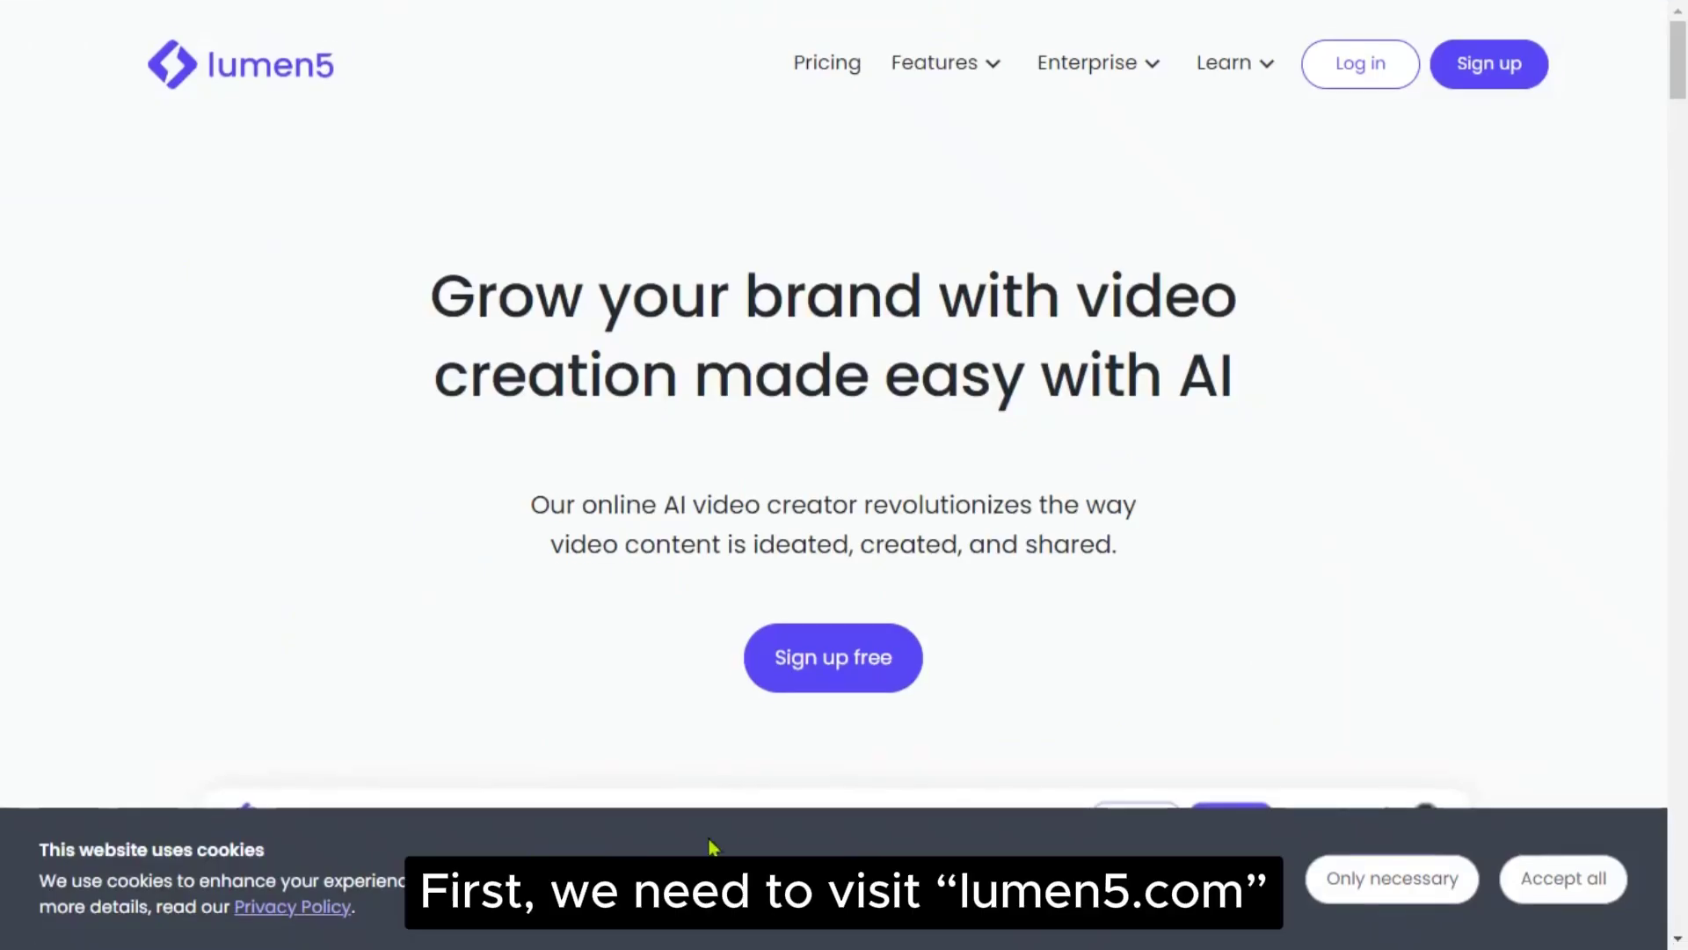
Open the Lumen5 login page from the top navigation bar.
click(871, 672)
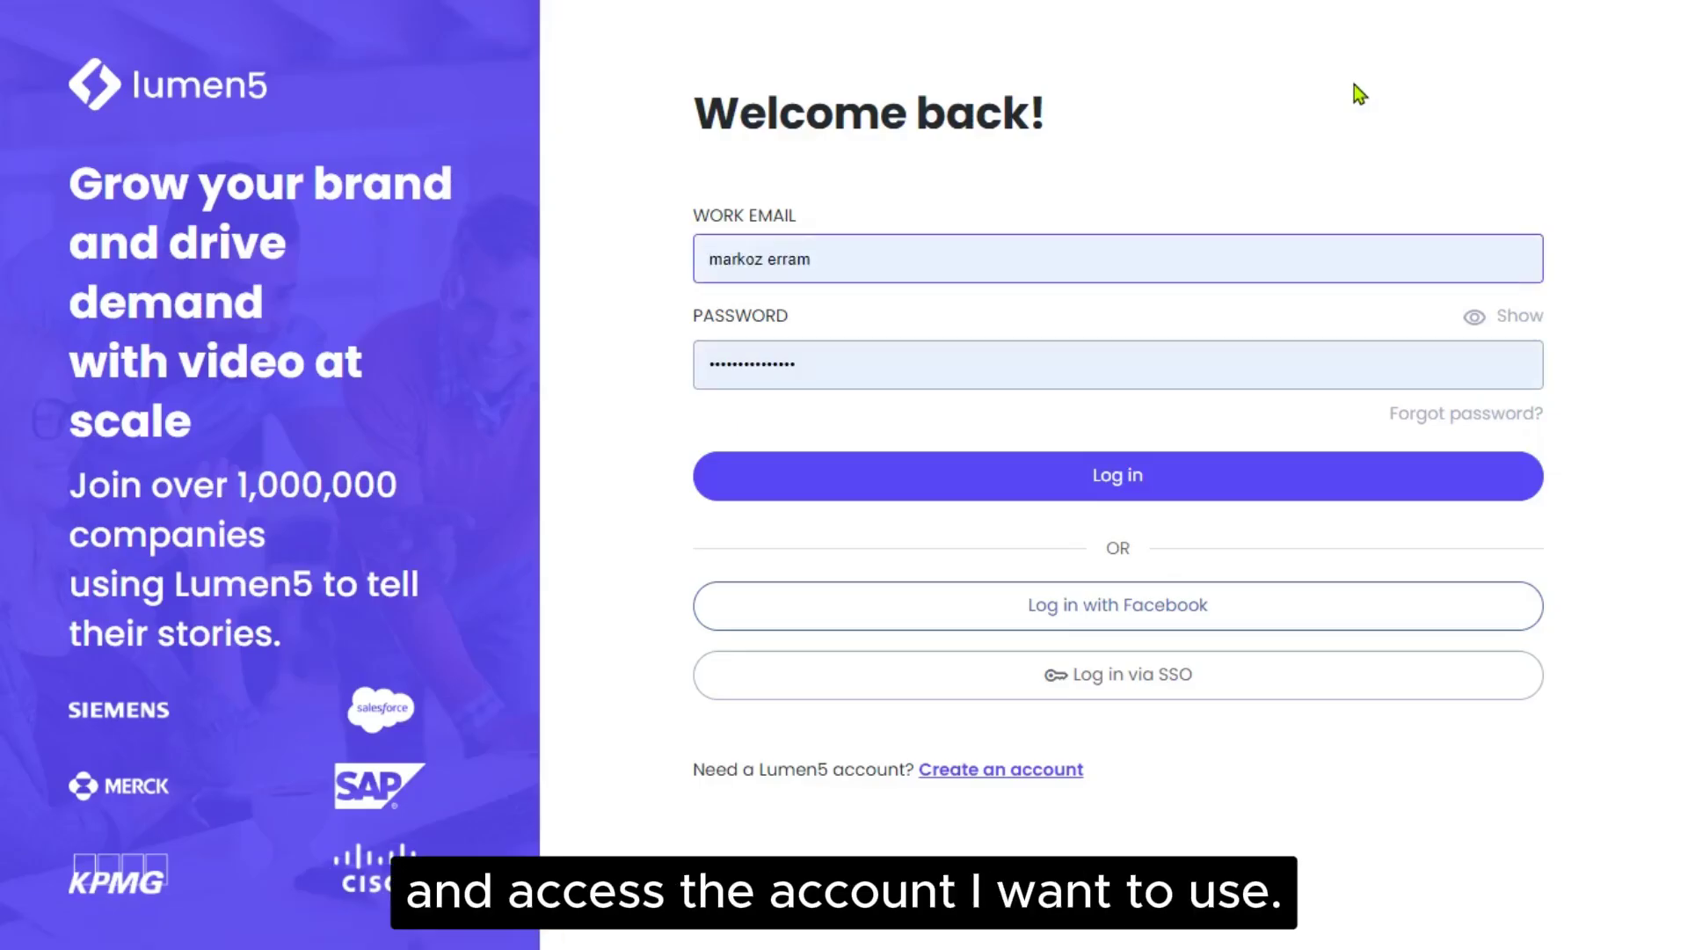
Sign in to Lumen5 using the saved work email from autofill.
click(879, 259)
click(893, 414)
click(1222, 475)
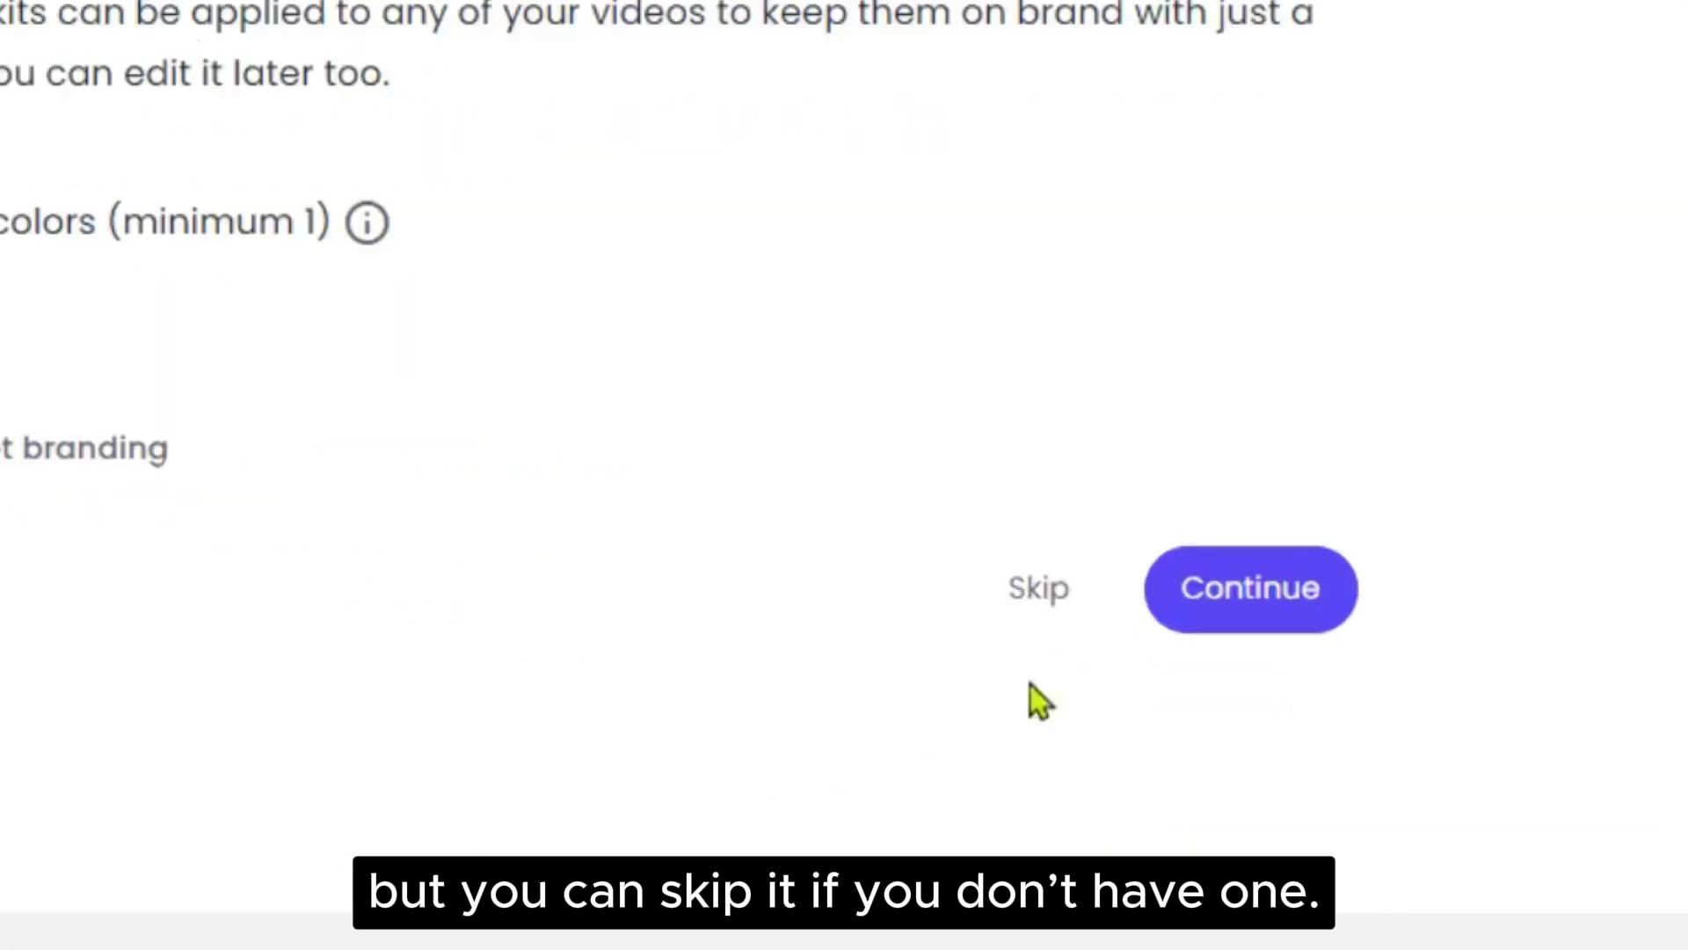
Skip the brand kit setup and return to the All videos dashboard.
click(1049, 634)
scroll(895, 365, down, 15)
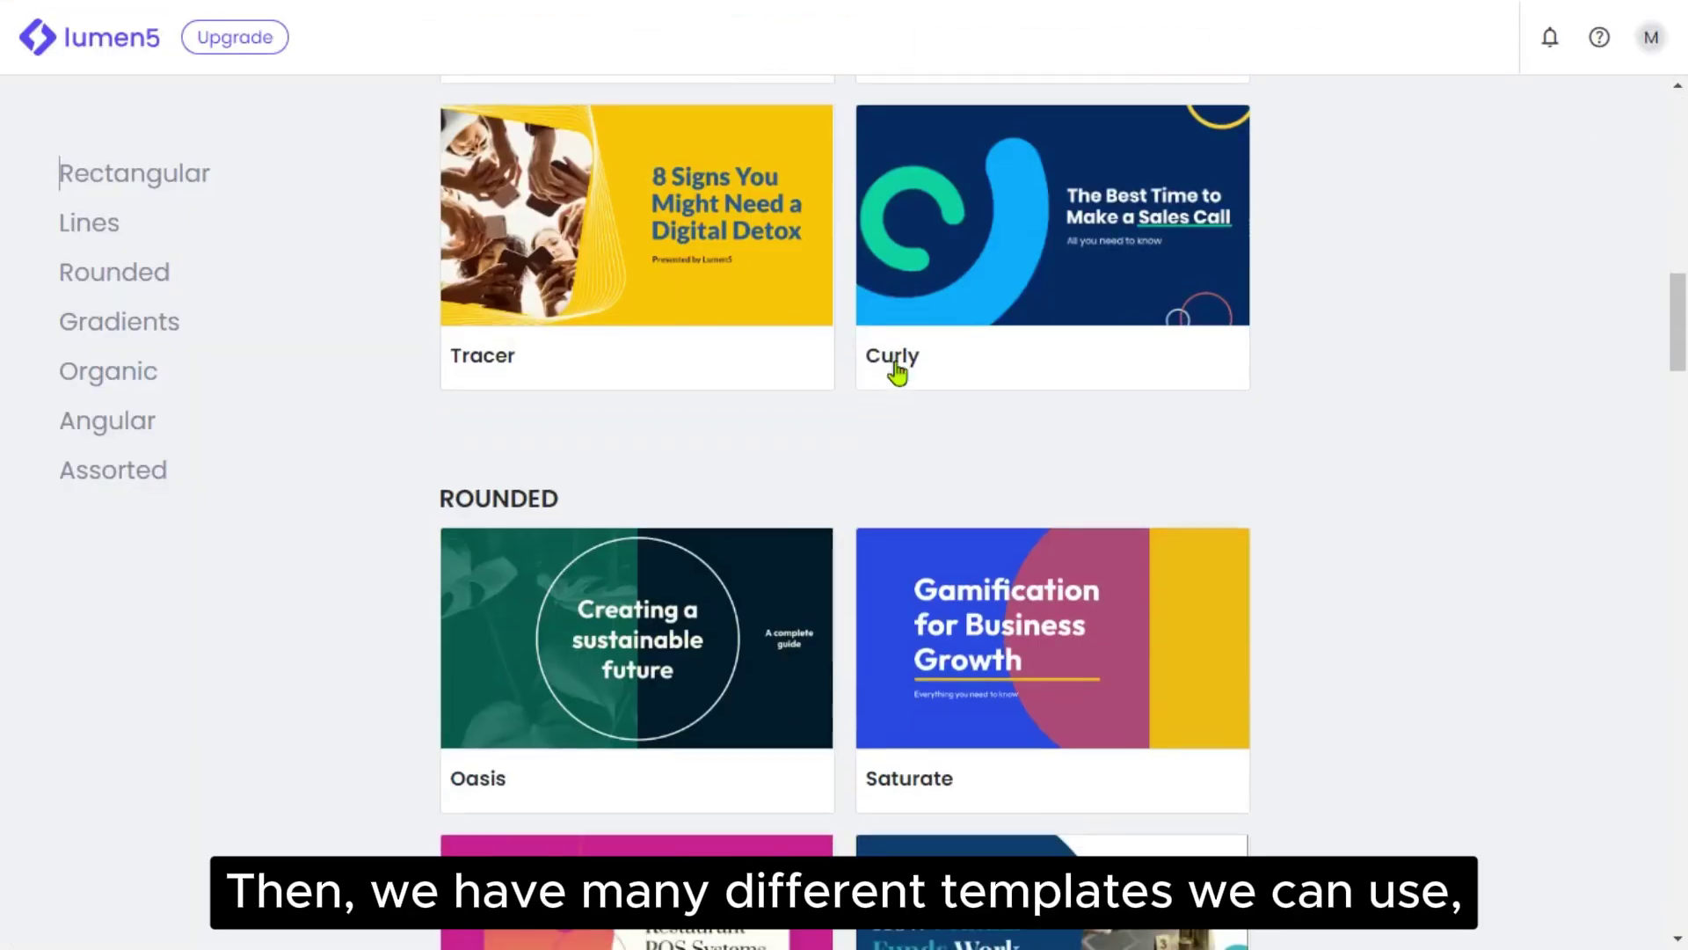
scroll(895, 373, down, 5)
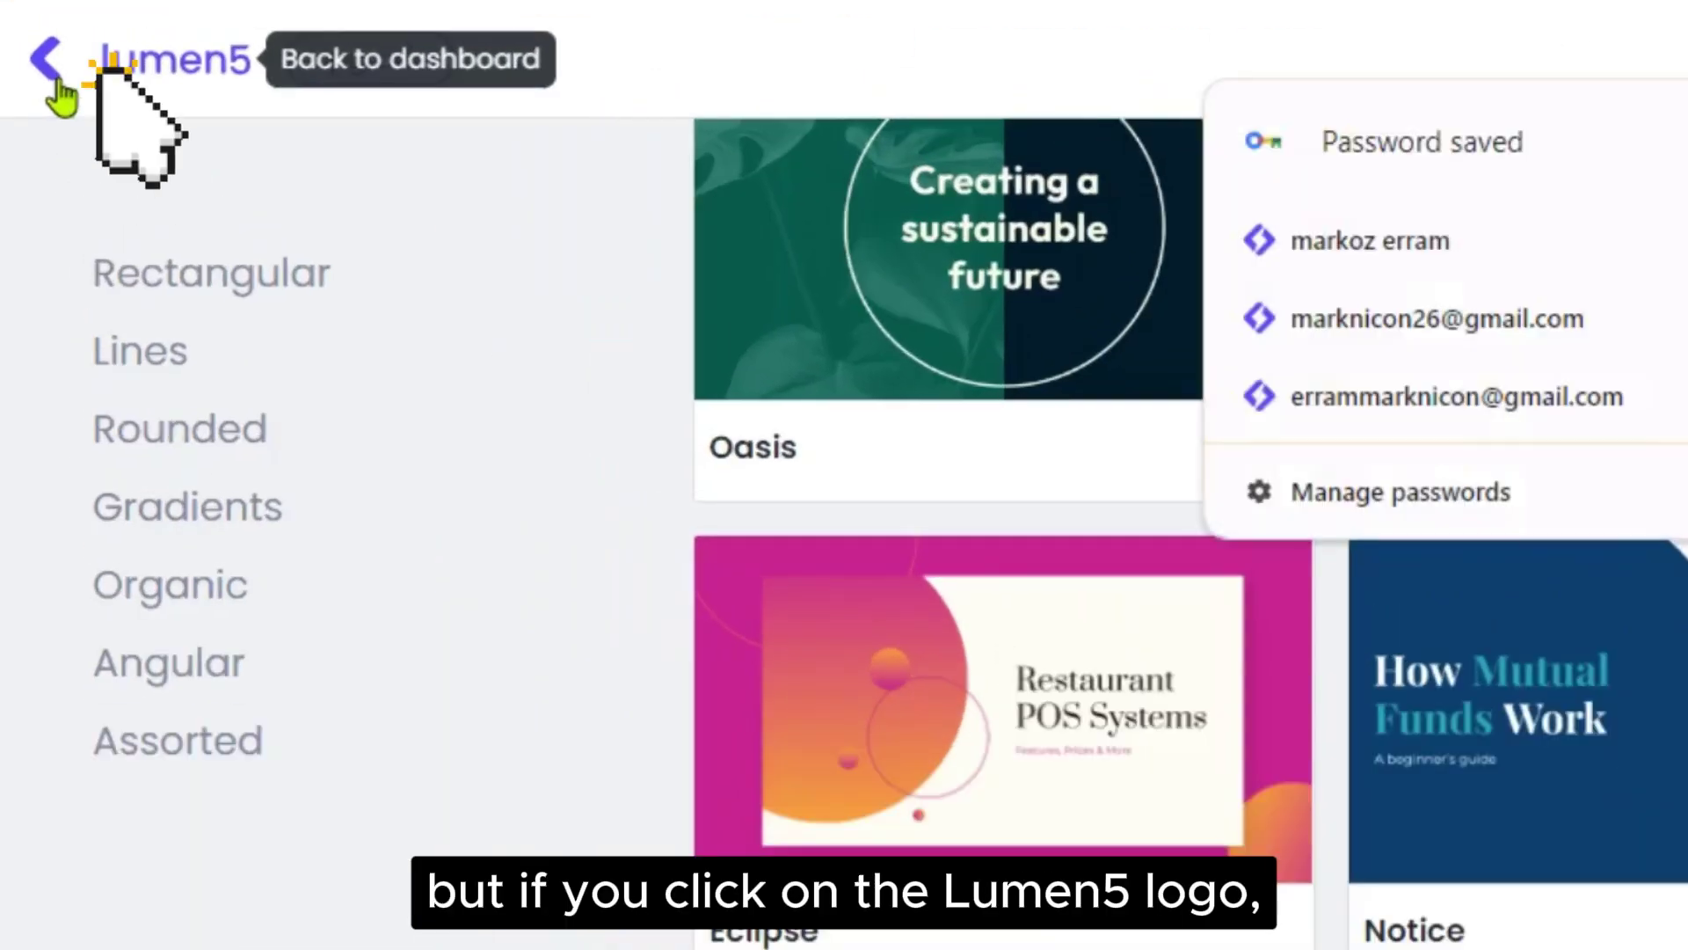
click(56, 79)
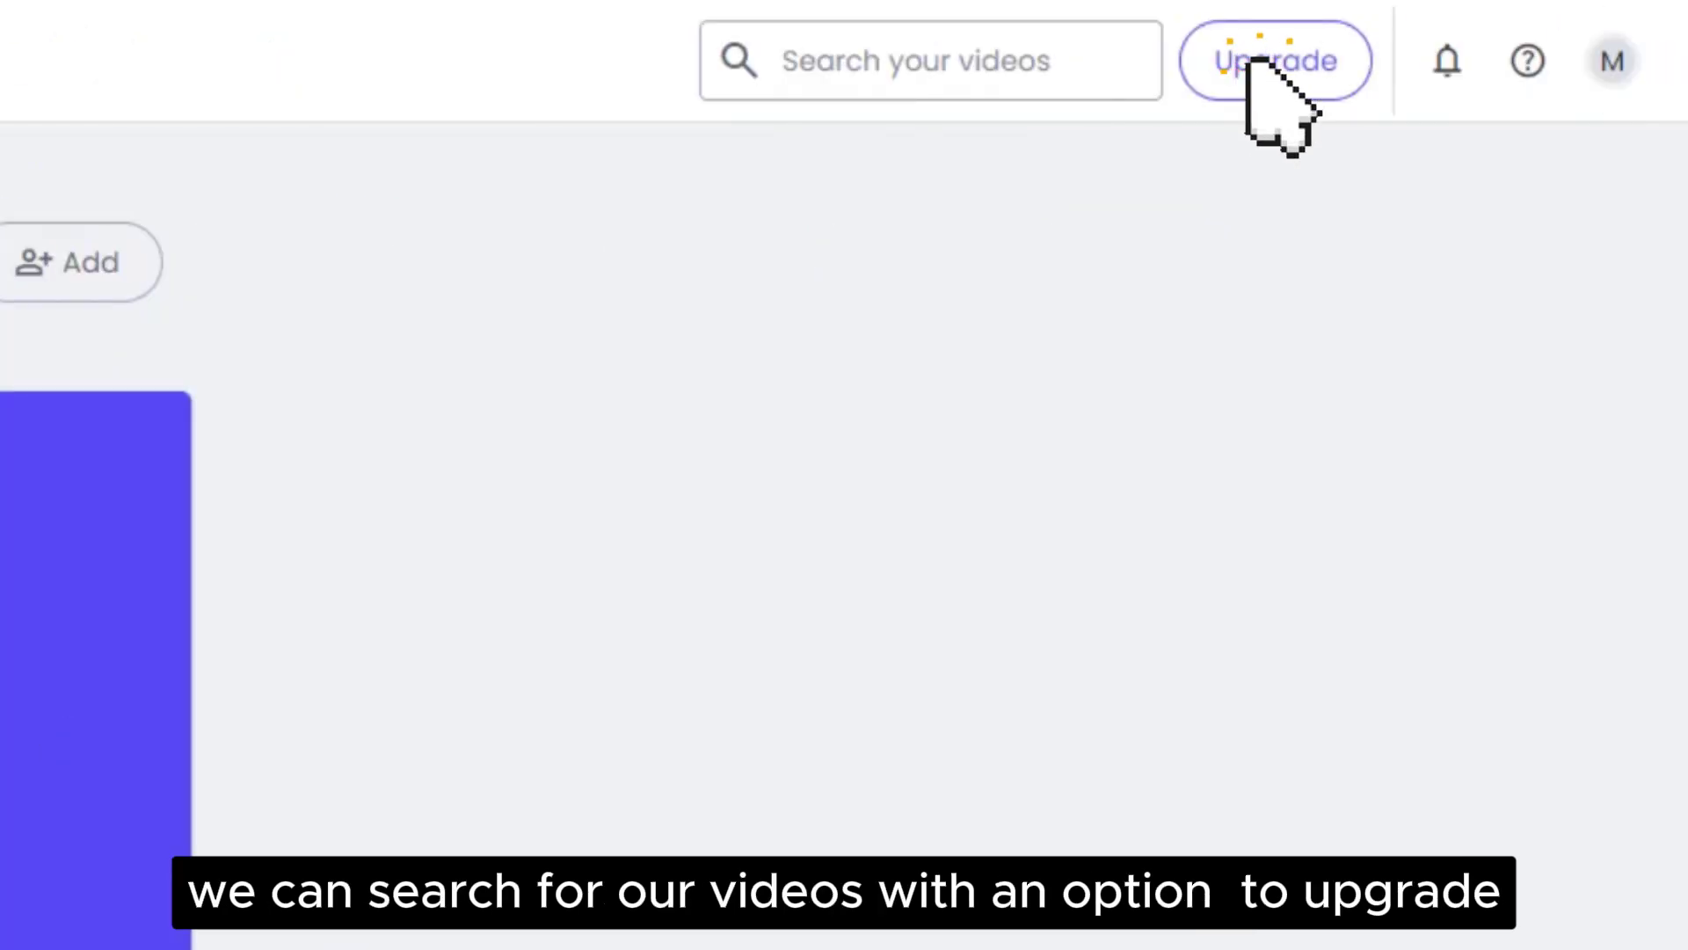
Check the account menu, then start a new video from the New video card.
click(1613, 61)
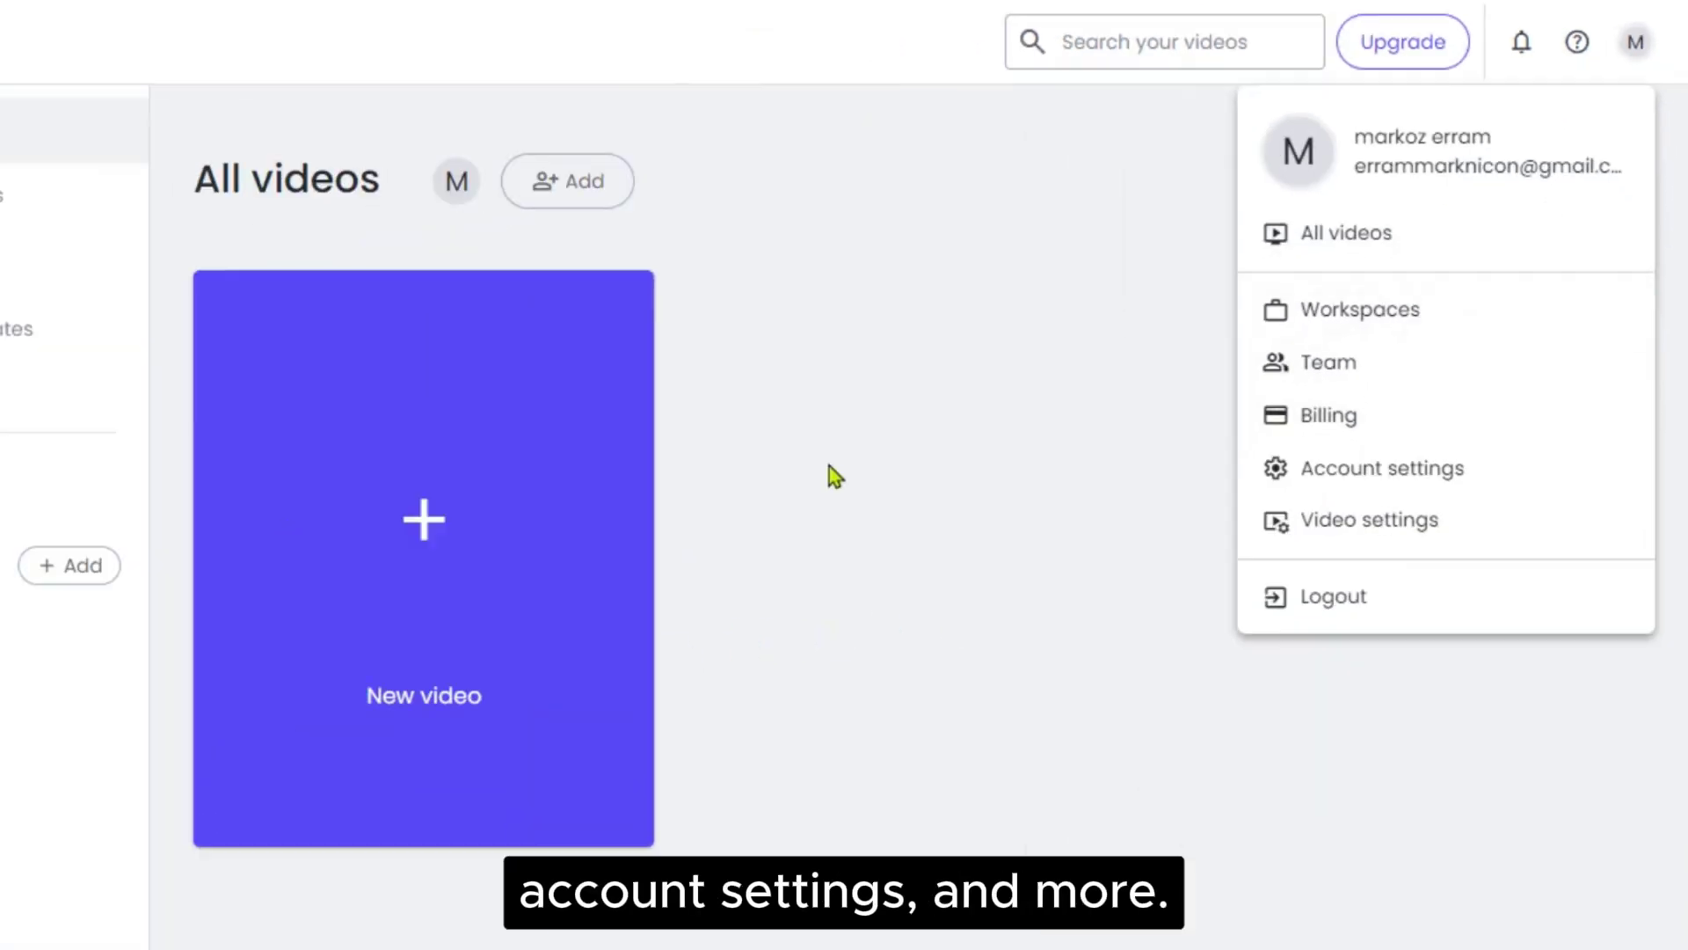
click(405, 704)
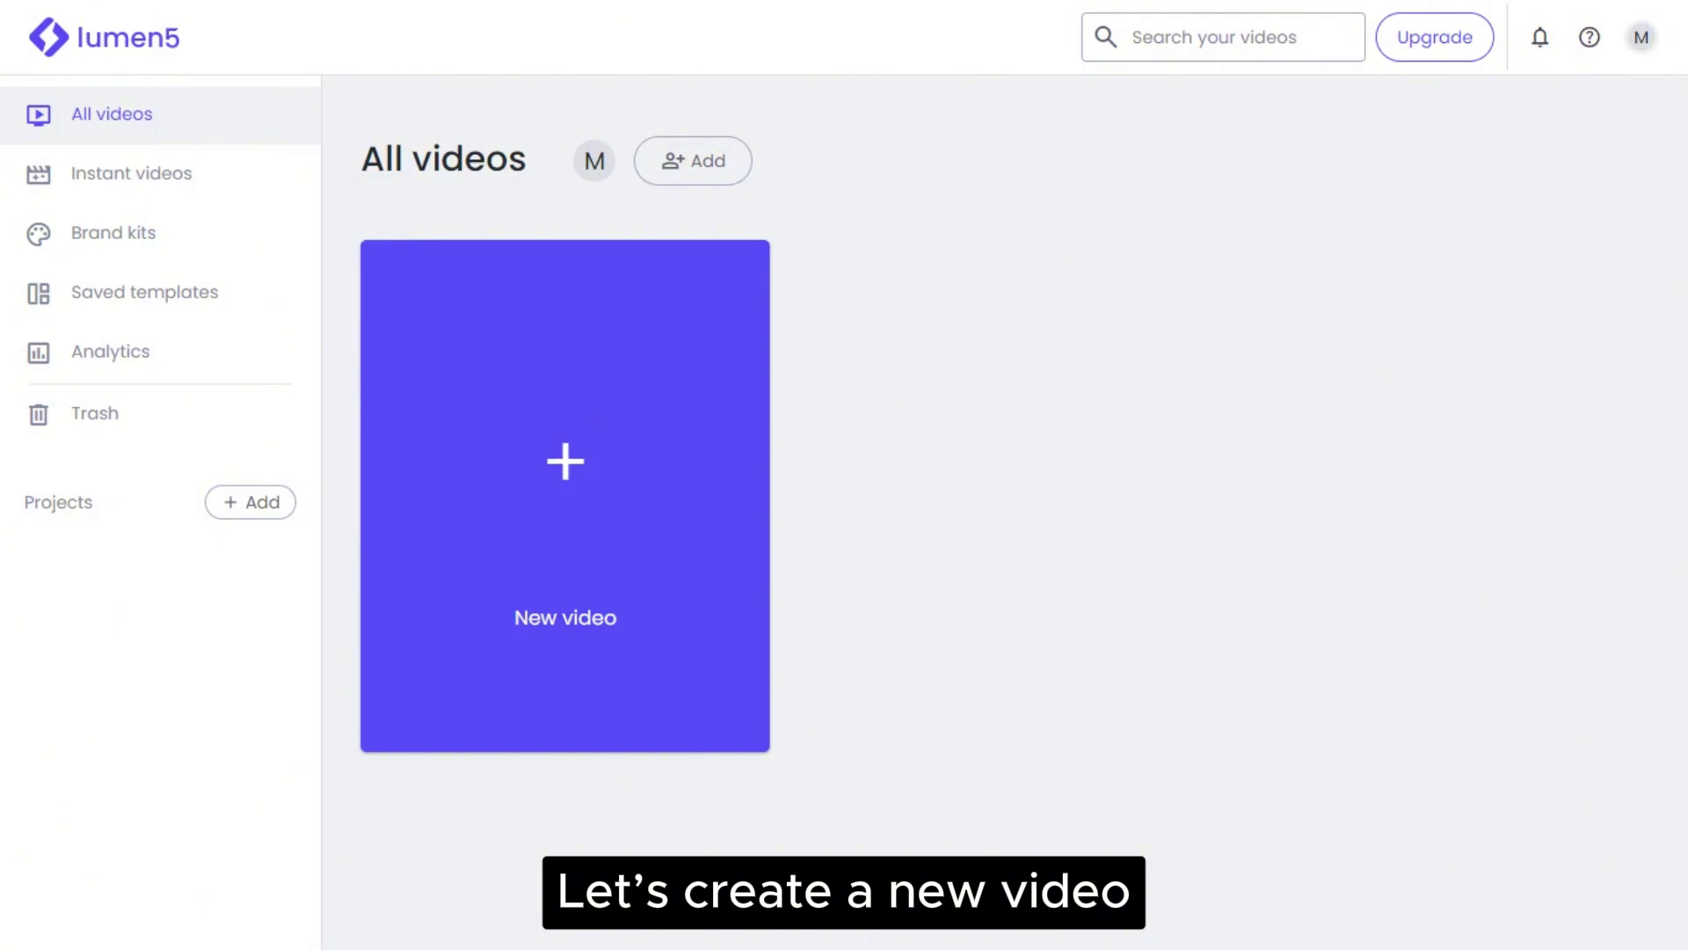
click(566, 484)
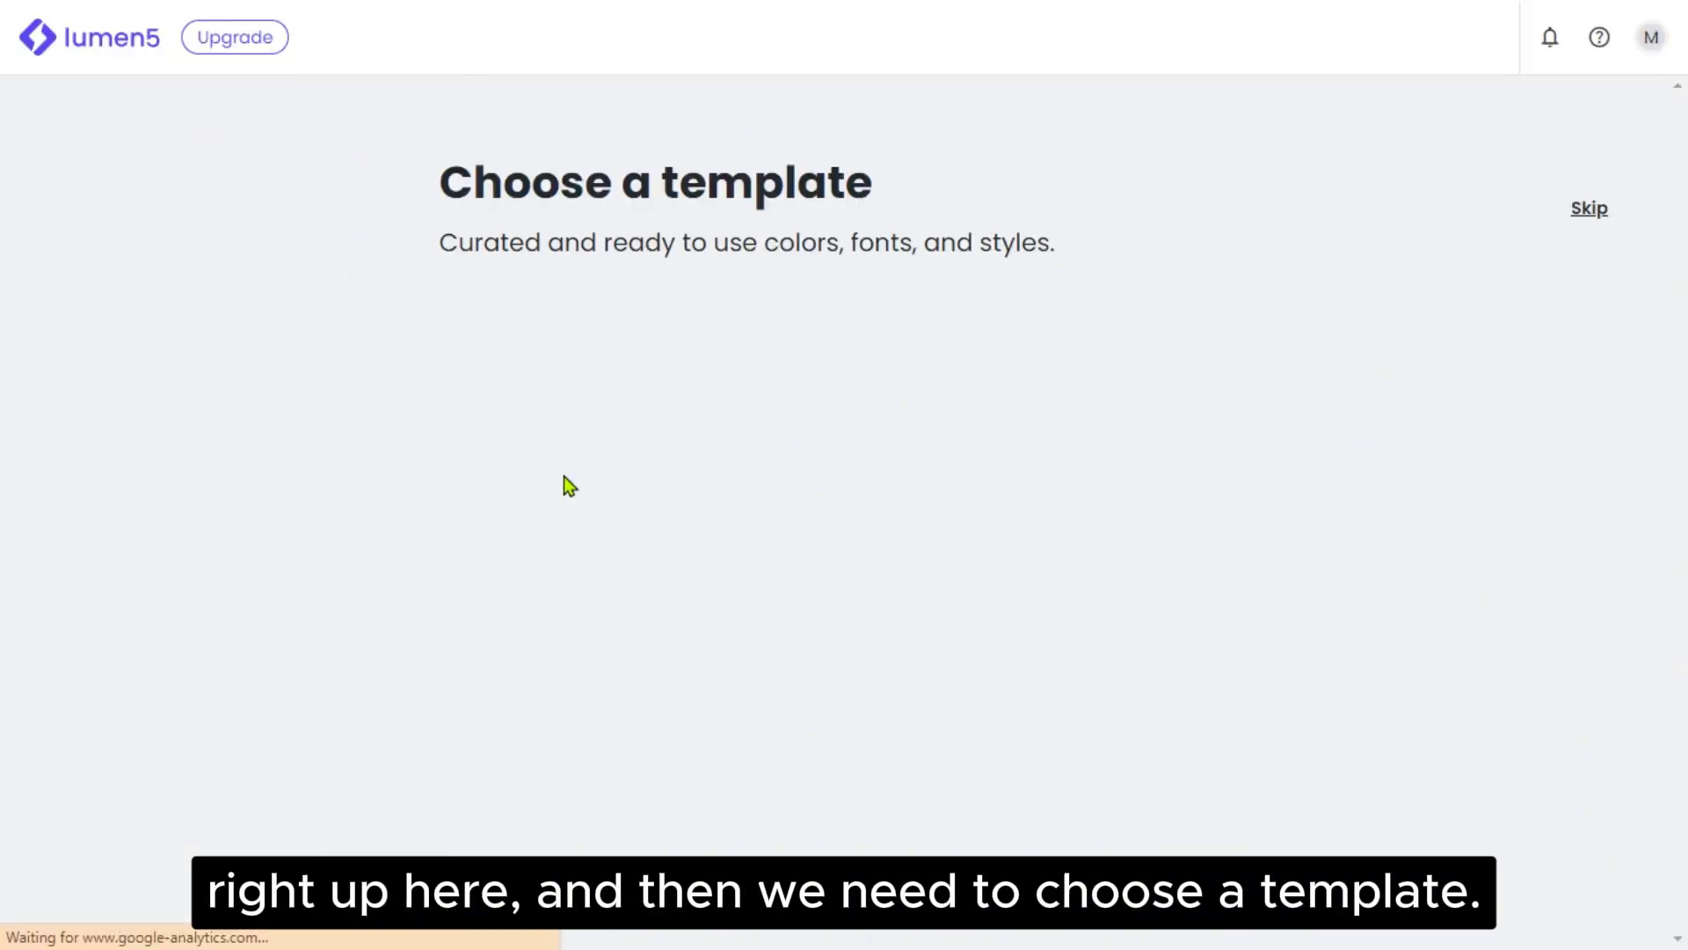
Browse the template categories down to Gradients and preview the Photon template.
scroll(842, 545, down, 2)
scroll(842, 547, down, 5)
scroll(802, 517, up, 7)
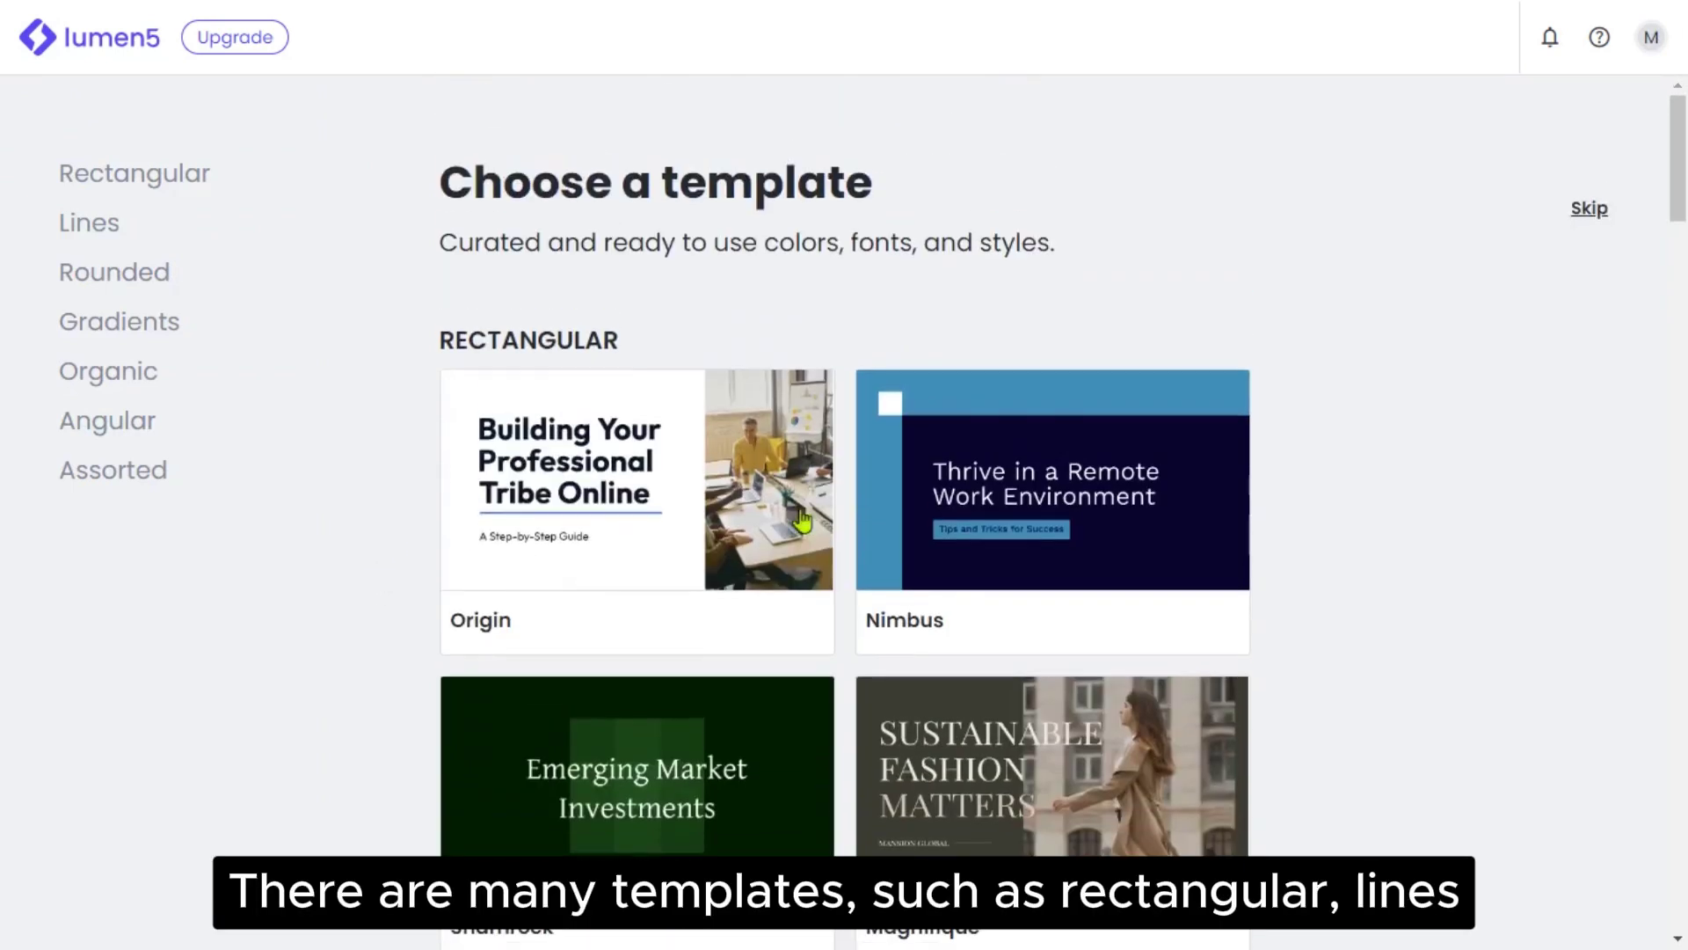
scroll(562, 528, down, 5)
scroll(567, 537, down, 10)
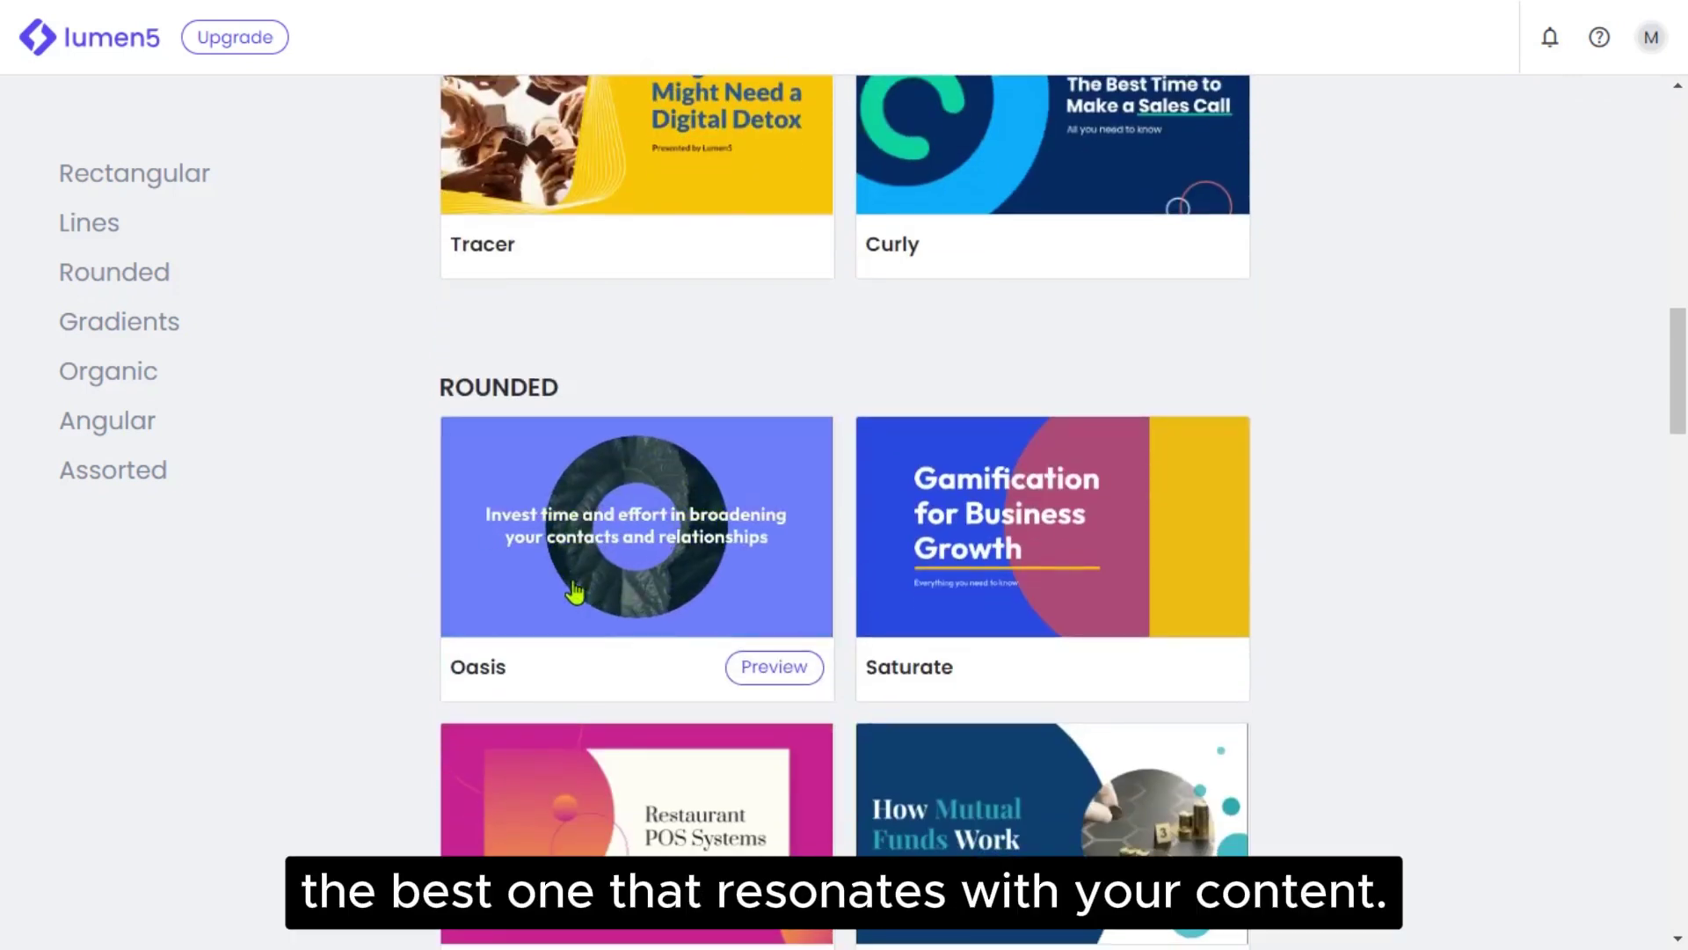
scroll(570, 581, down, 5)
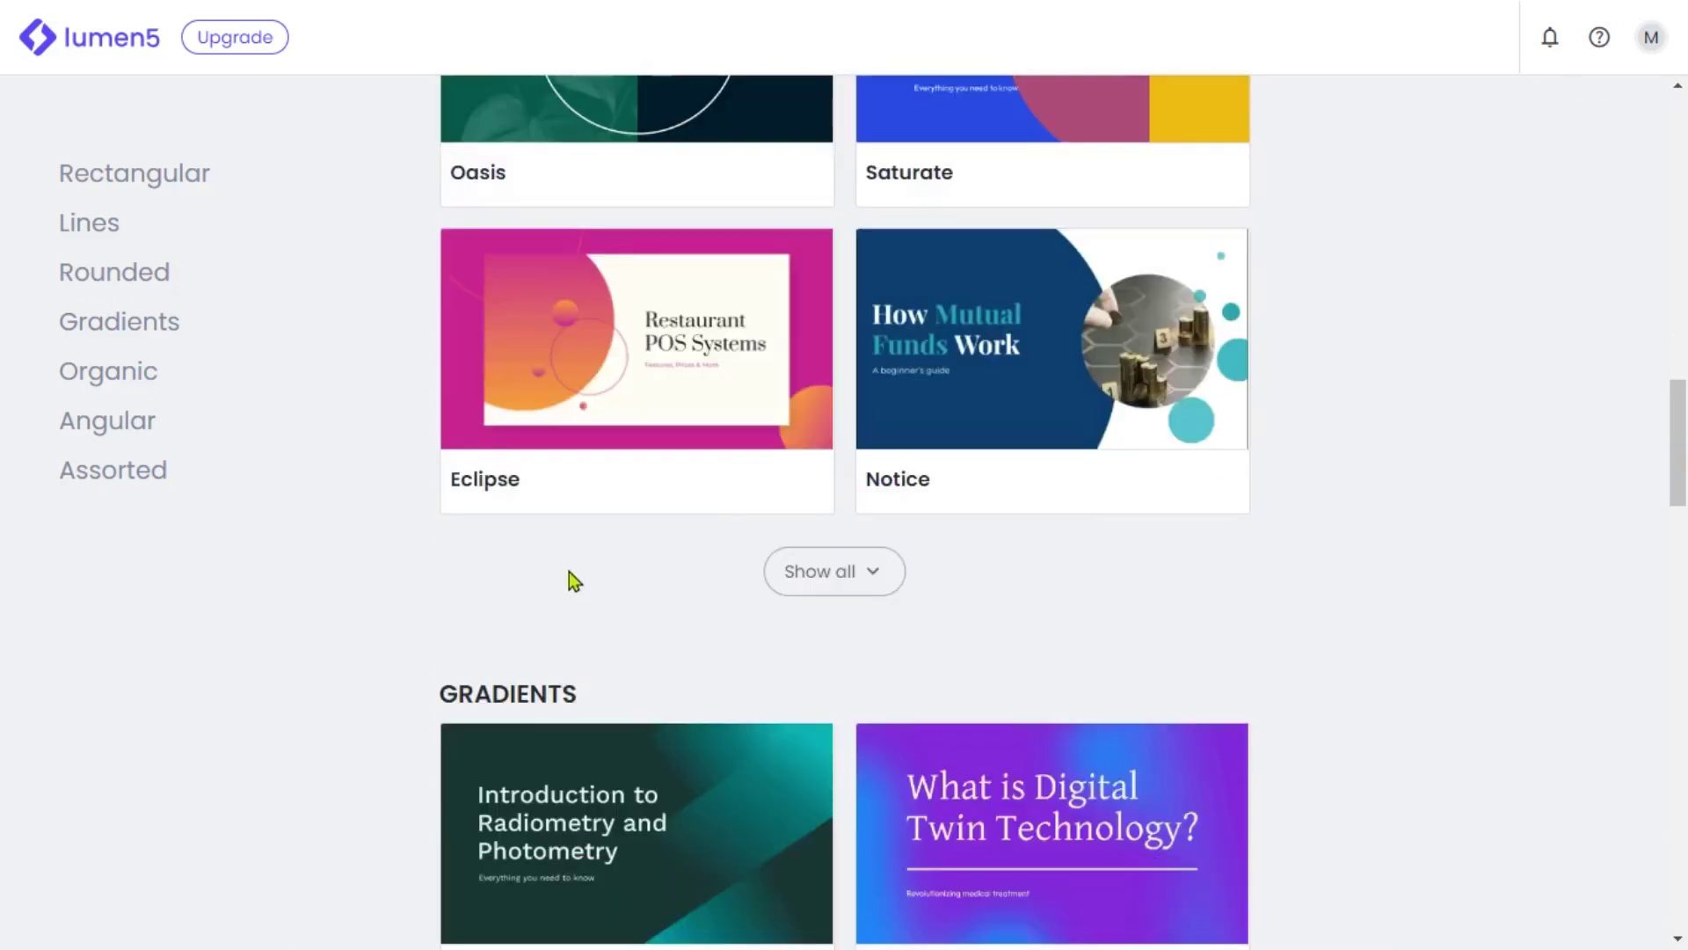
scroll(570, 585, down, 6)
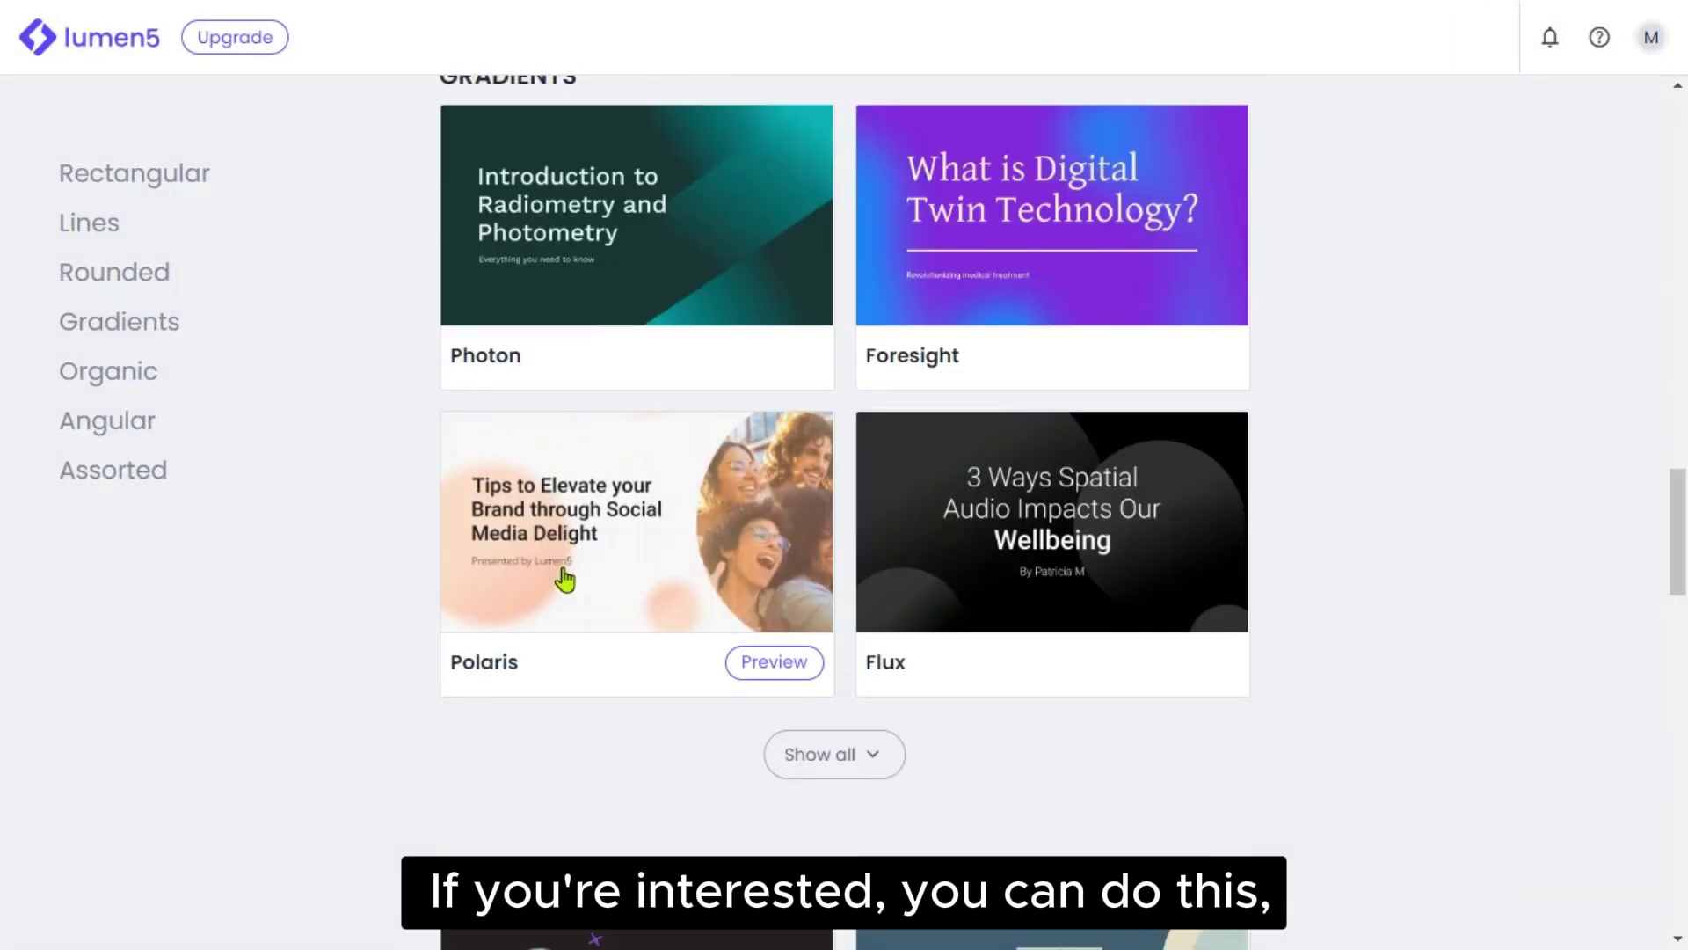
scroll(572, 567, up, 3)
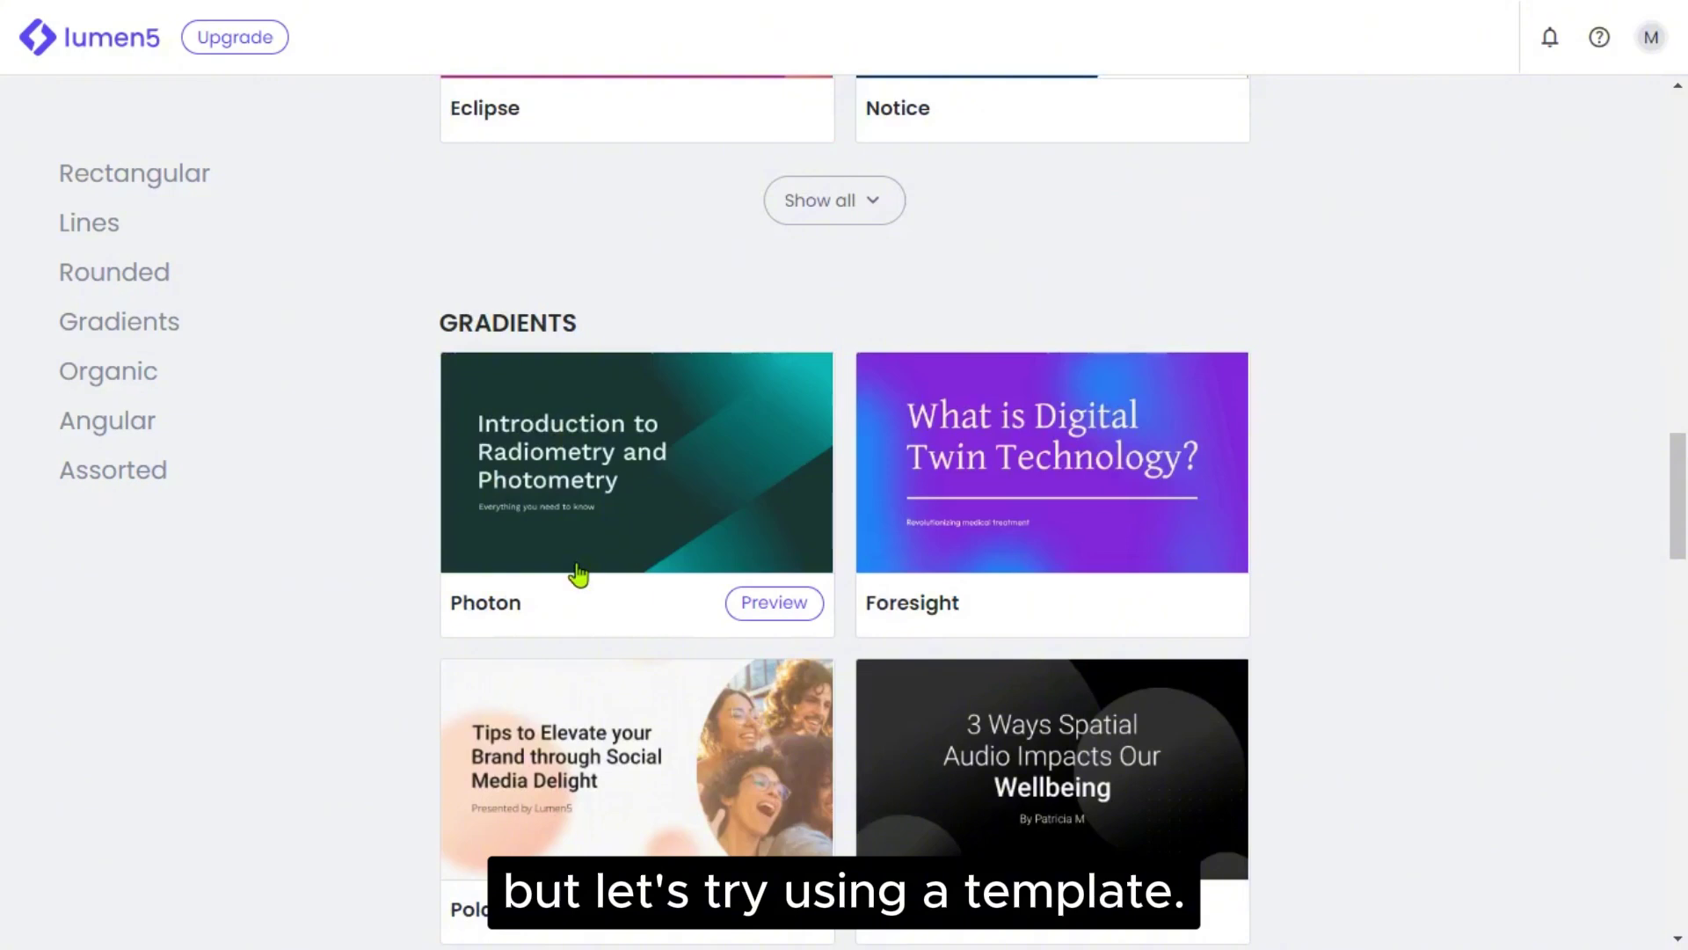
click(750, 618)
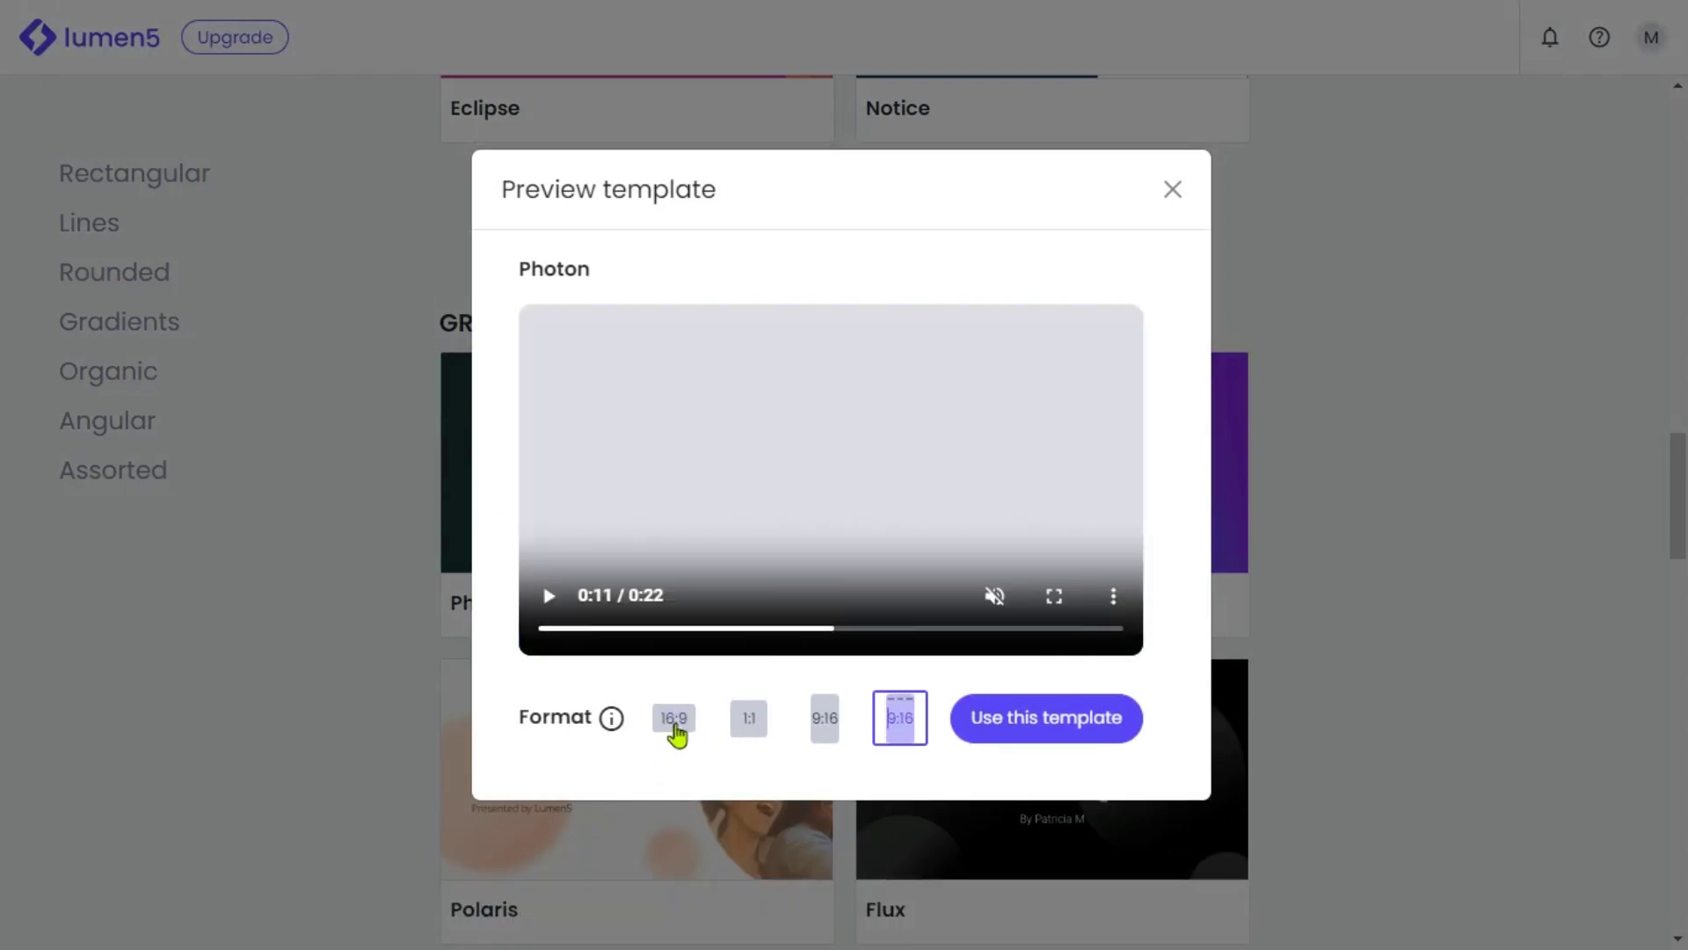
Pick the 16:9 landscape format and use the Photon template.
click(674, 726)
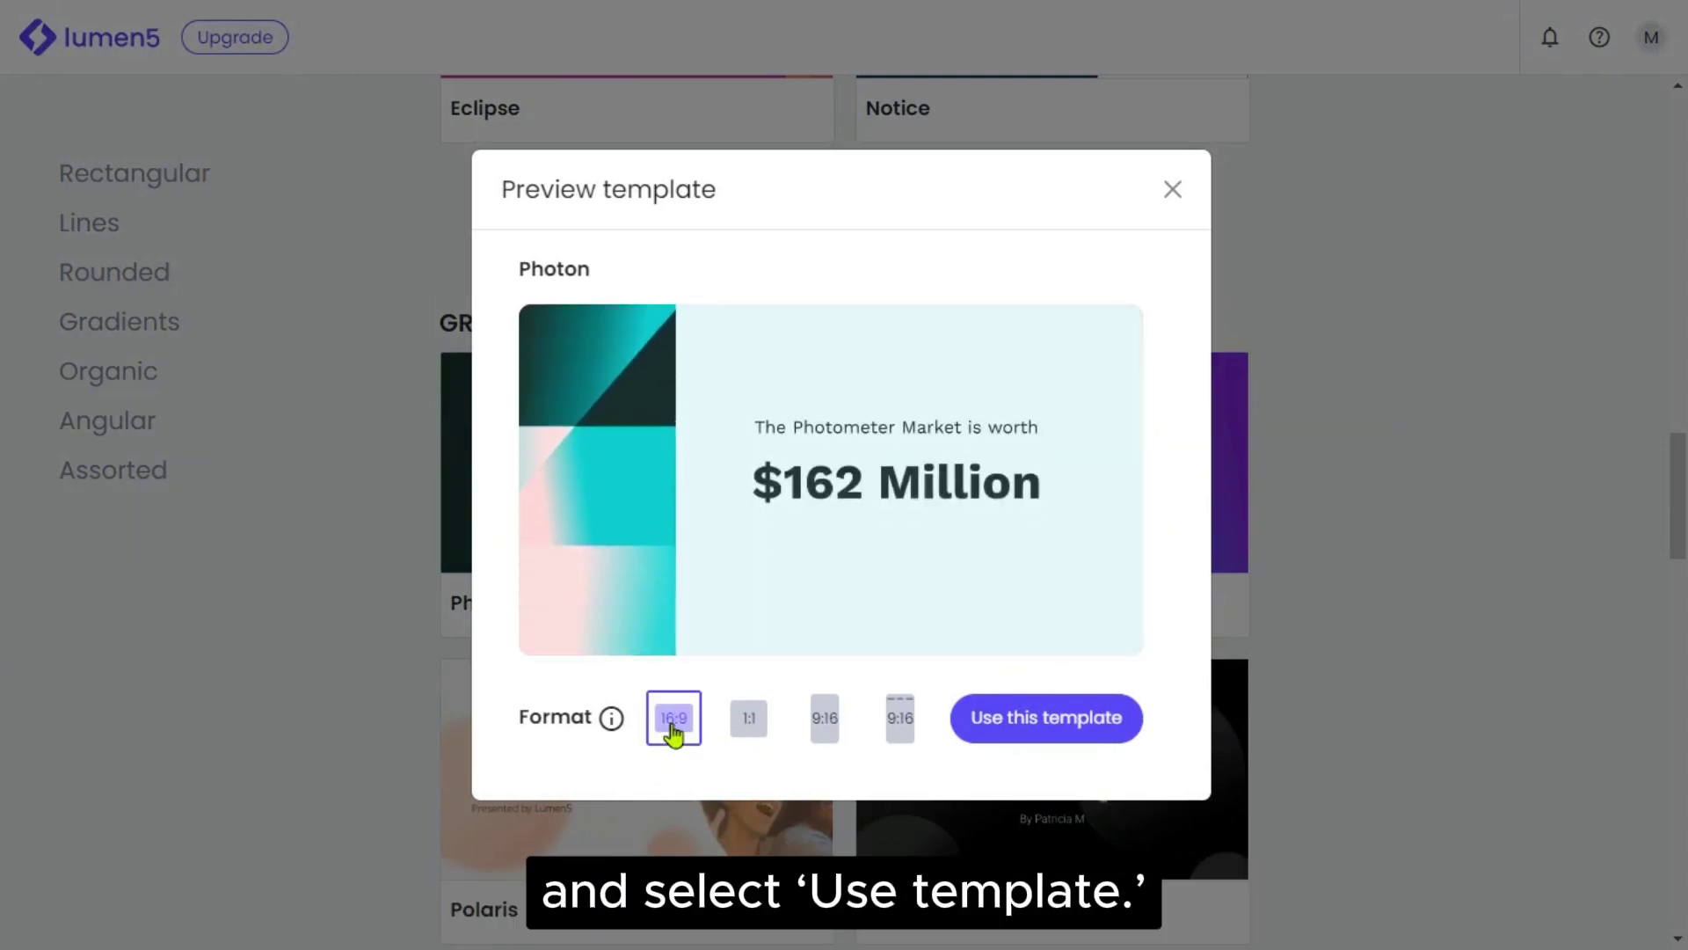
click(1077, 735)
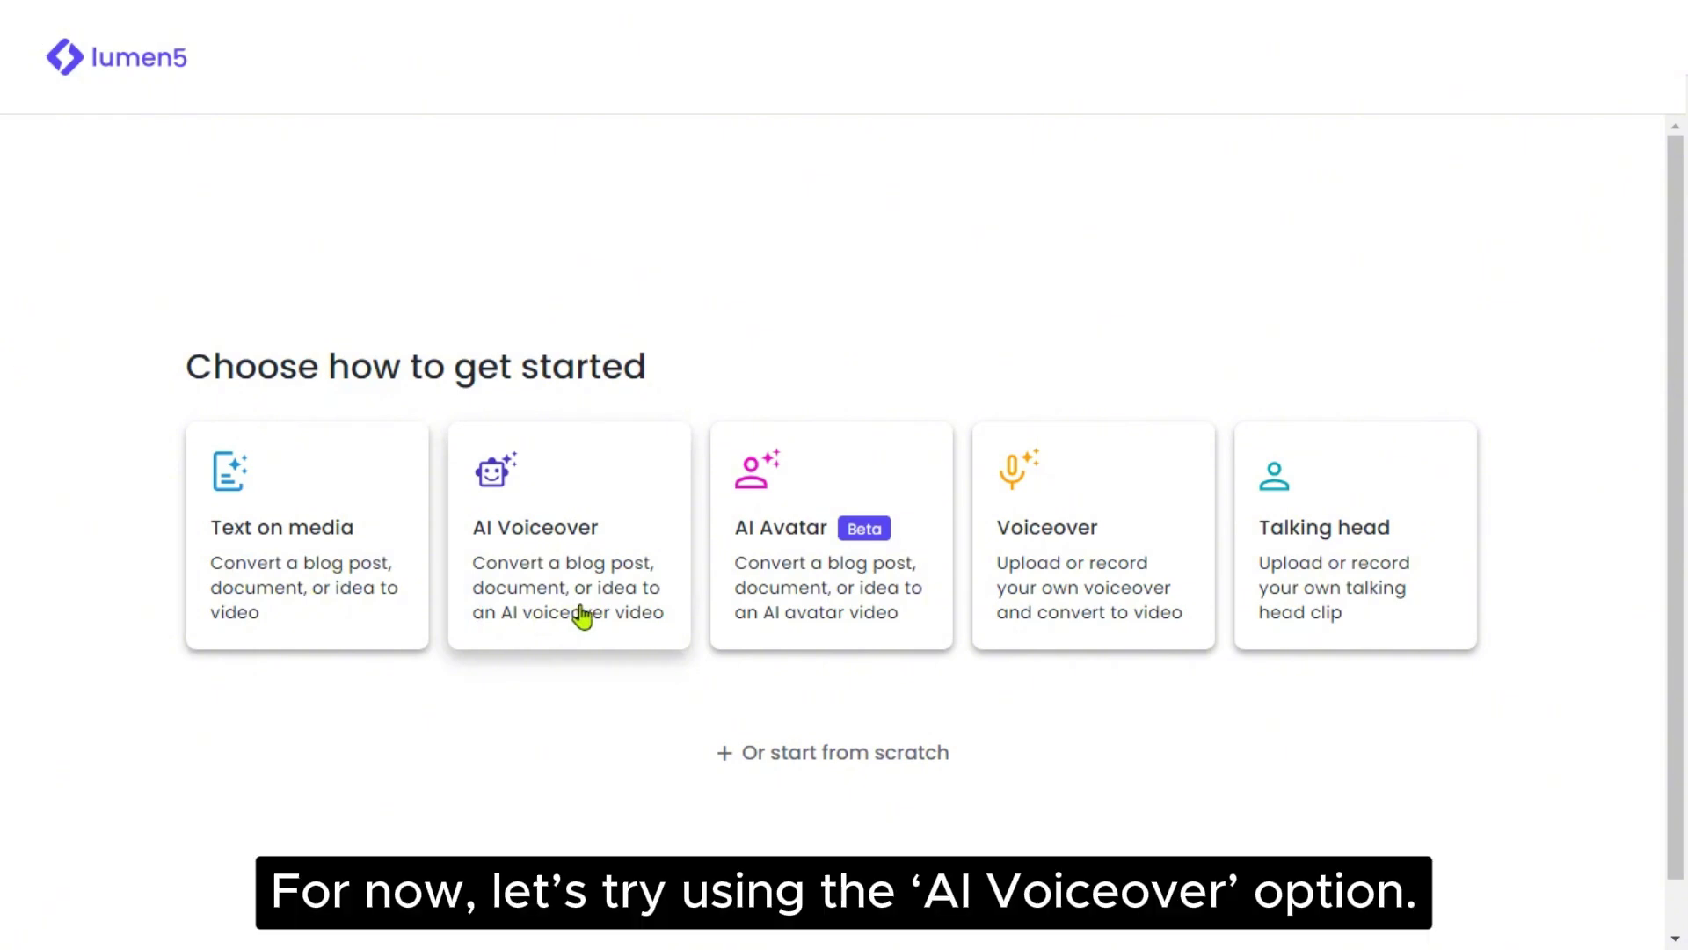
Choose AI Voiceover and compare the script content options, ending on Upload a document.
click(539, 546)
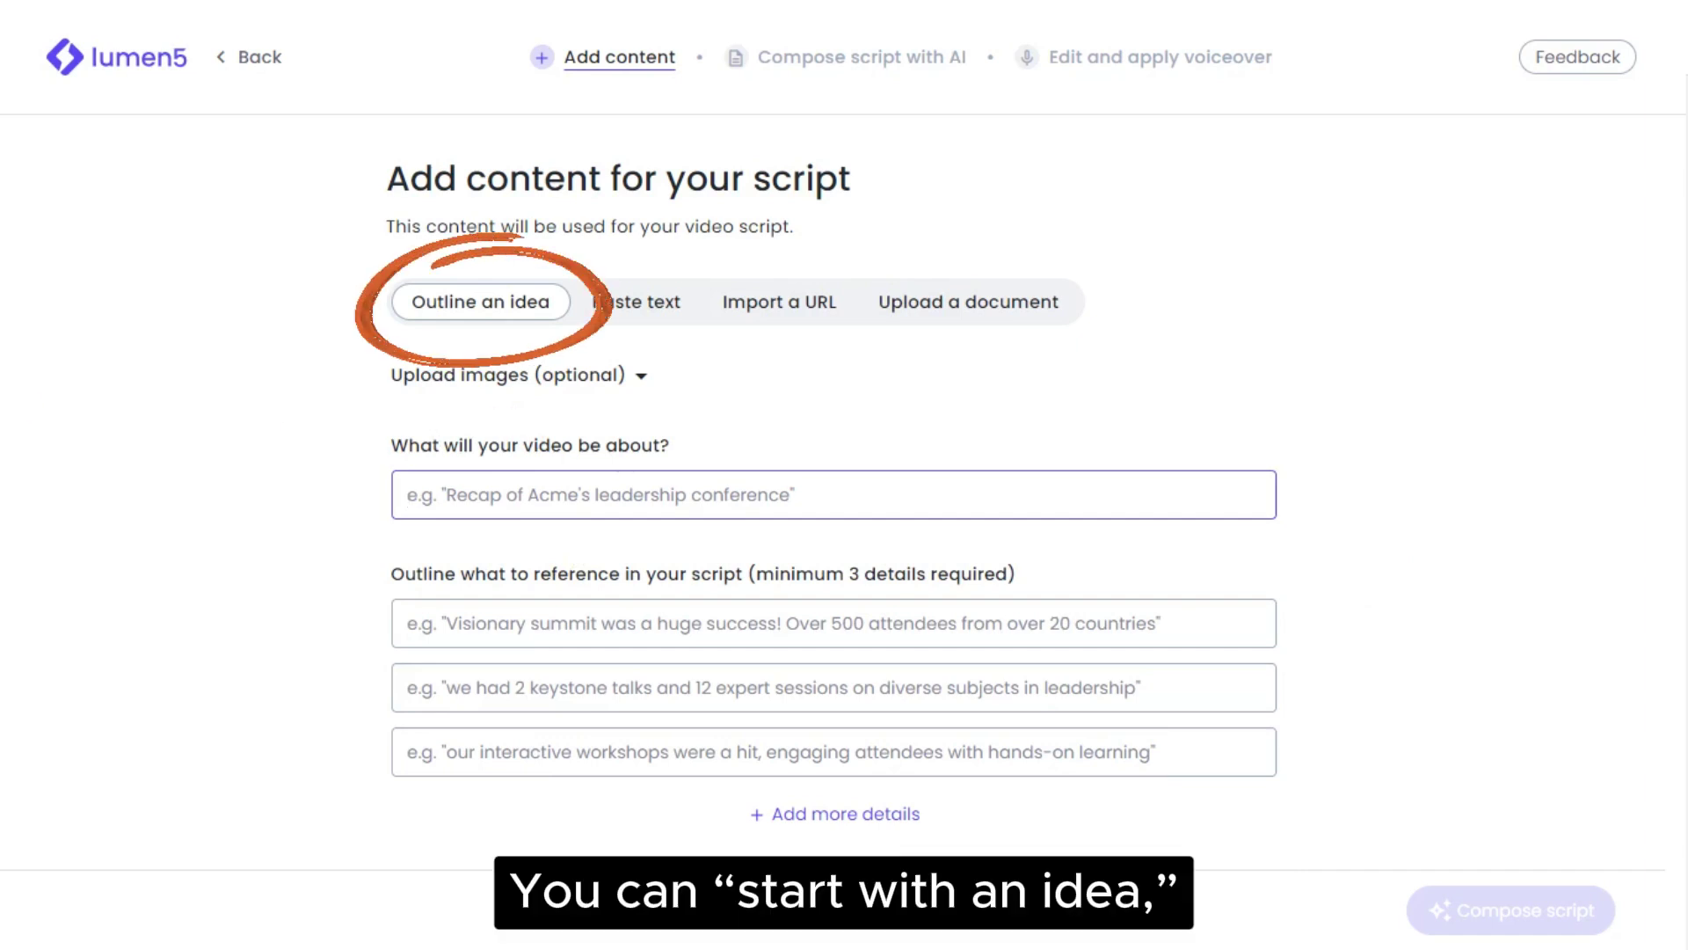
click(499, 314)
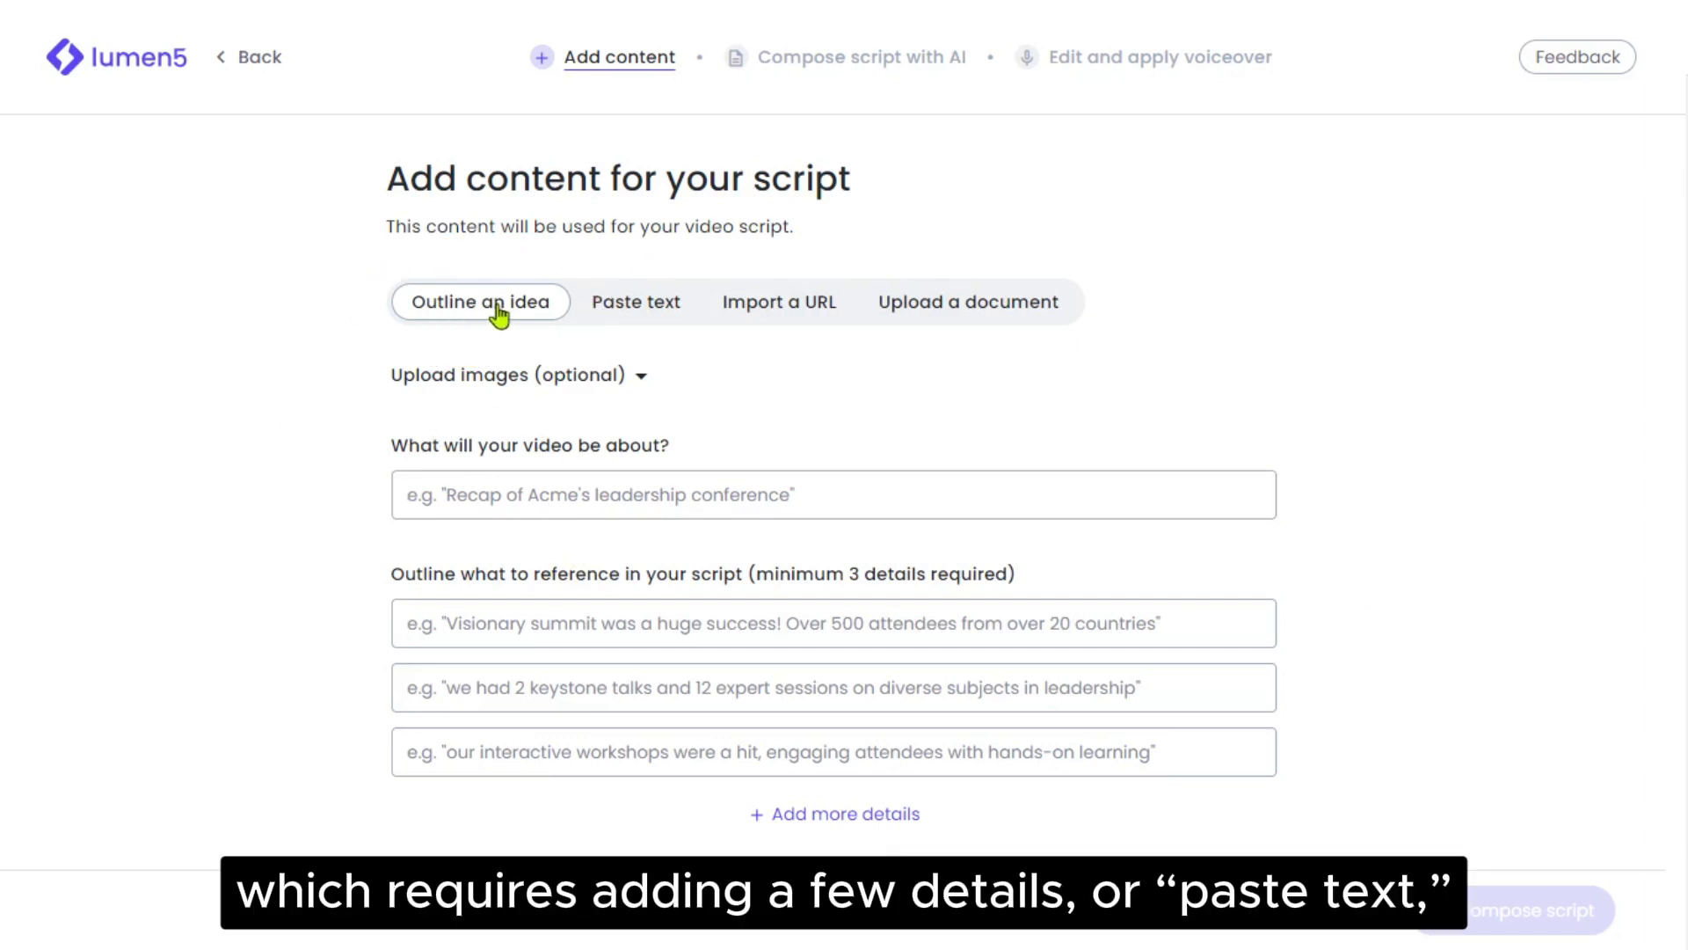
click(655, 312)
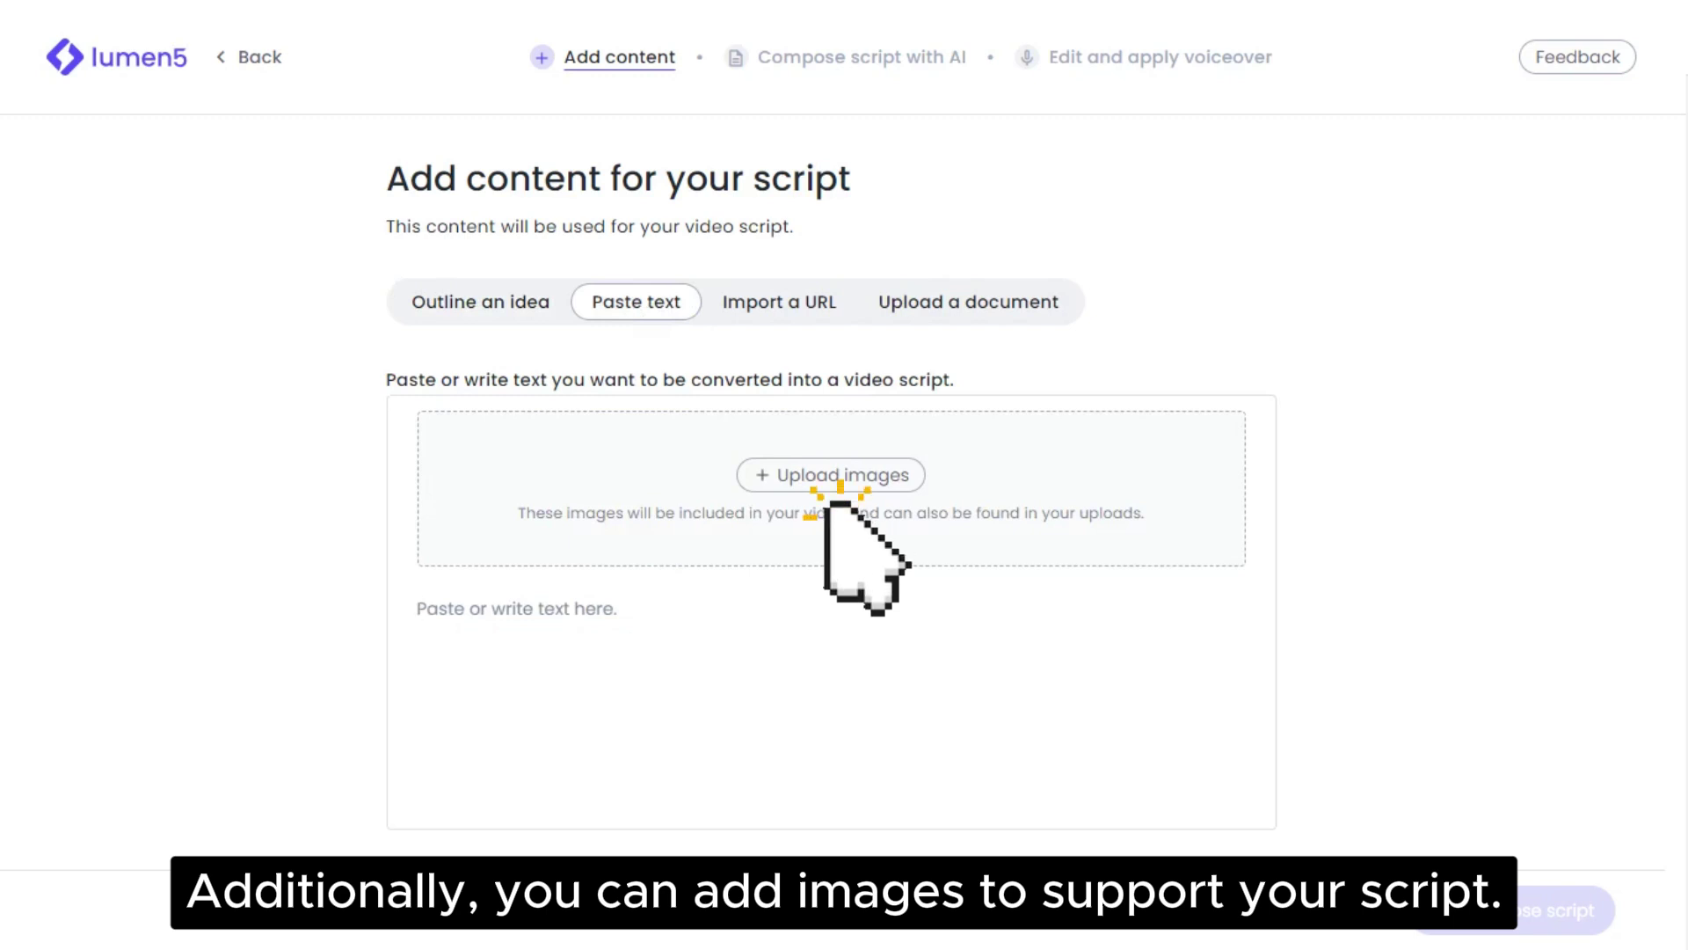
click(793, 314)
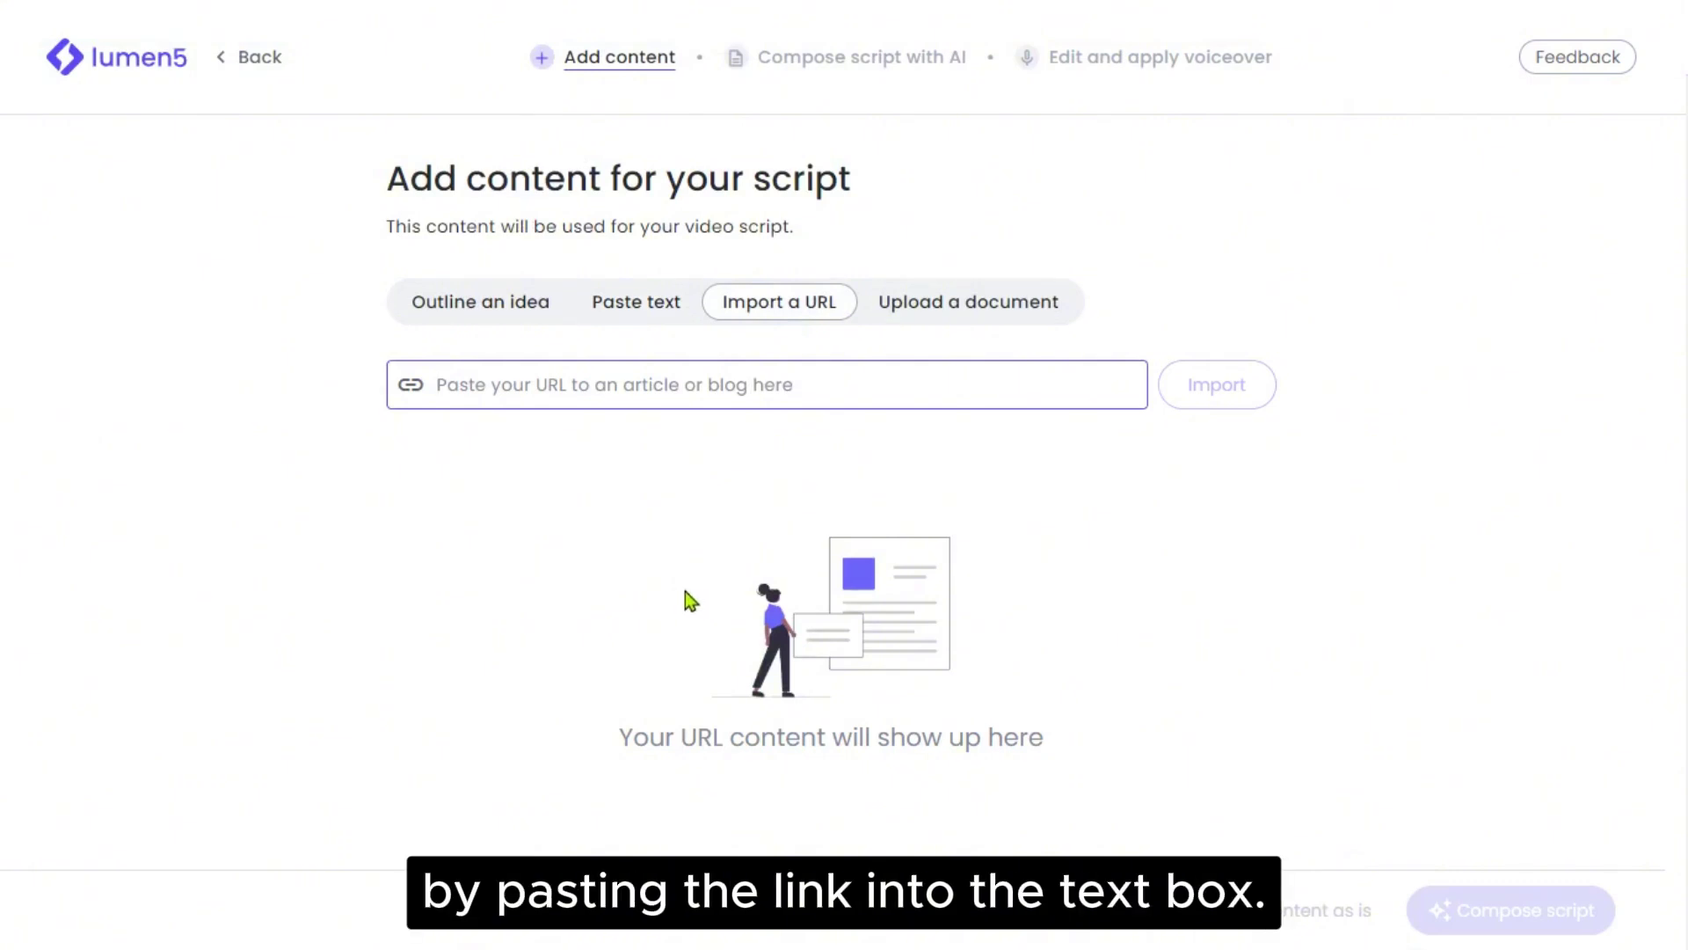
click(983, 307)
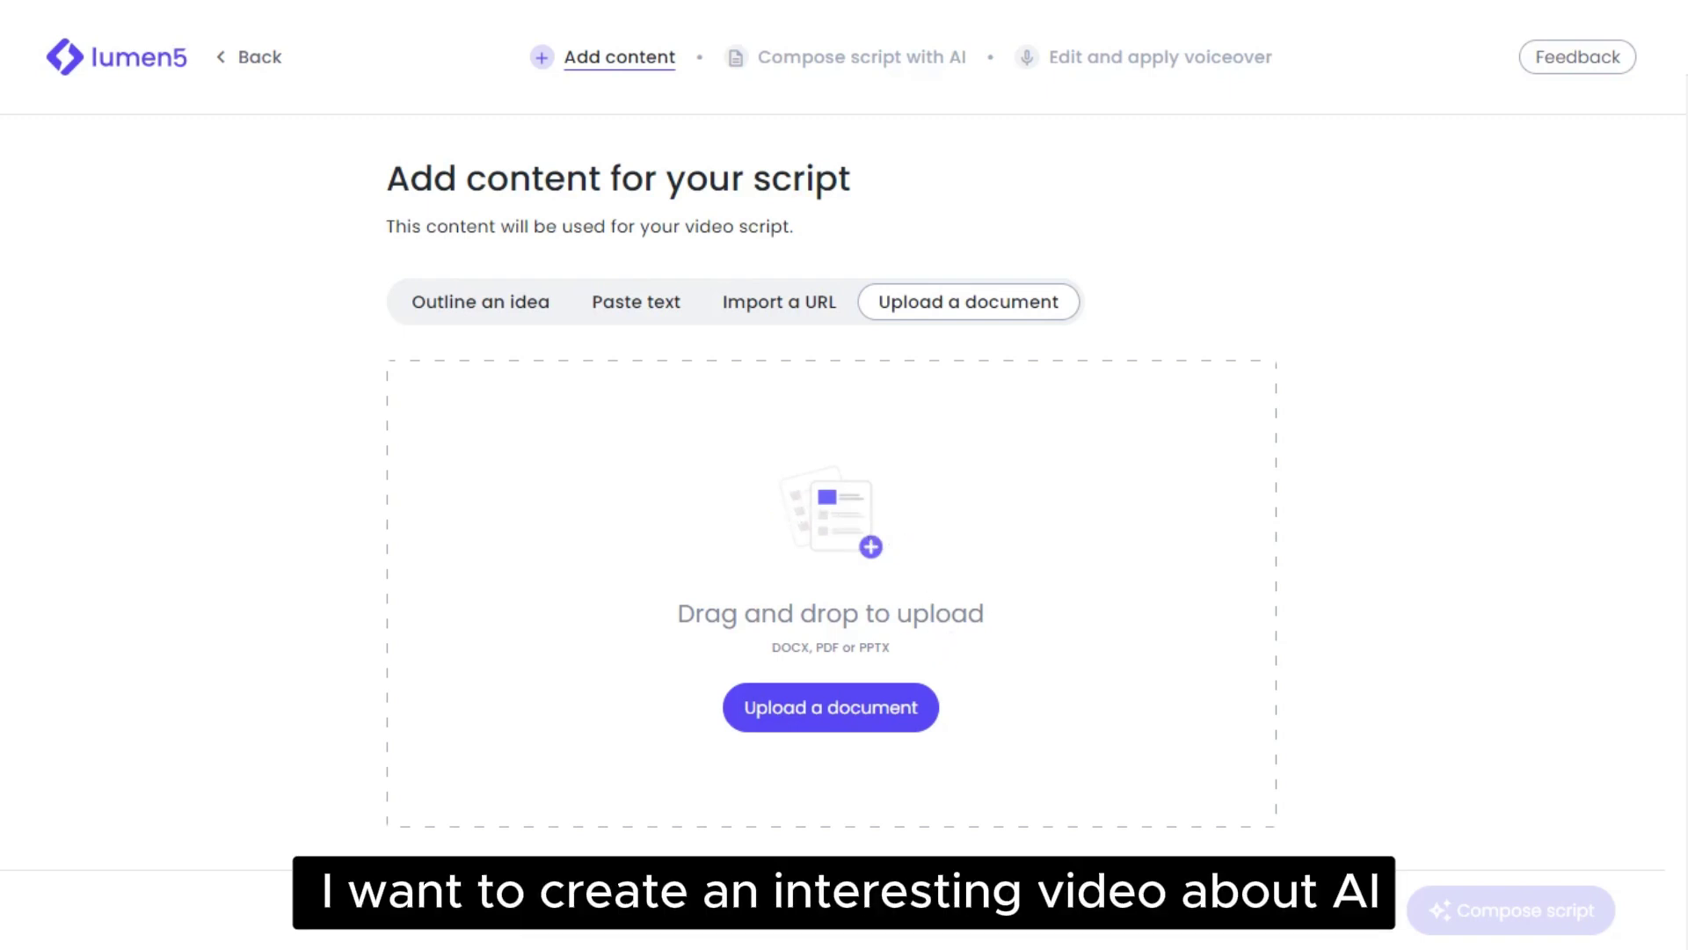
Switch to Outline an idea and enter 'AI Innovations' as the video topic.
click(481, 302)
click(742, 497)
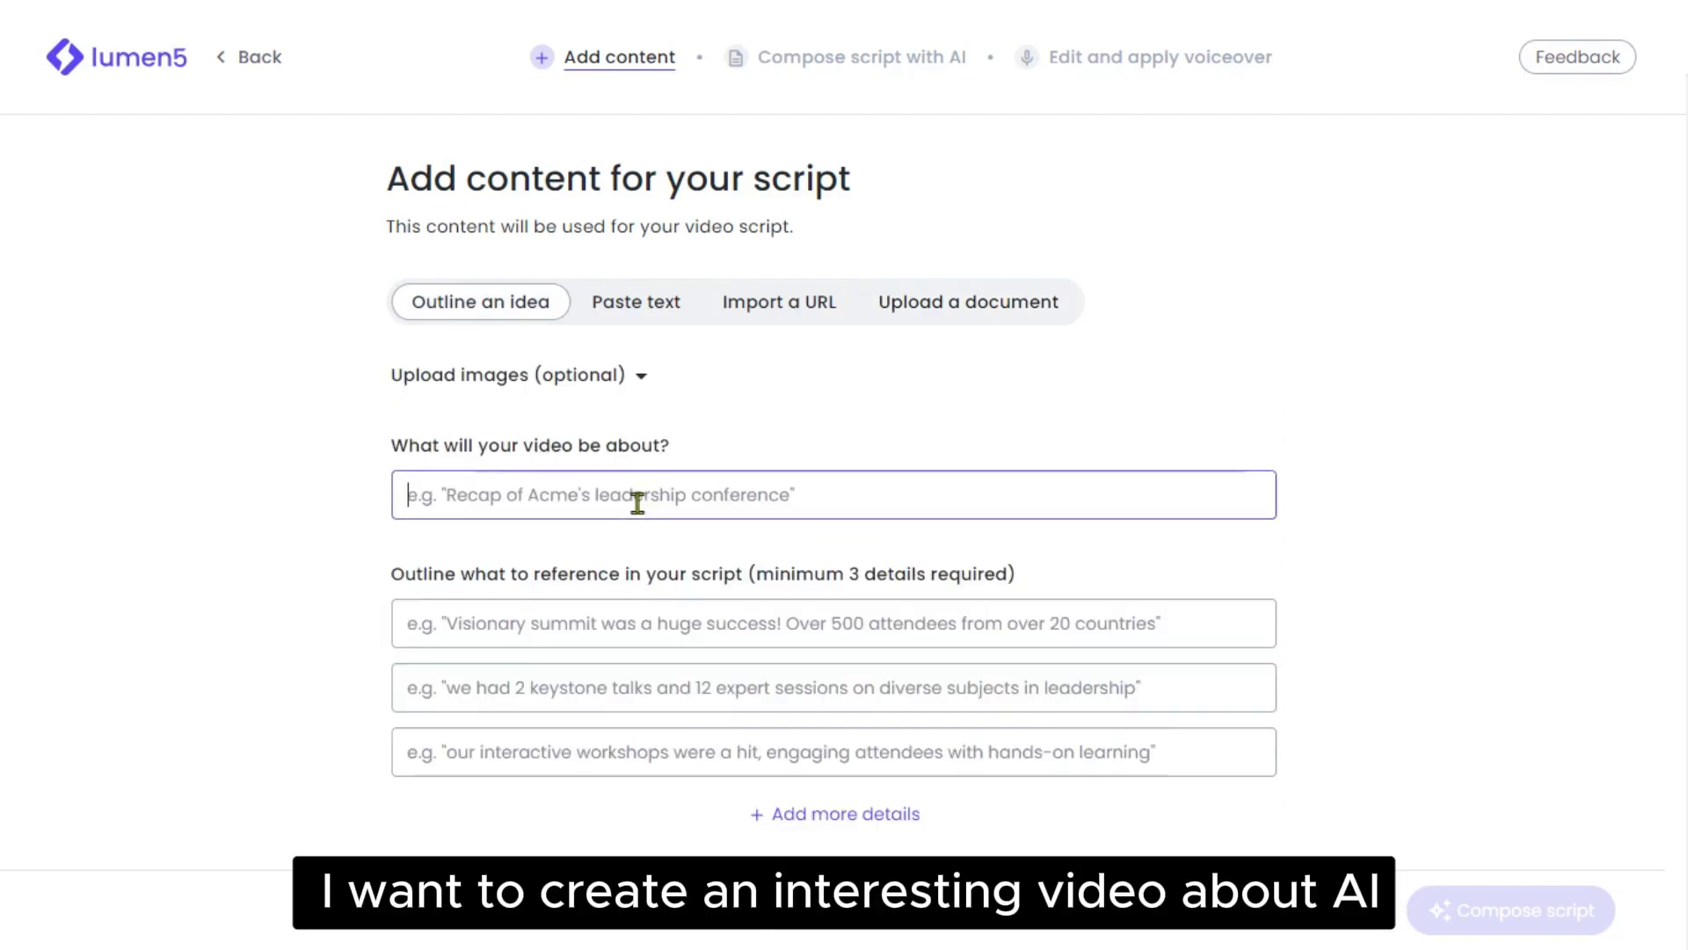
text(AI Innovations)
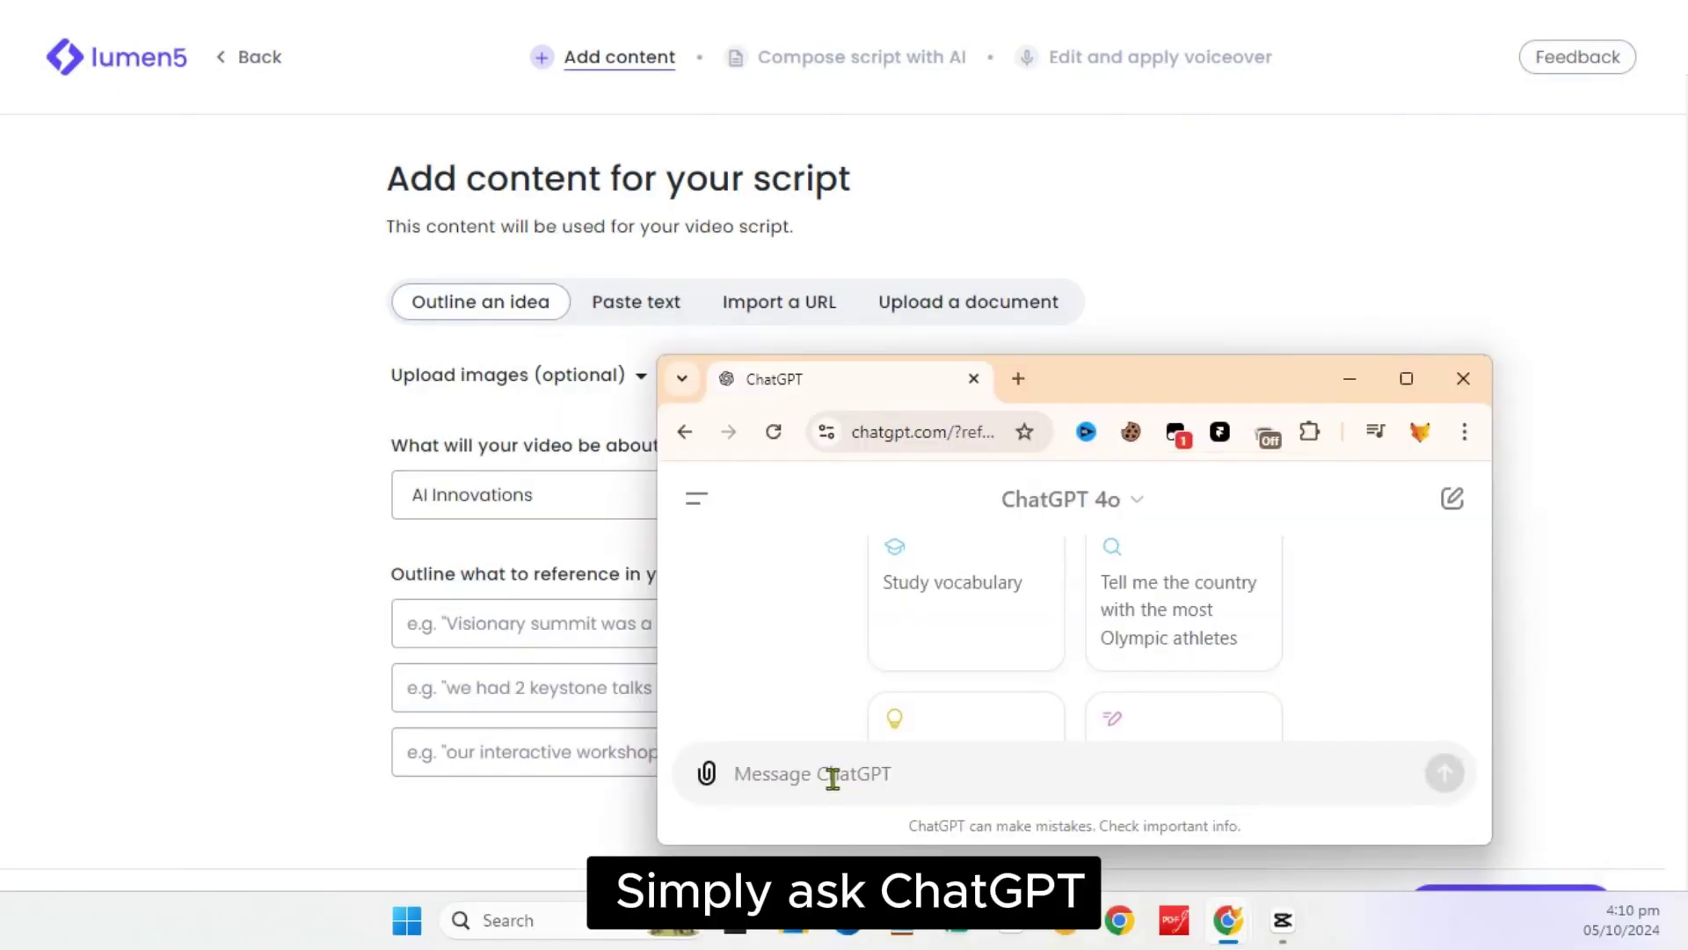
Ask ChatGPT to 'create three outline references about AI Innovations'.
click(832, 778)
text(create three outline references about AI)
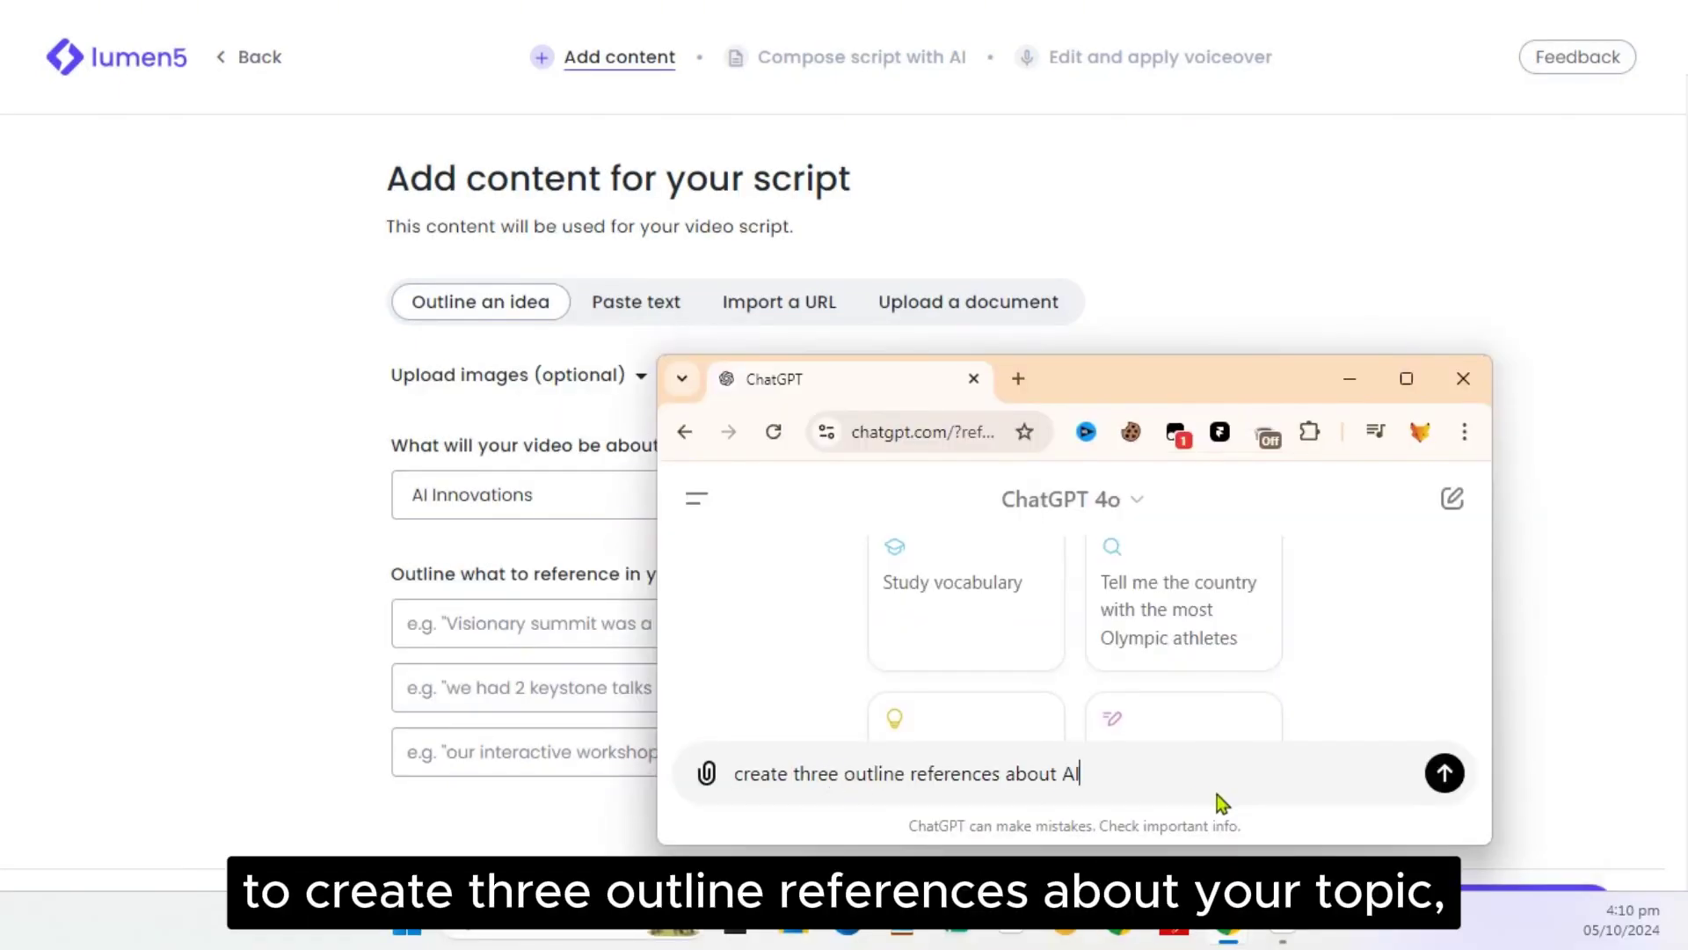
text( Inno)
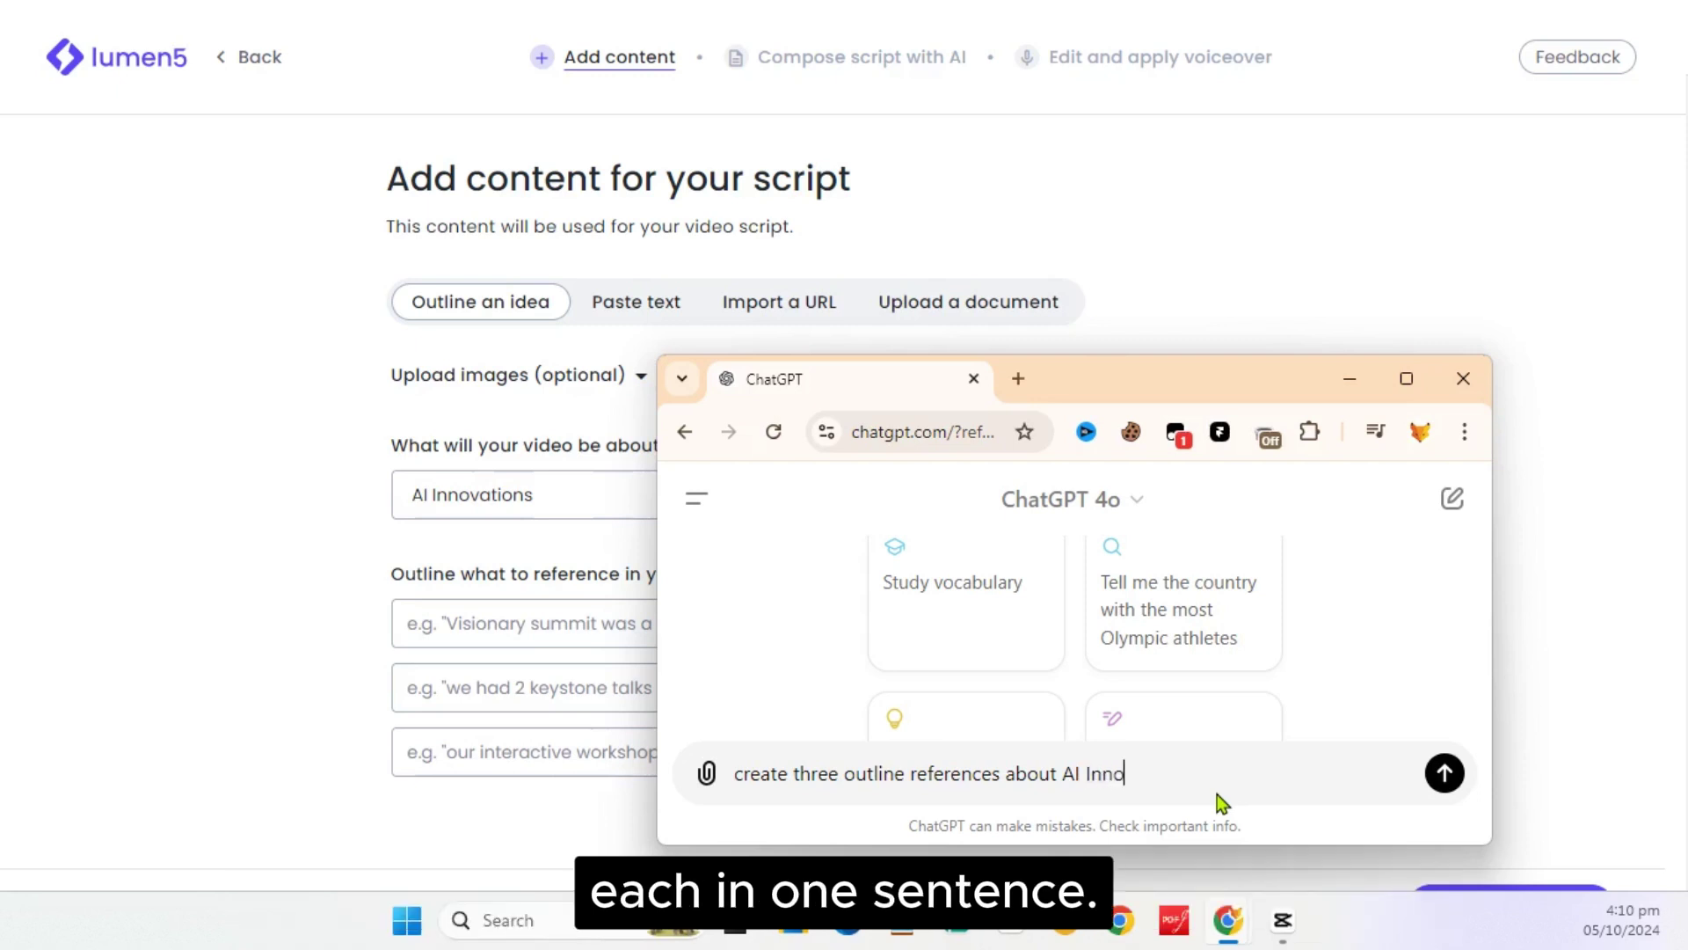
text(vations)
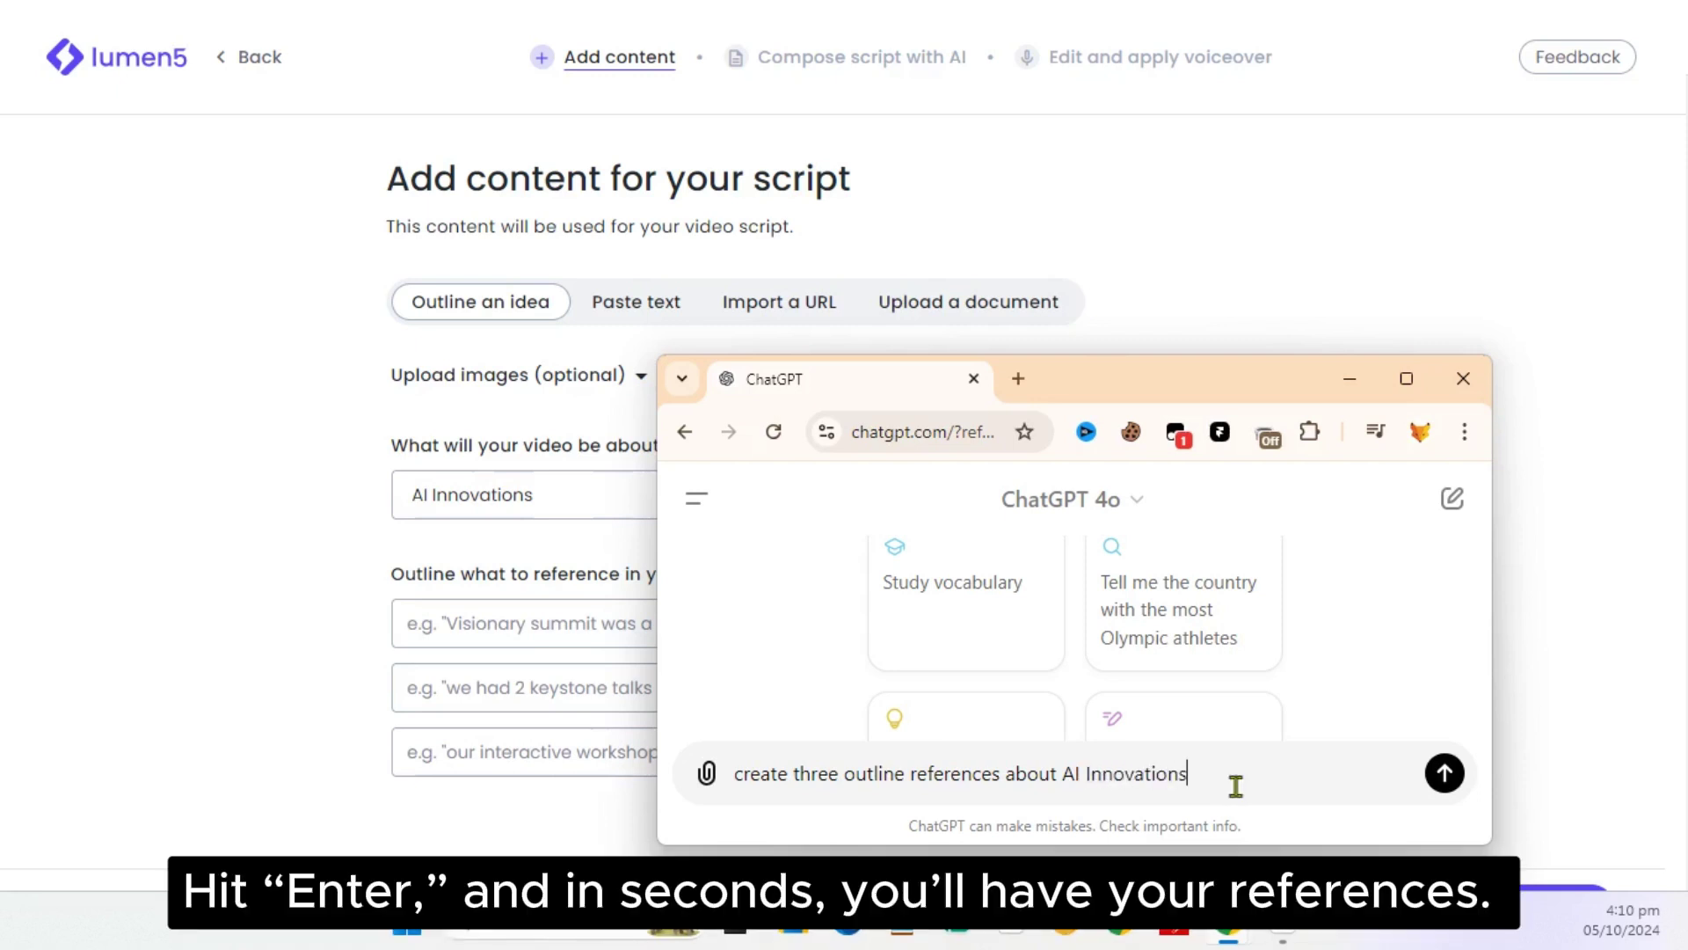
click(1444, 774)
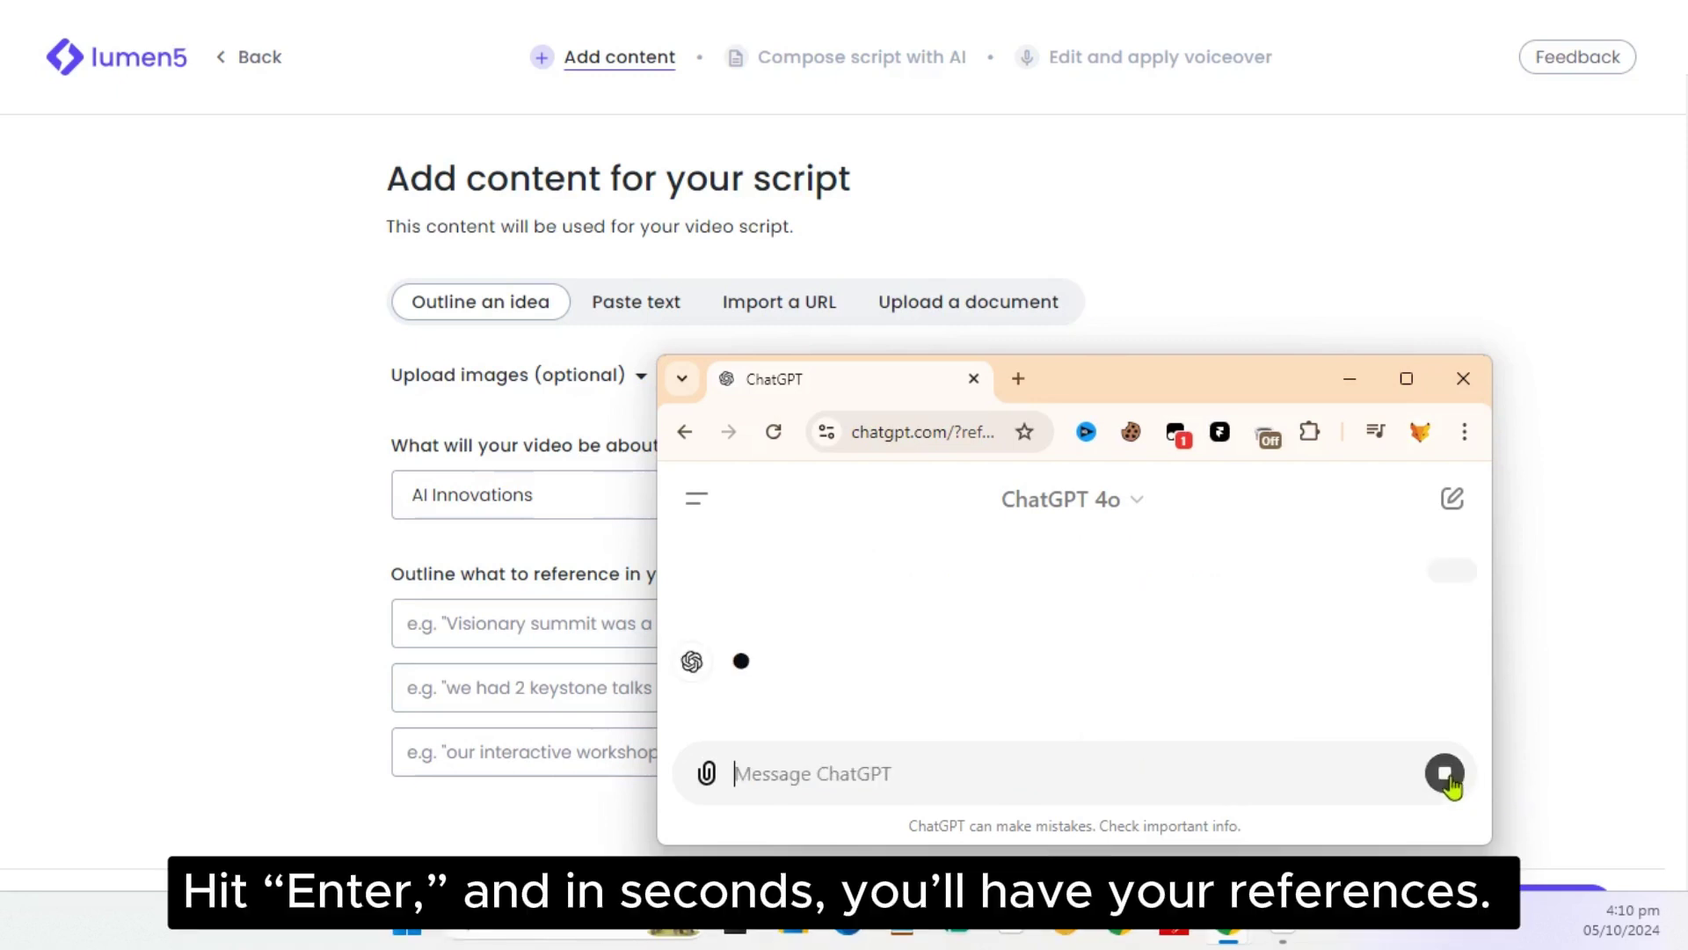
drag(1187, 378, 1270, 229)
scroll(1237, 587, down, 1)
scroll(1236, 581, down, 3)
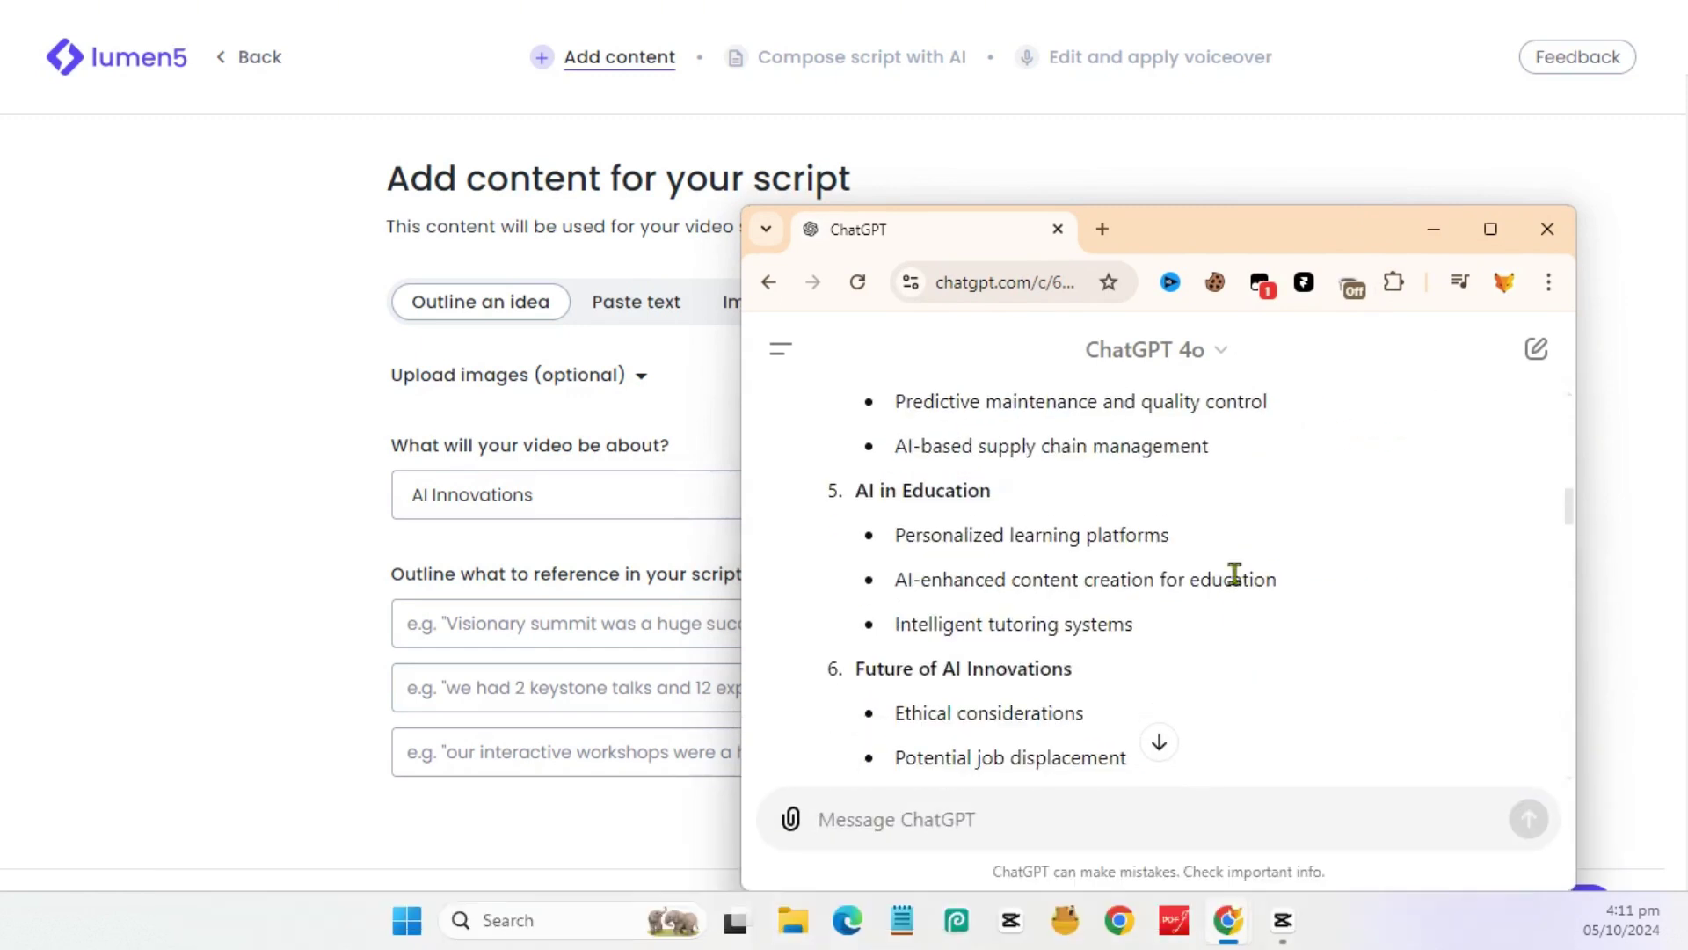
Copy ChatGPT's references, like AI-enhanced content creation, into Lumen5's outline fields.
click(532, 618)
drag(1561, 583, 1209, 582)
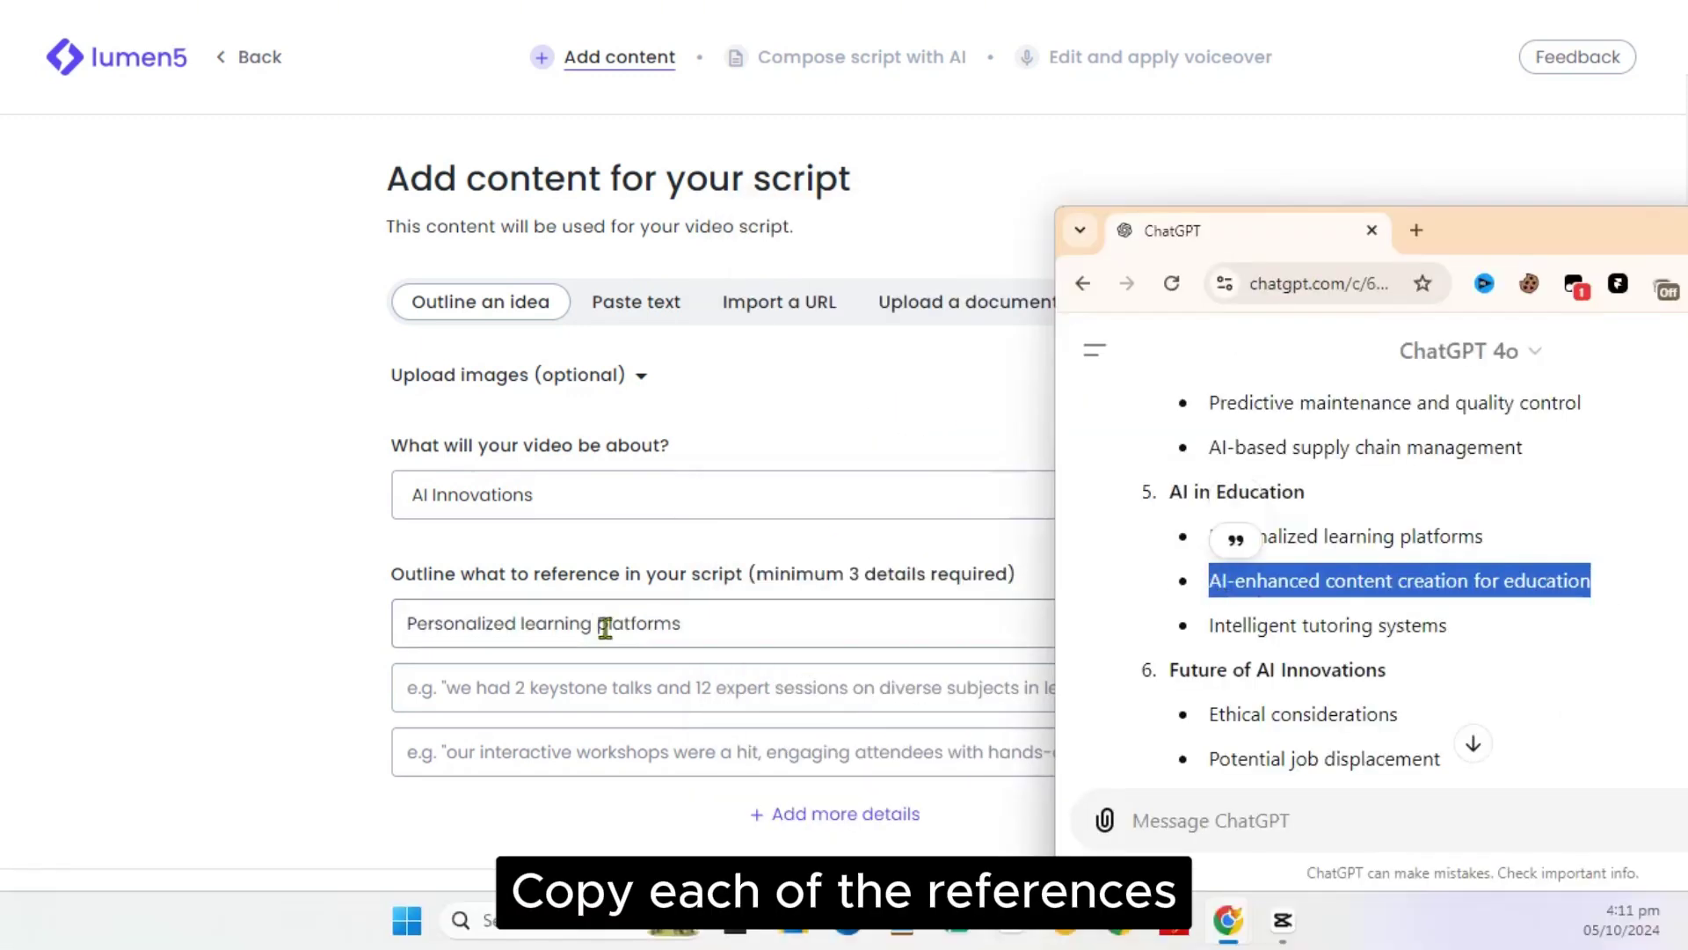
drag(1447, 625, 1205, 628)
click(810, 741)
text(Intelligent tutoring systems)
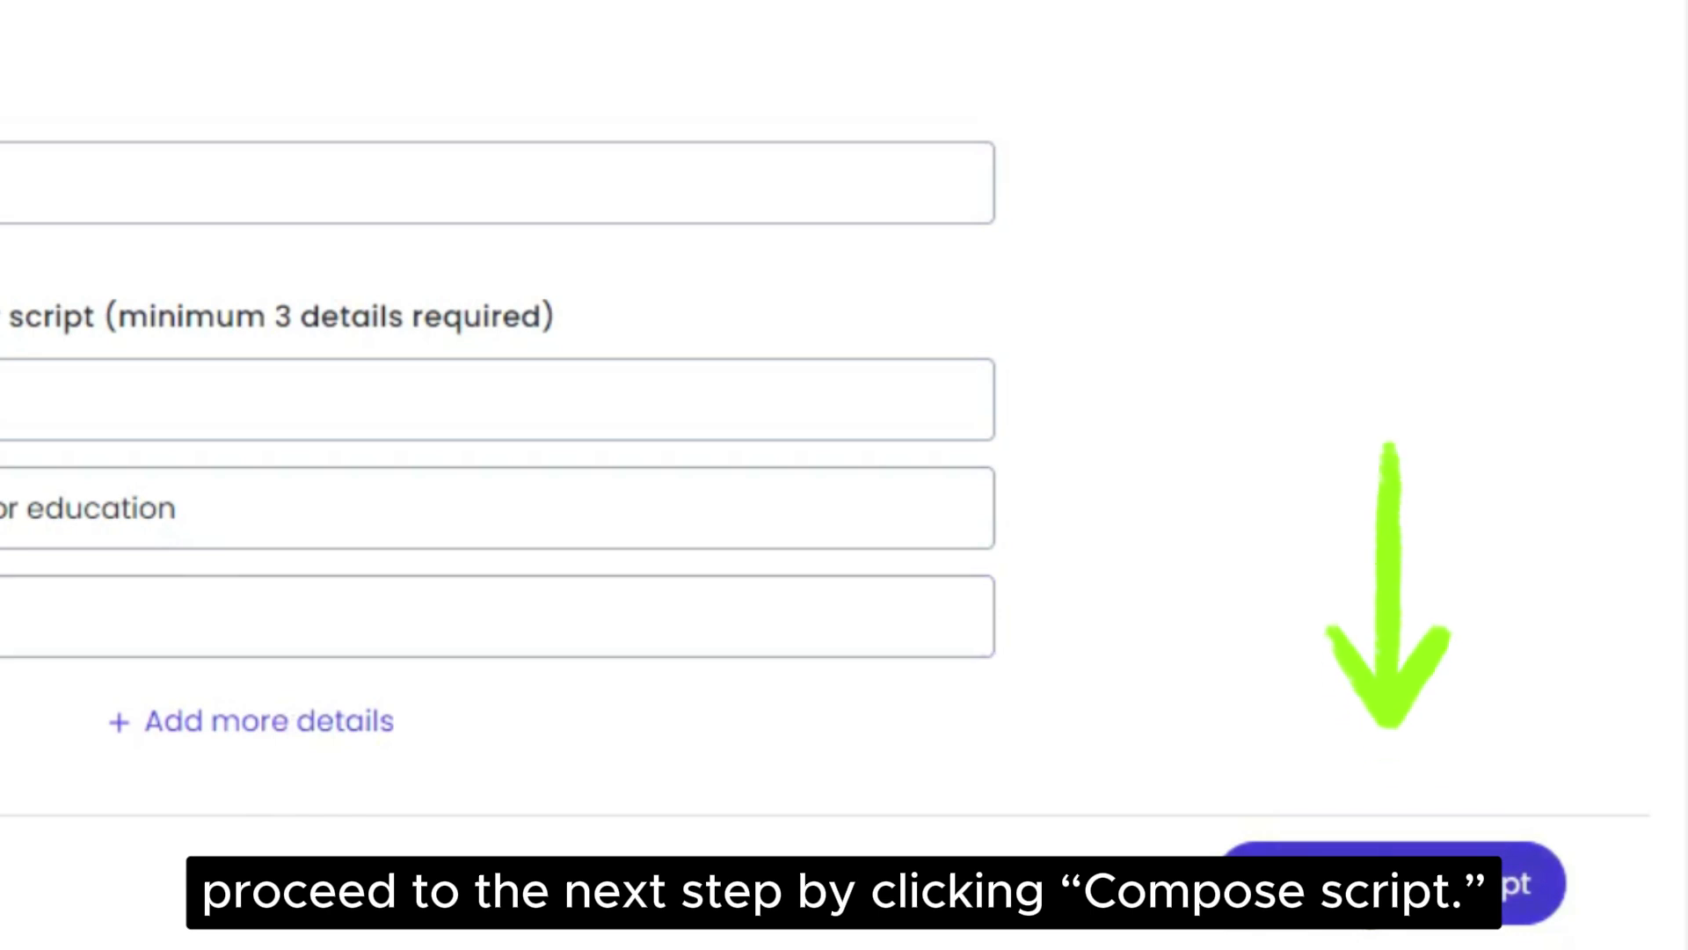
Compose the AI script from the outline, dismiss the upgrade offers, and continue to voiceover editing.
click(1394, 884)
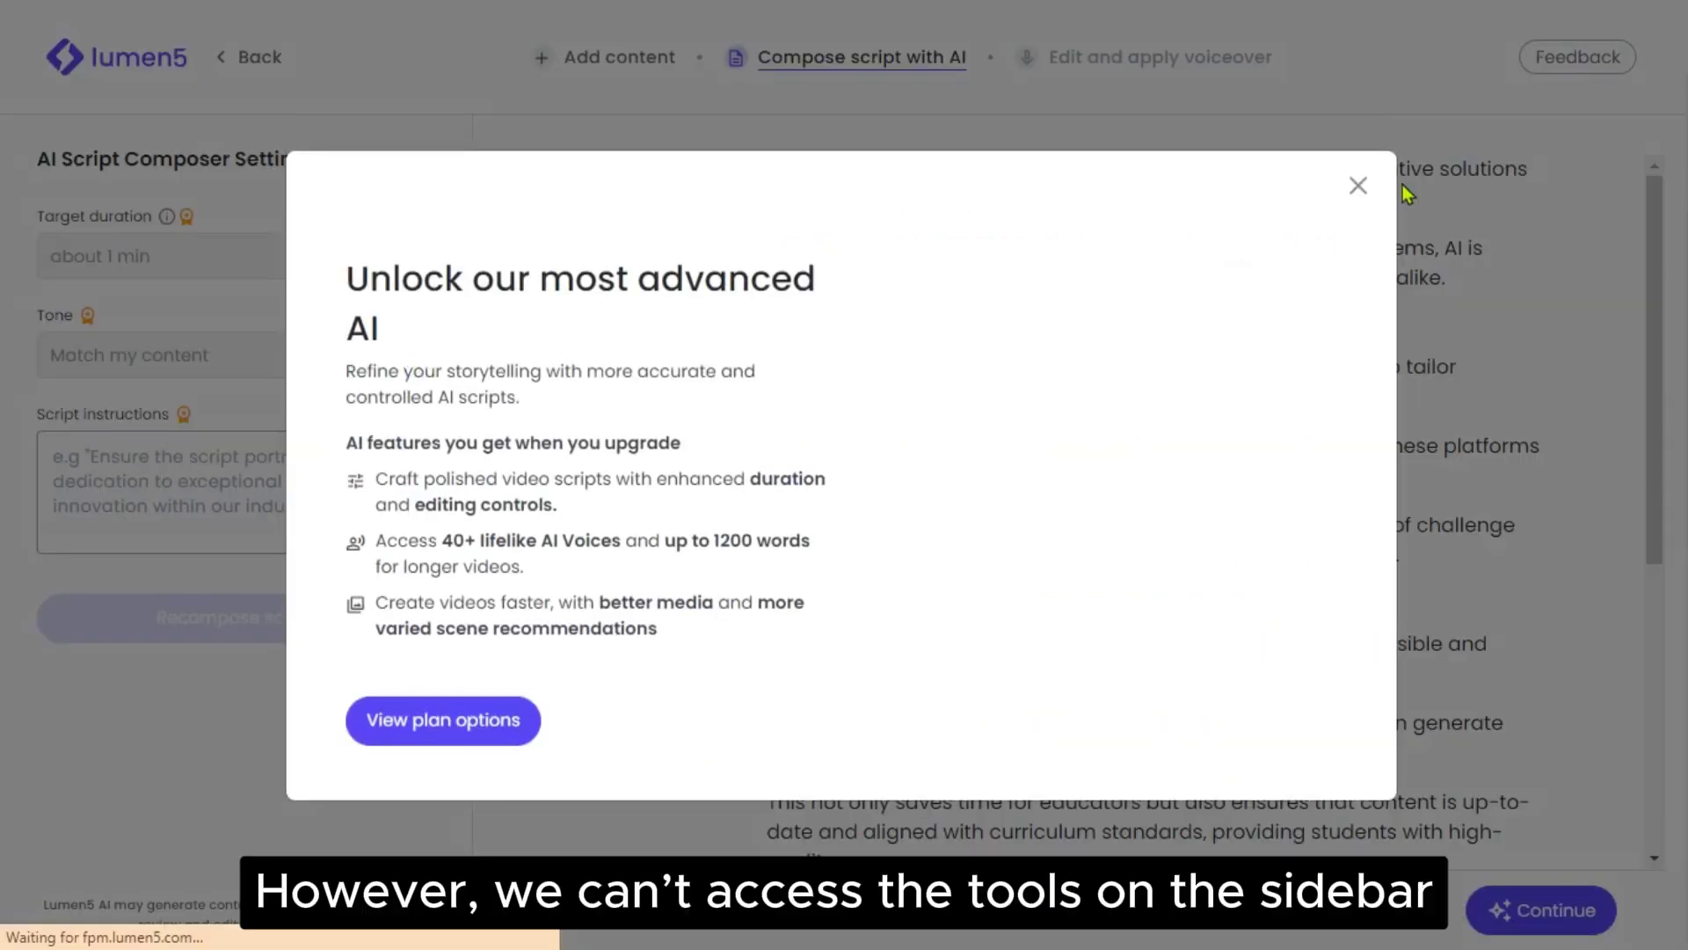
click(1355, 187)
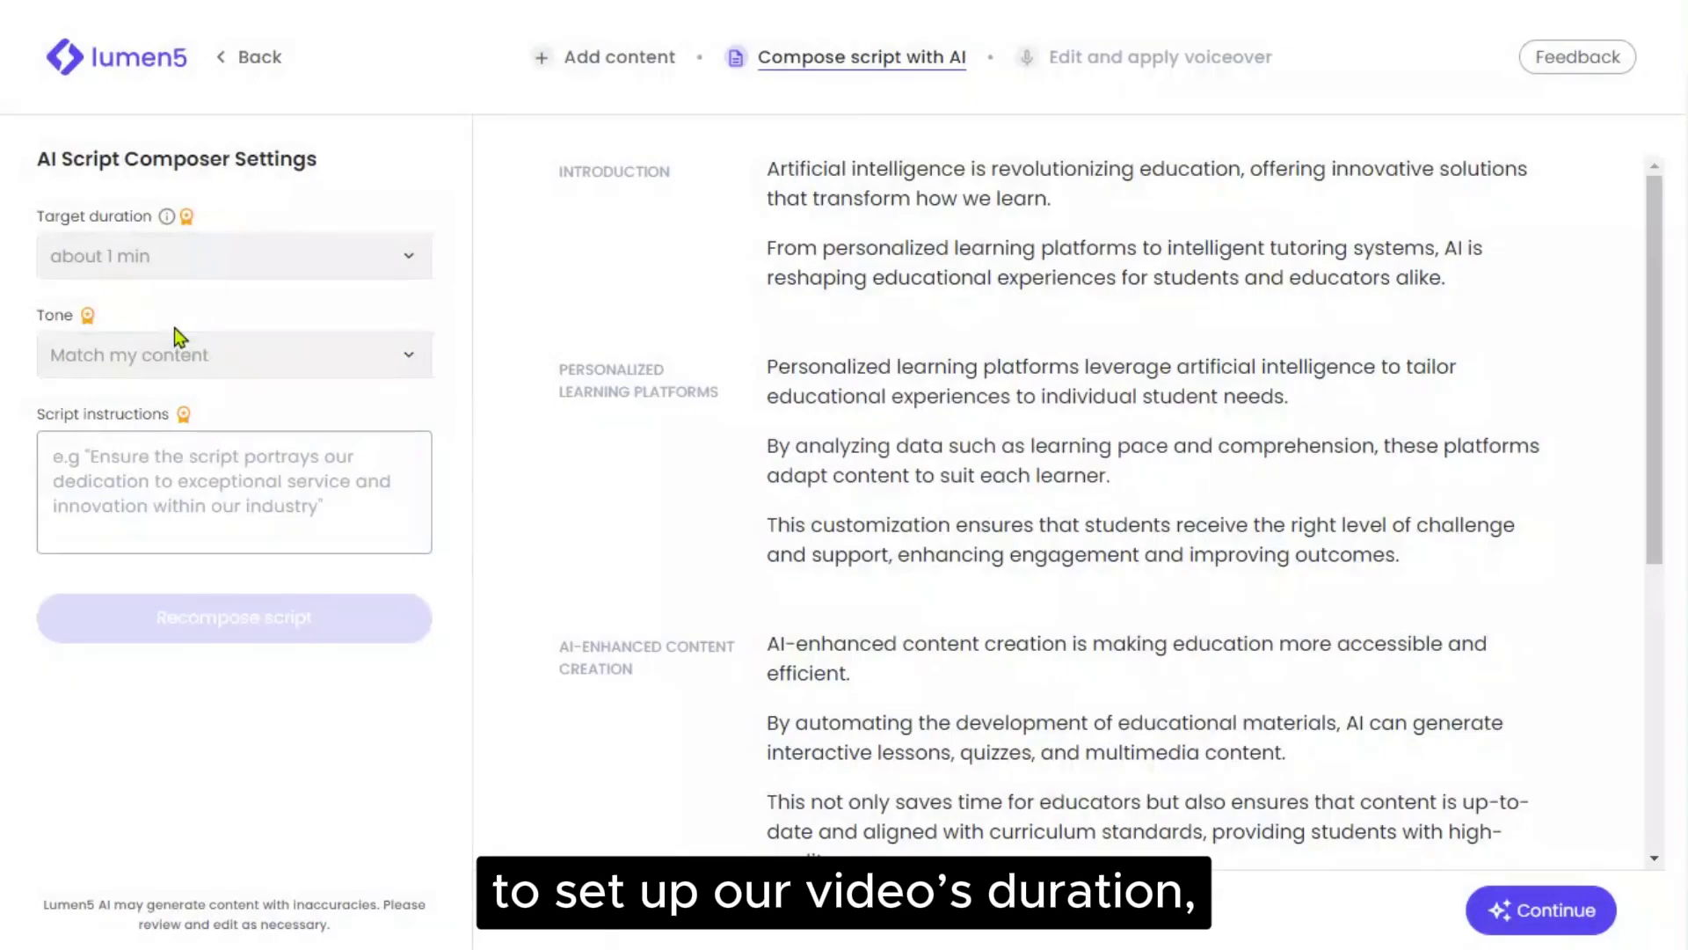
click(418, 357)
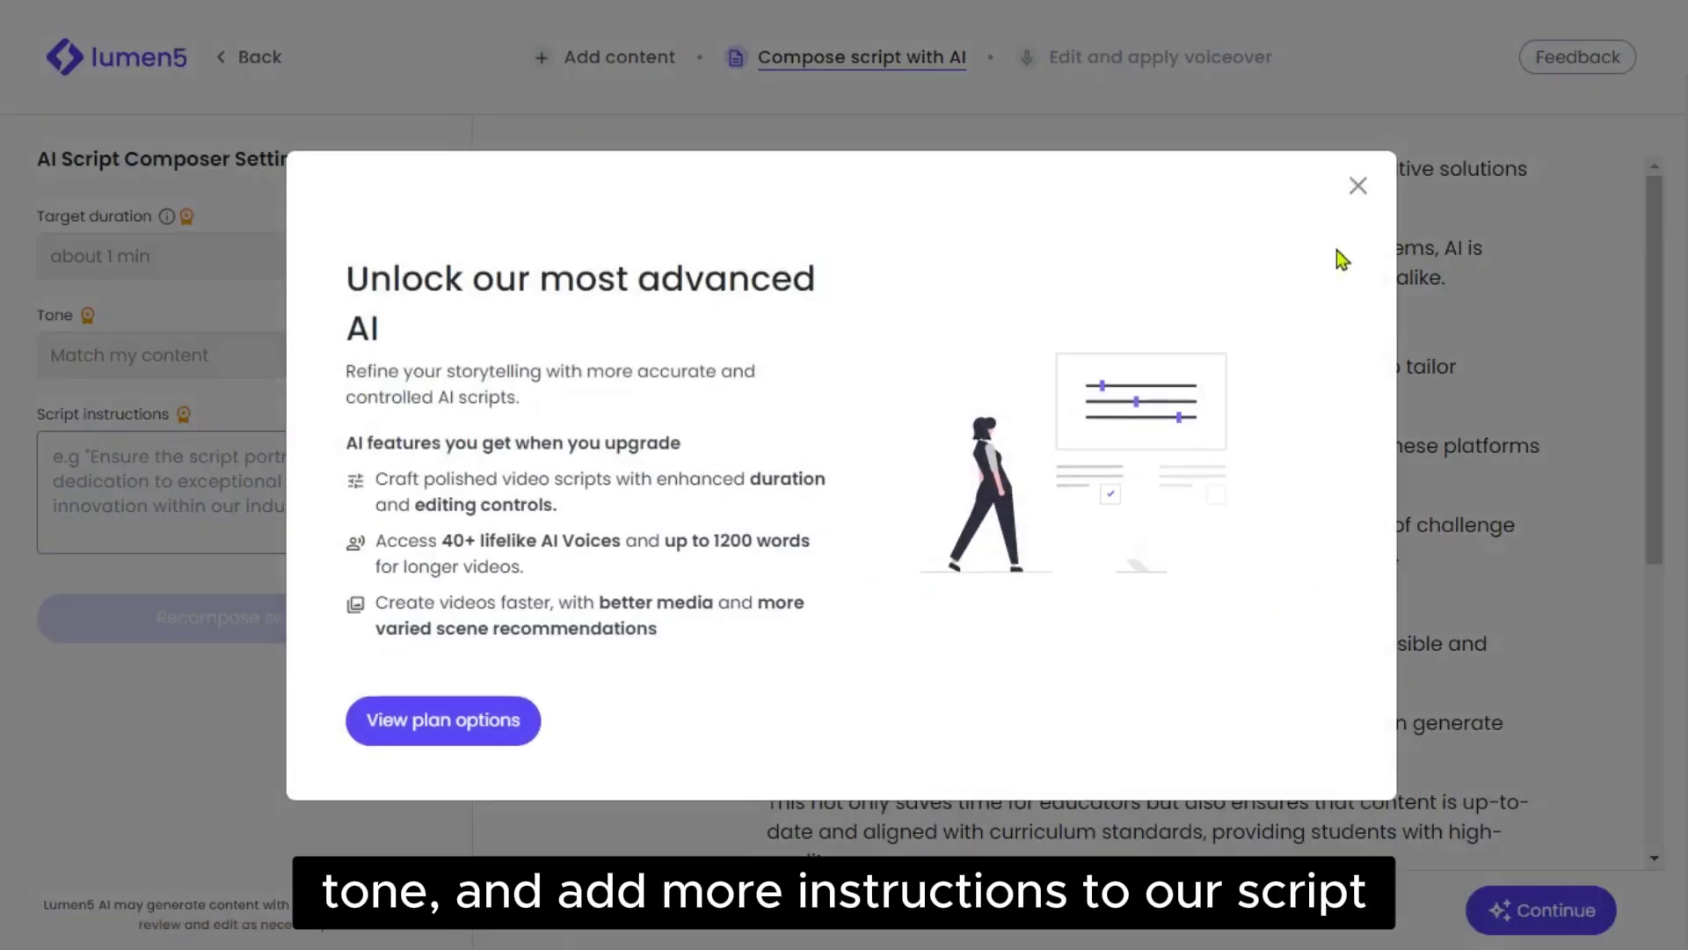
click(1357, 186)
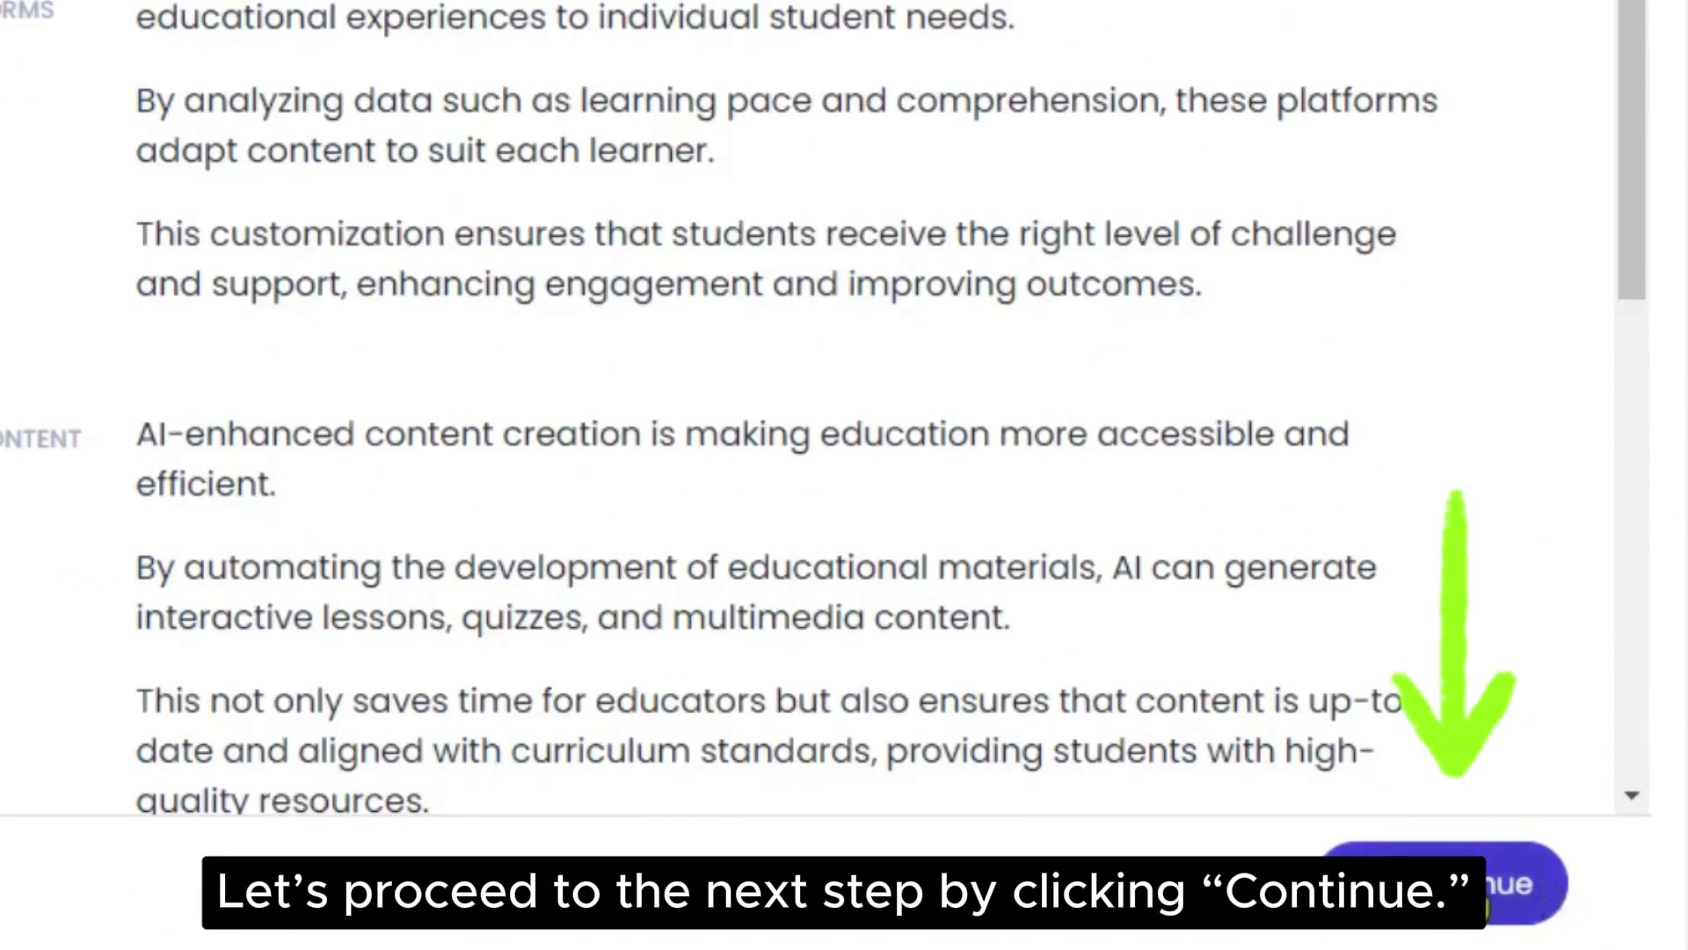
click(1450, 888)
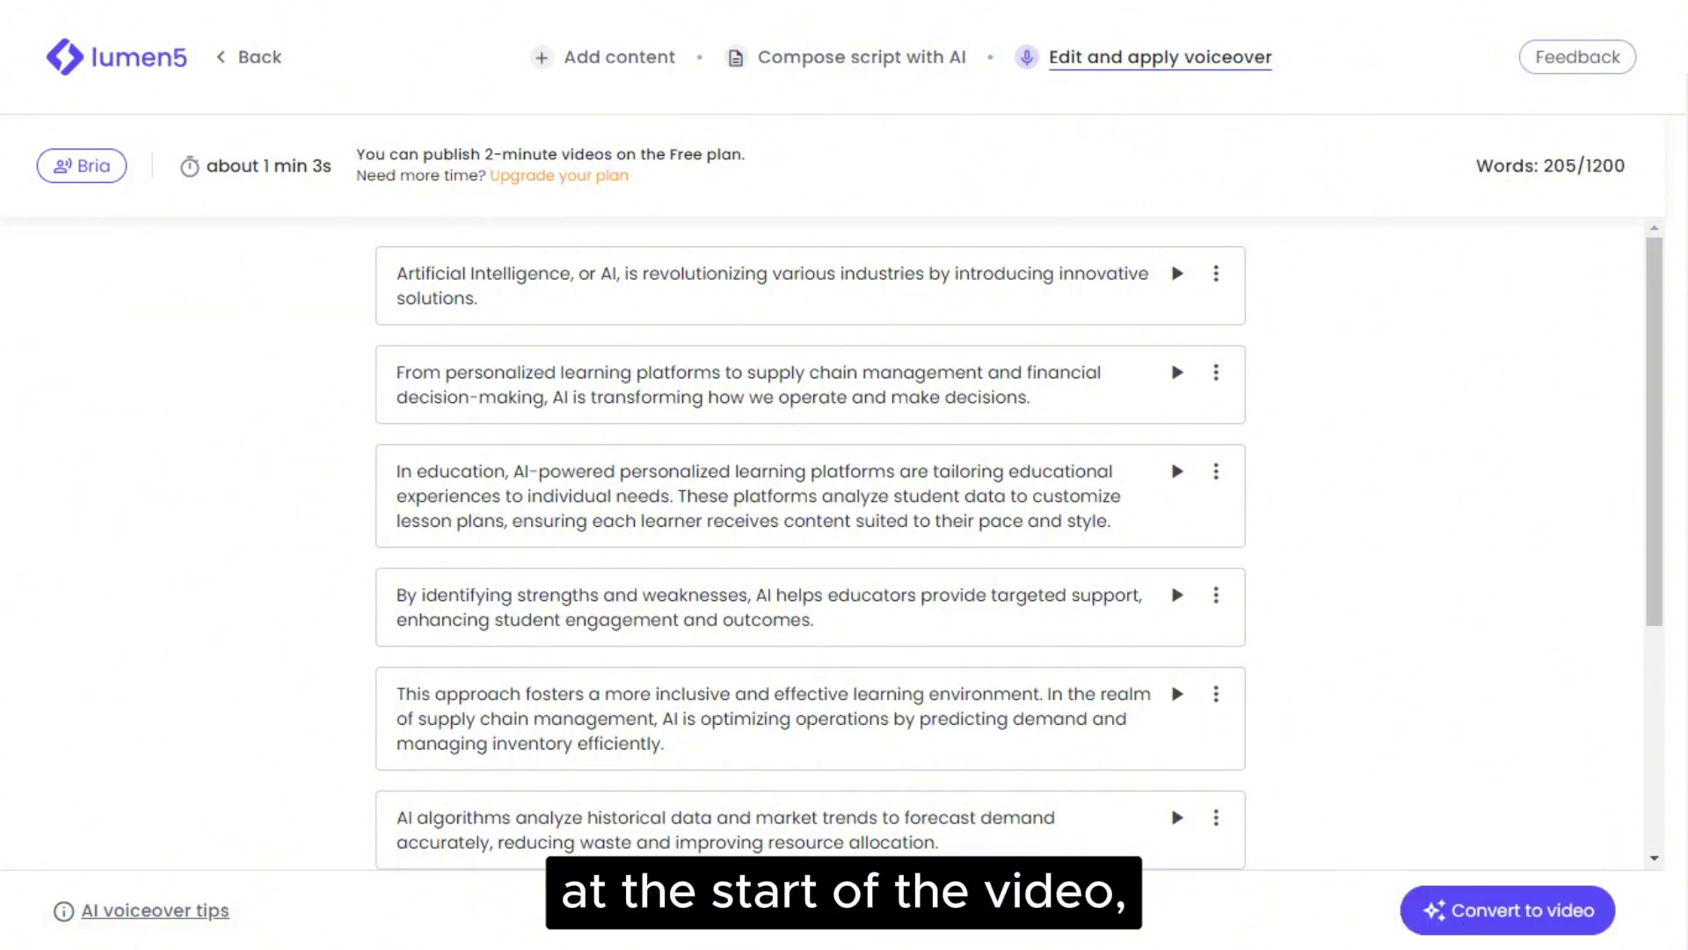
Add a new block titled 'AI Innovation' below the first script block.
click(1217, 275)
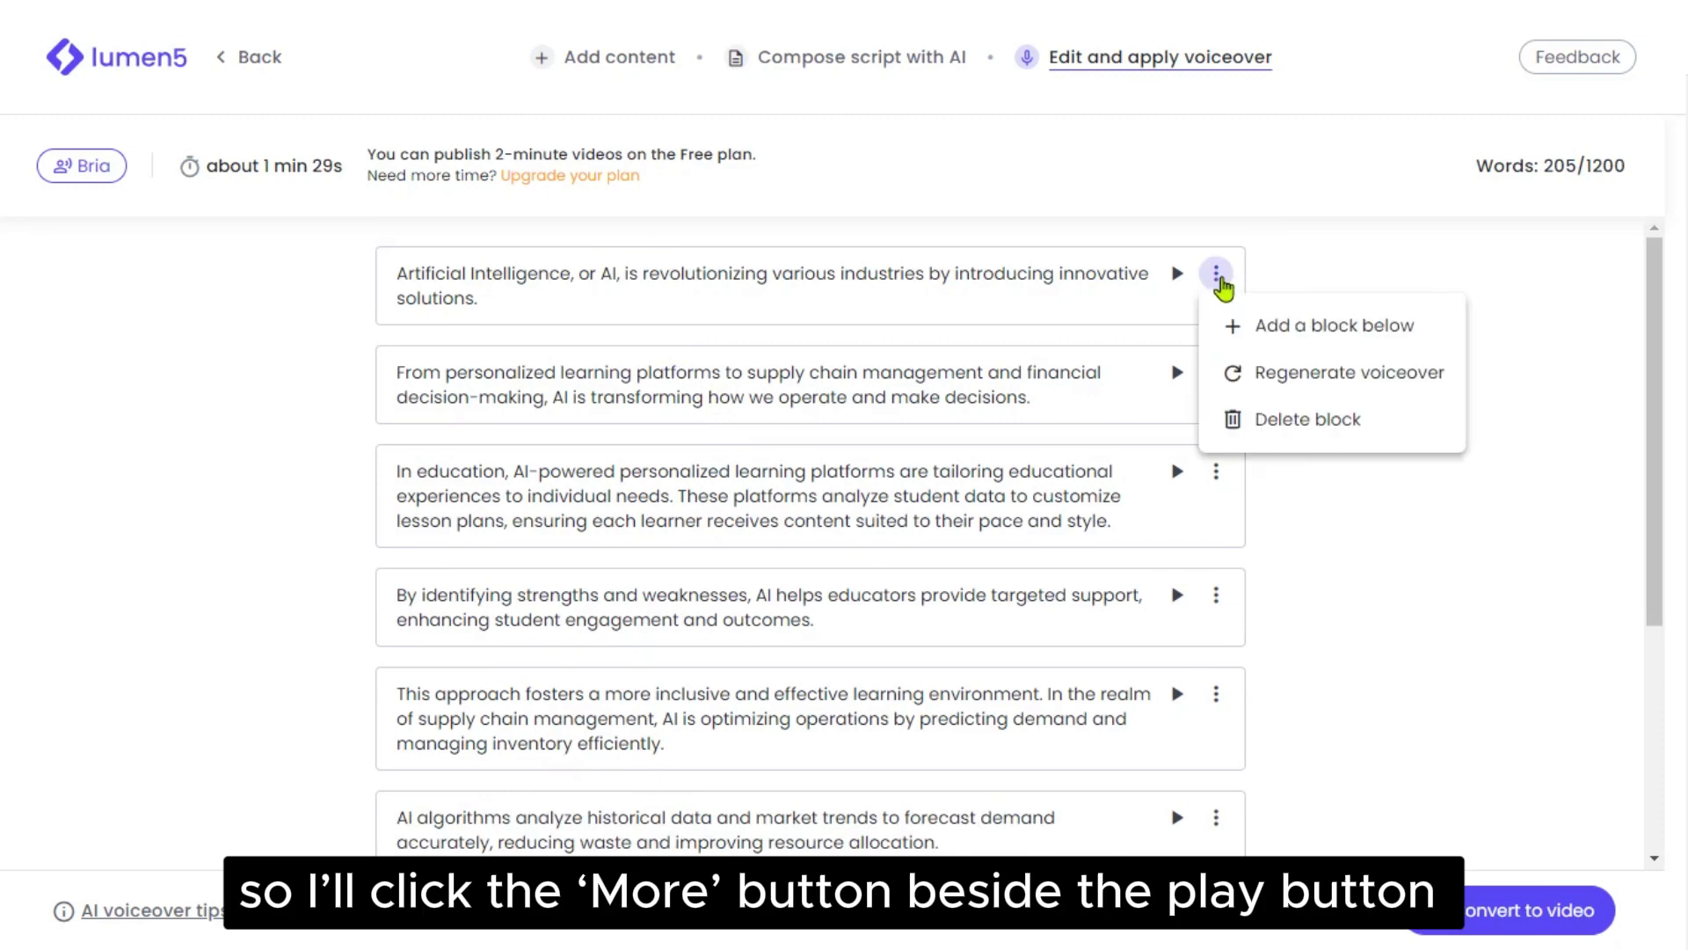
click(1330, 332)
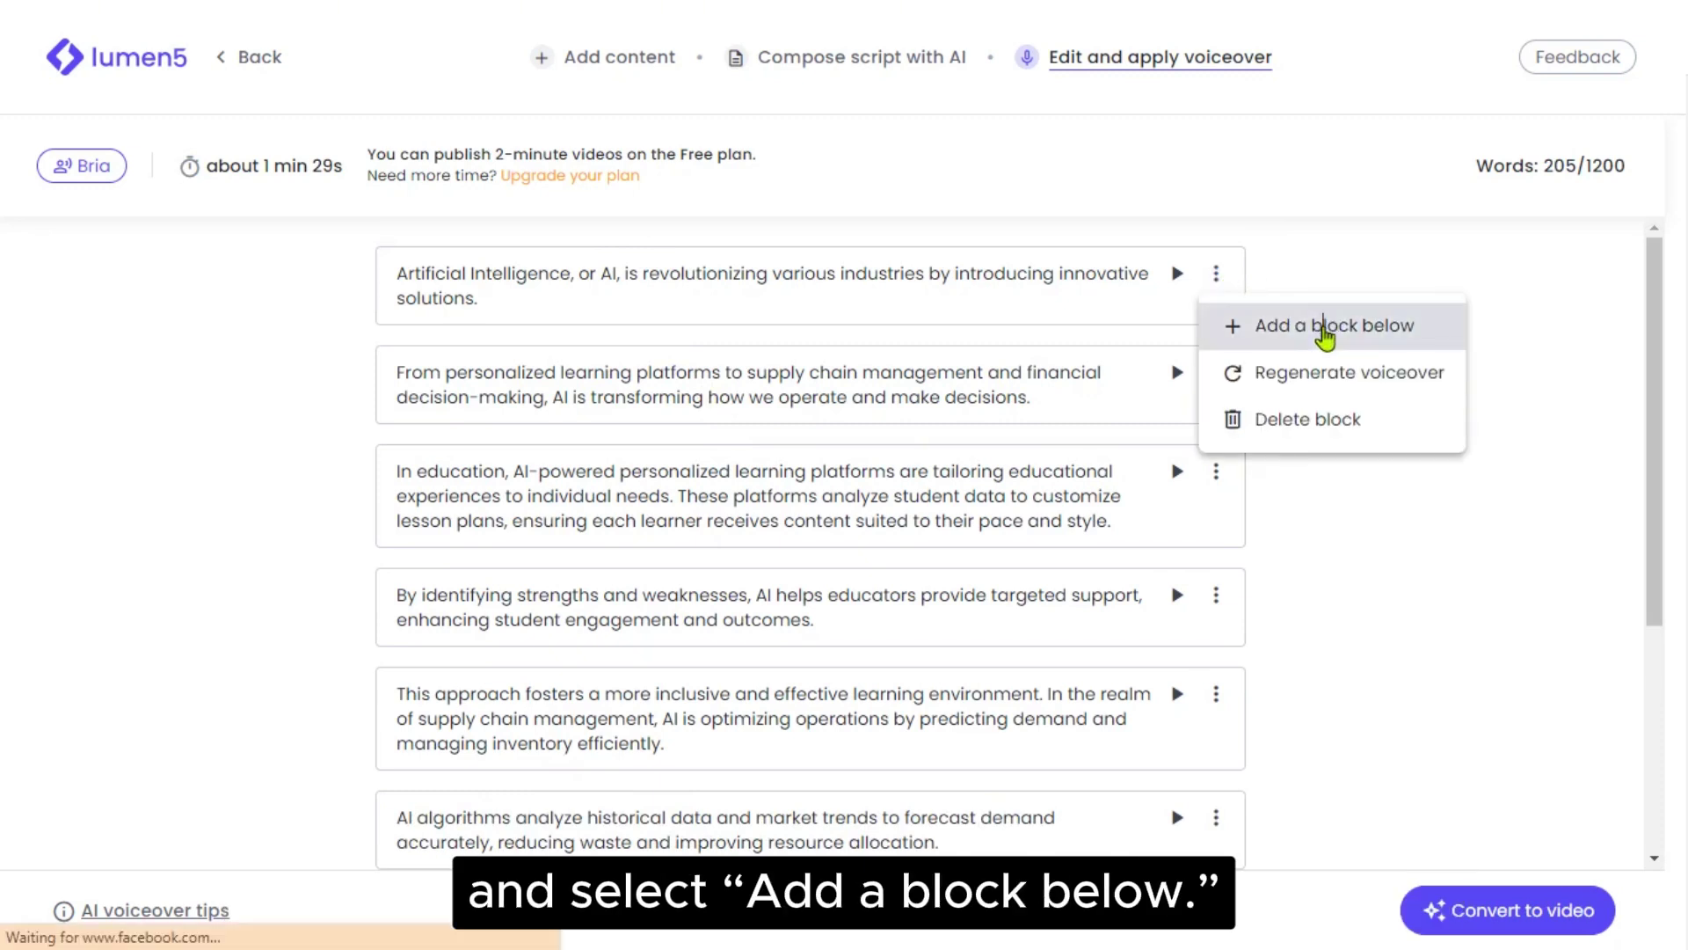
text(AI )
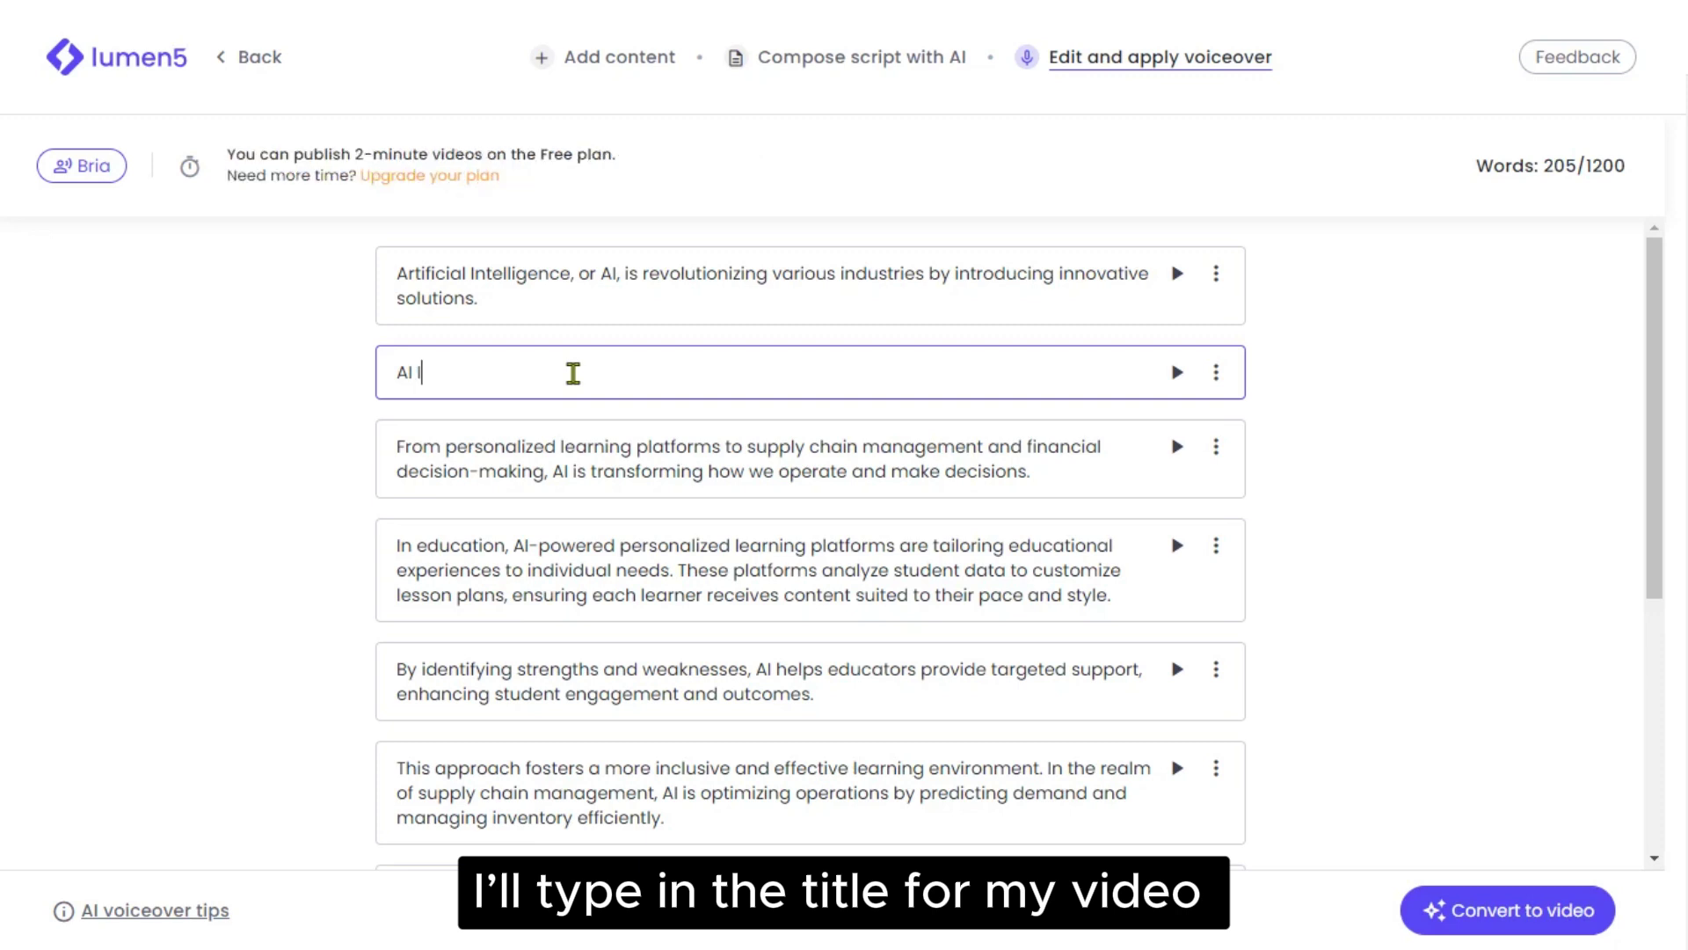
text(Innovation)
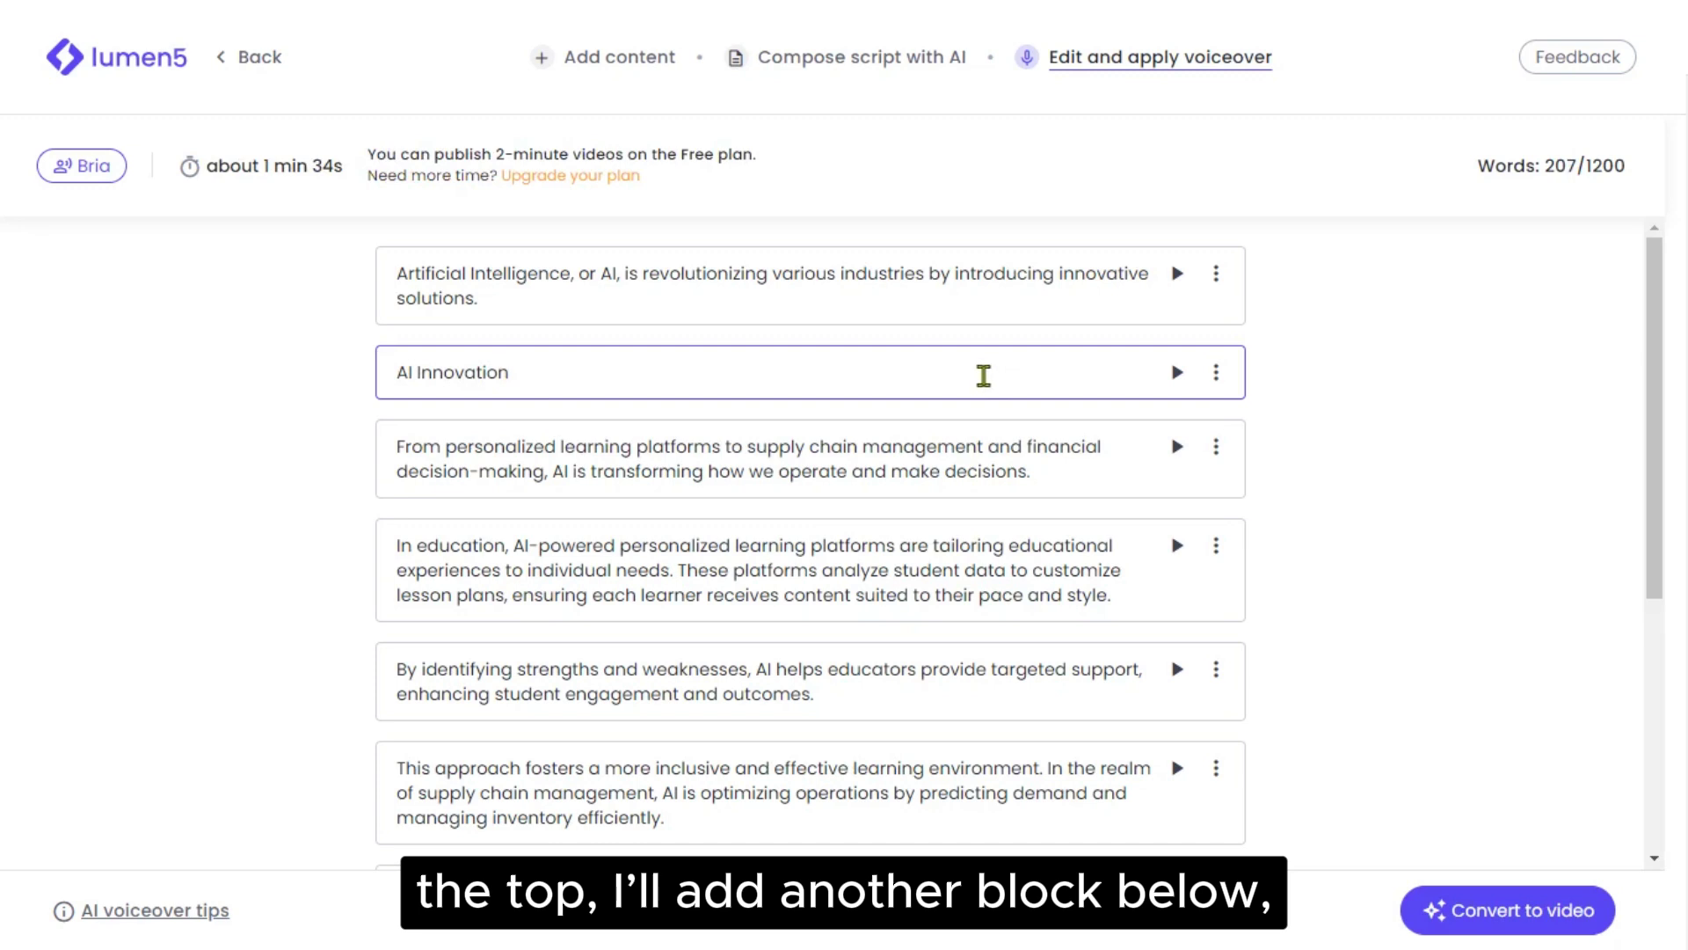
key(Return)
Move the opening sentence into the new block below and delete the original first block.
drag(479, 299, 385, 272)
key(ctrl+c)
click(425, 445)
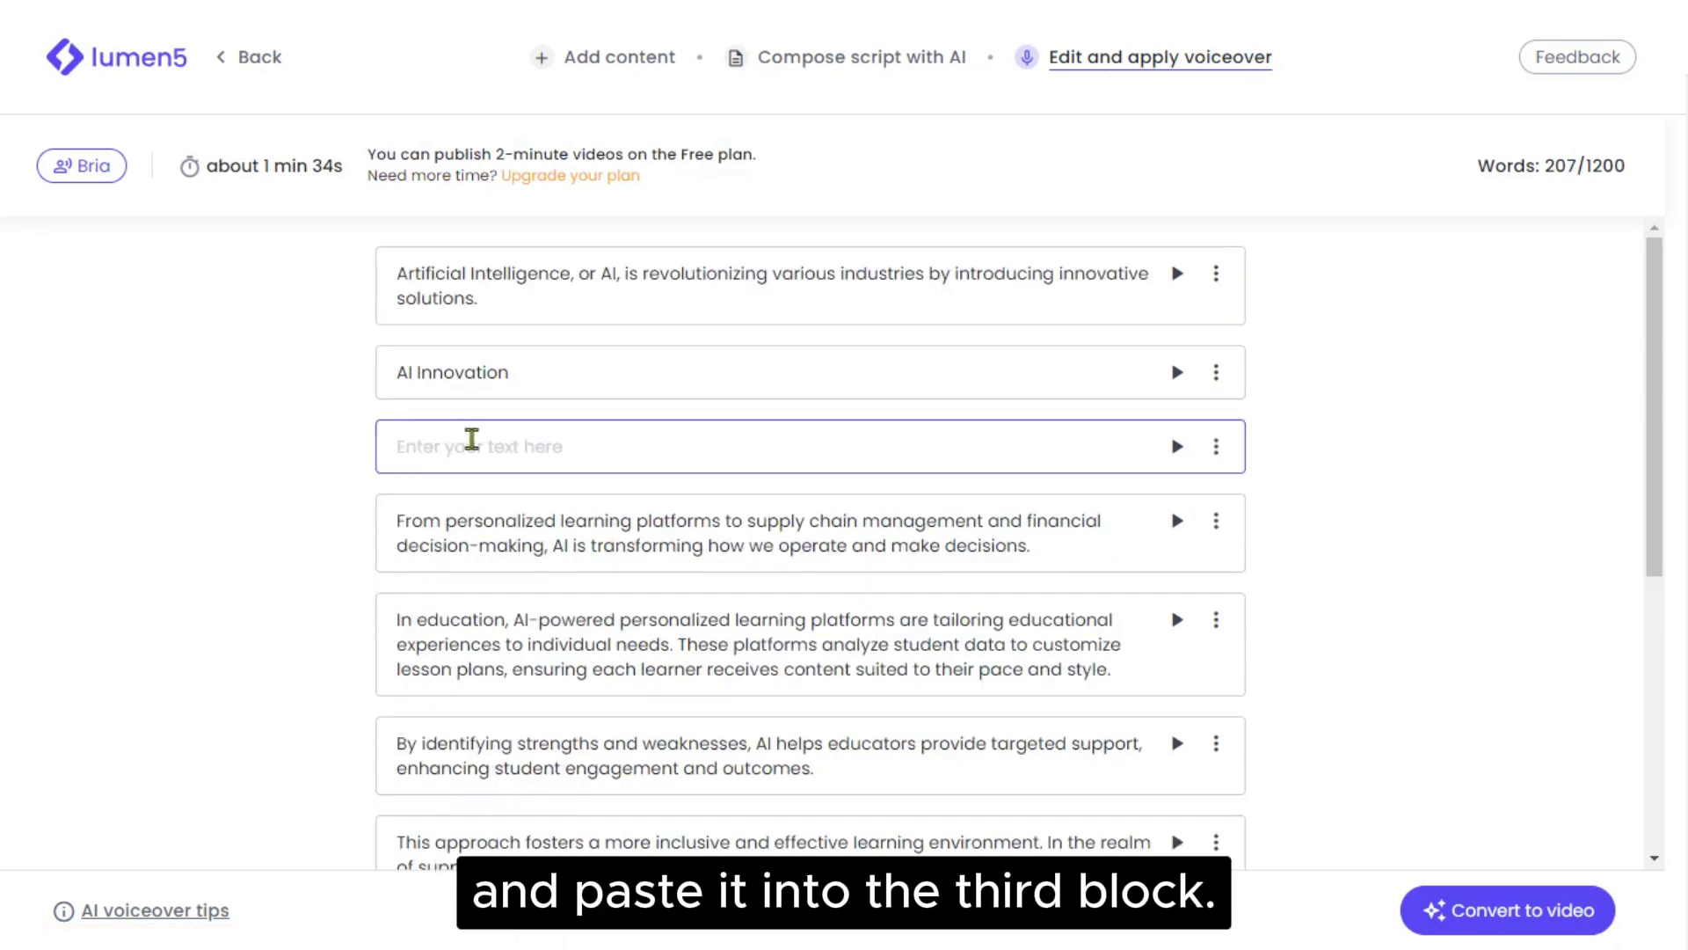
key(ctrl+v)
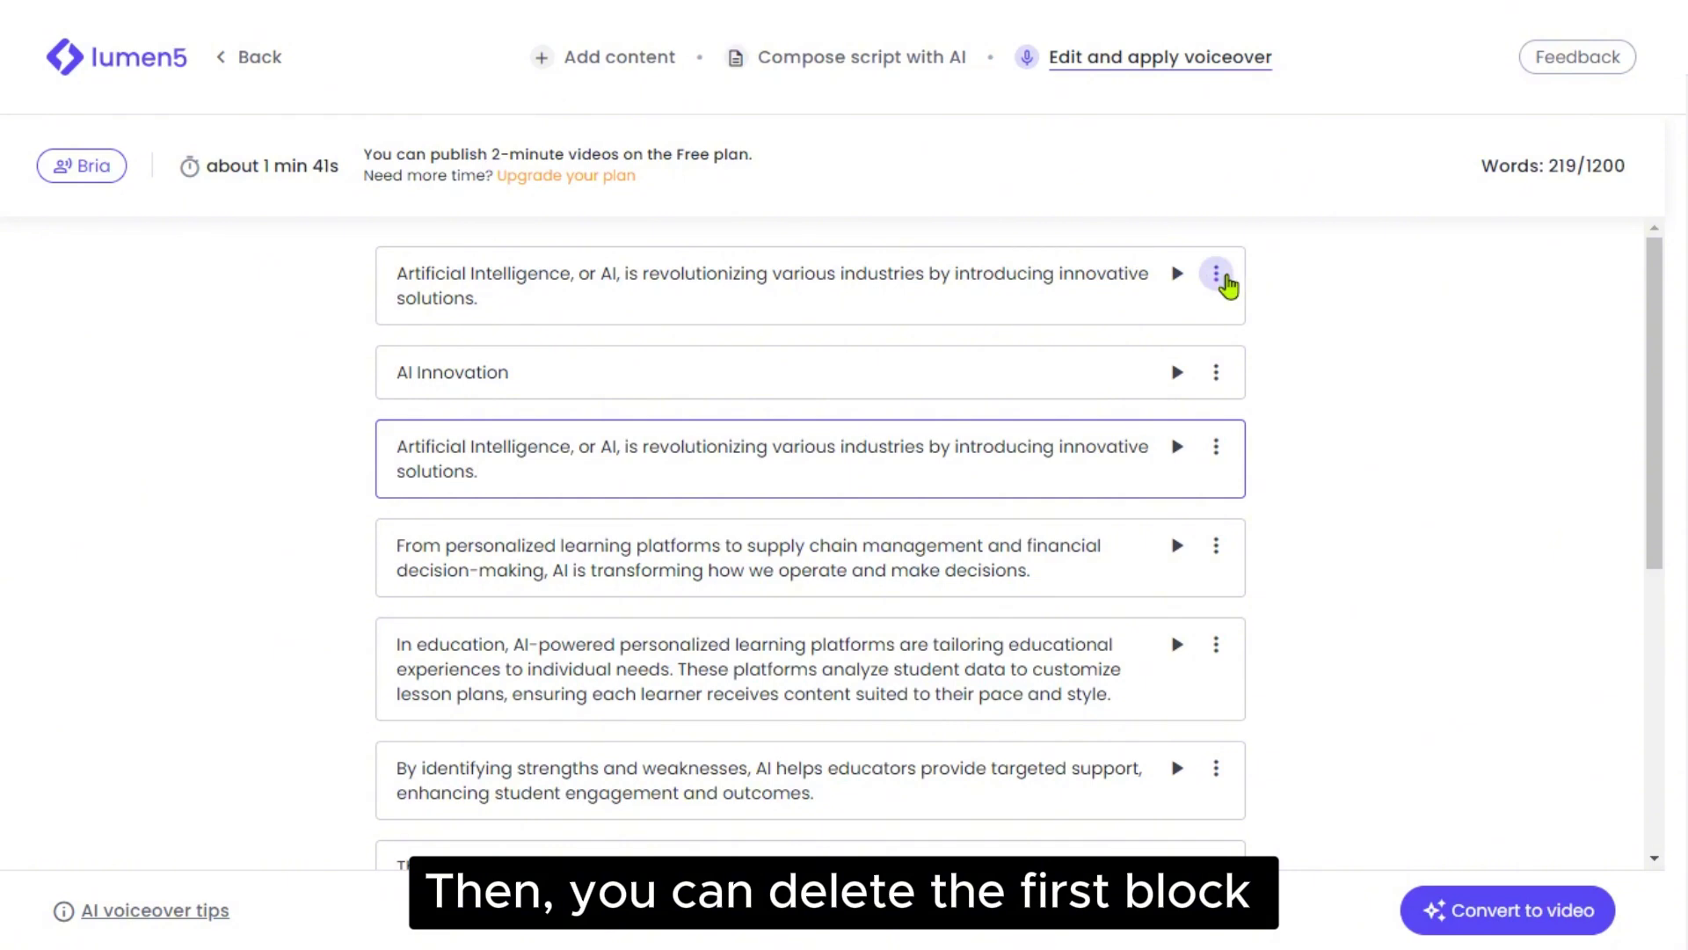
click(1217, 275)
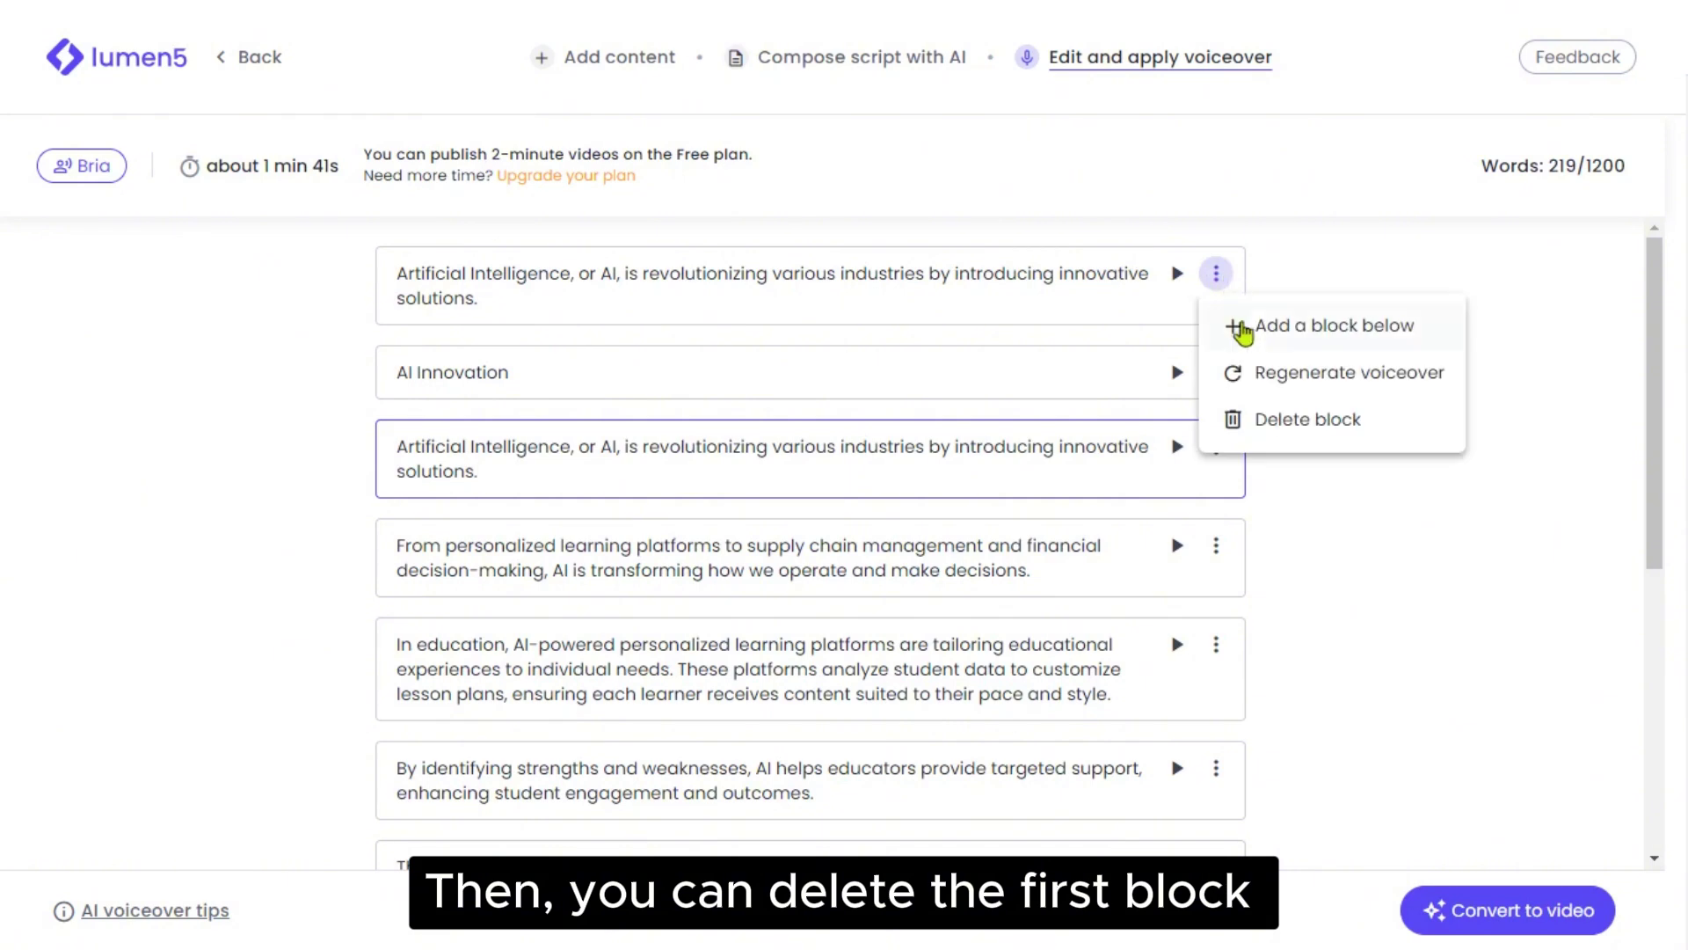
click(1288, 422)
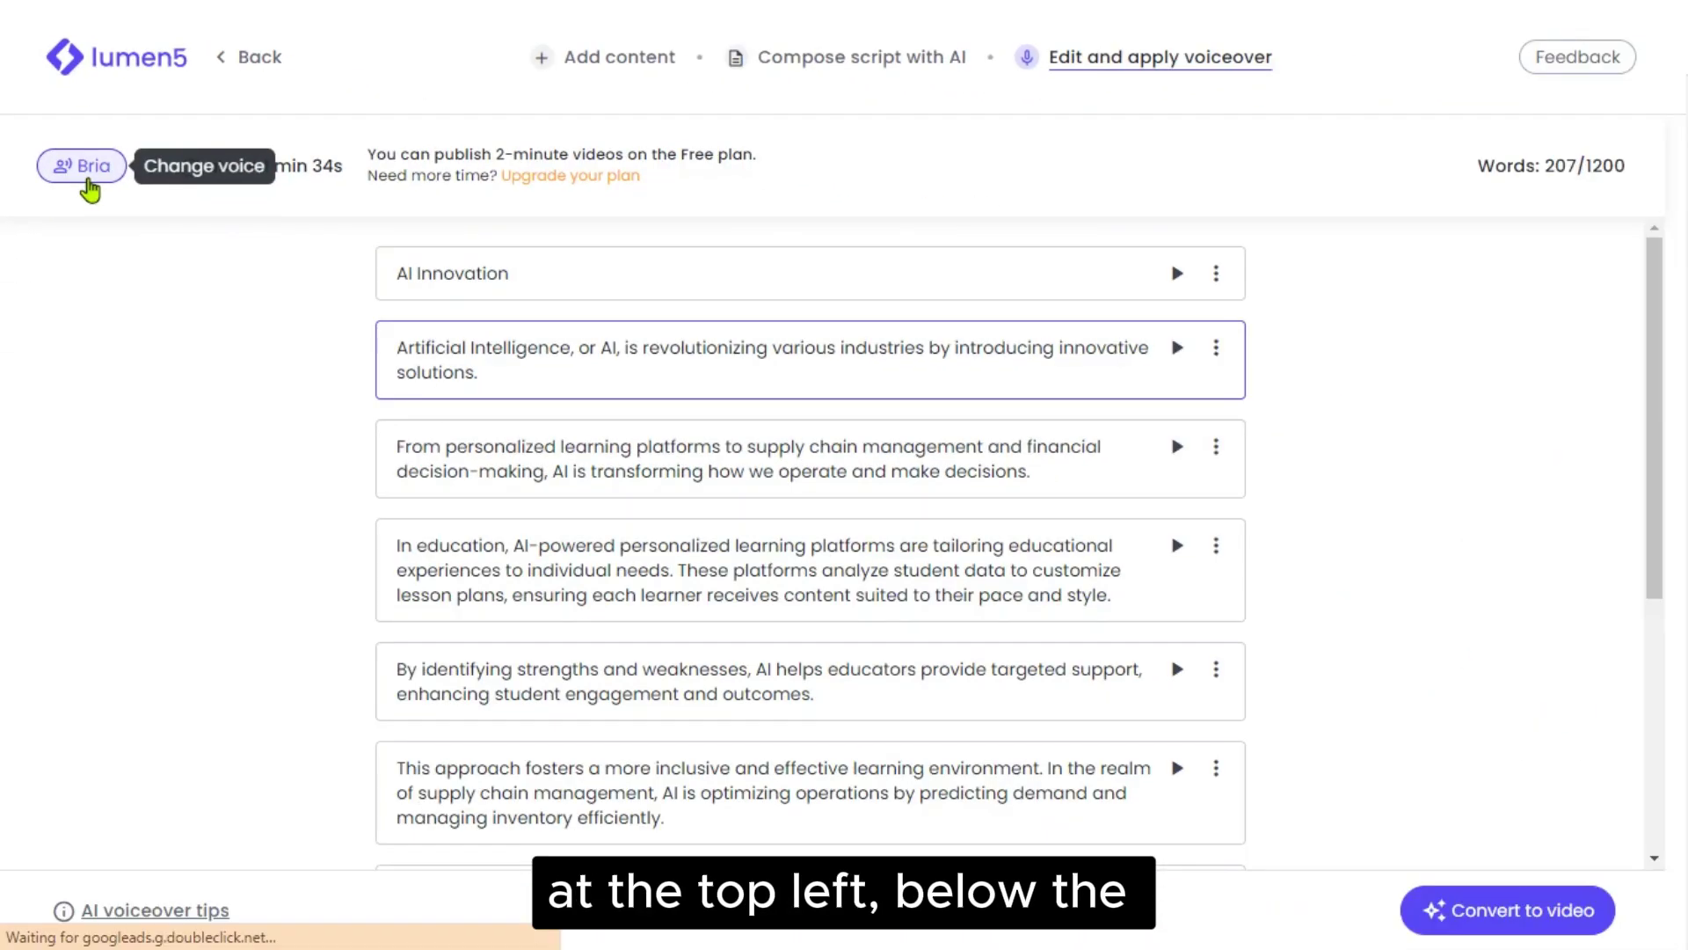
Open the AI voice choices and sample the Bria, Liam and Callum voices.
click(89, 178)
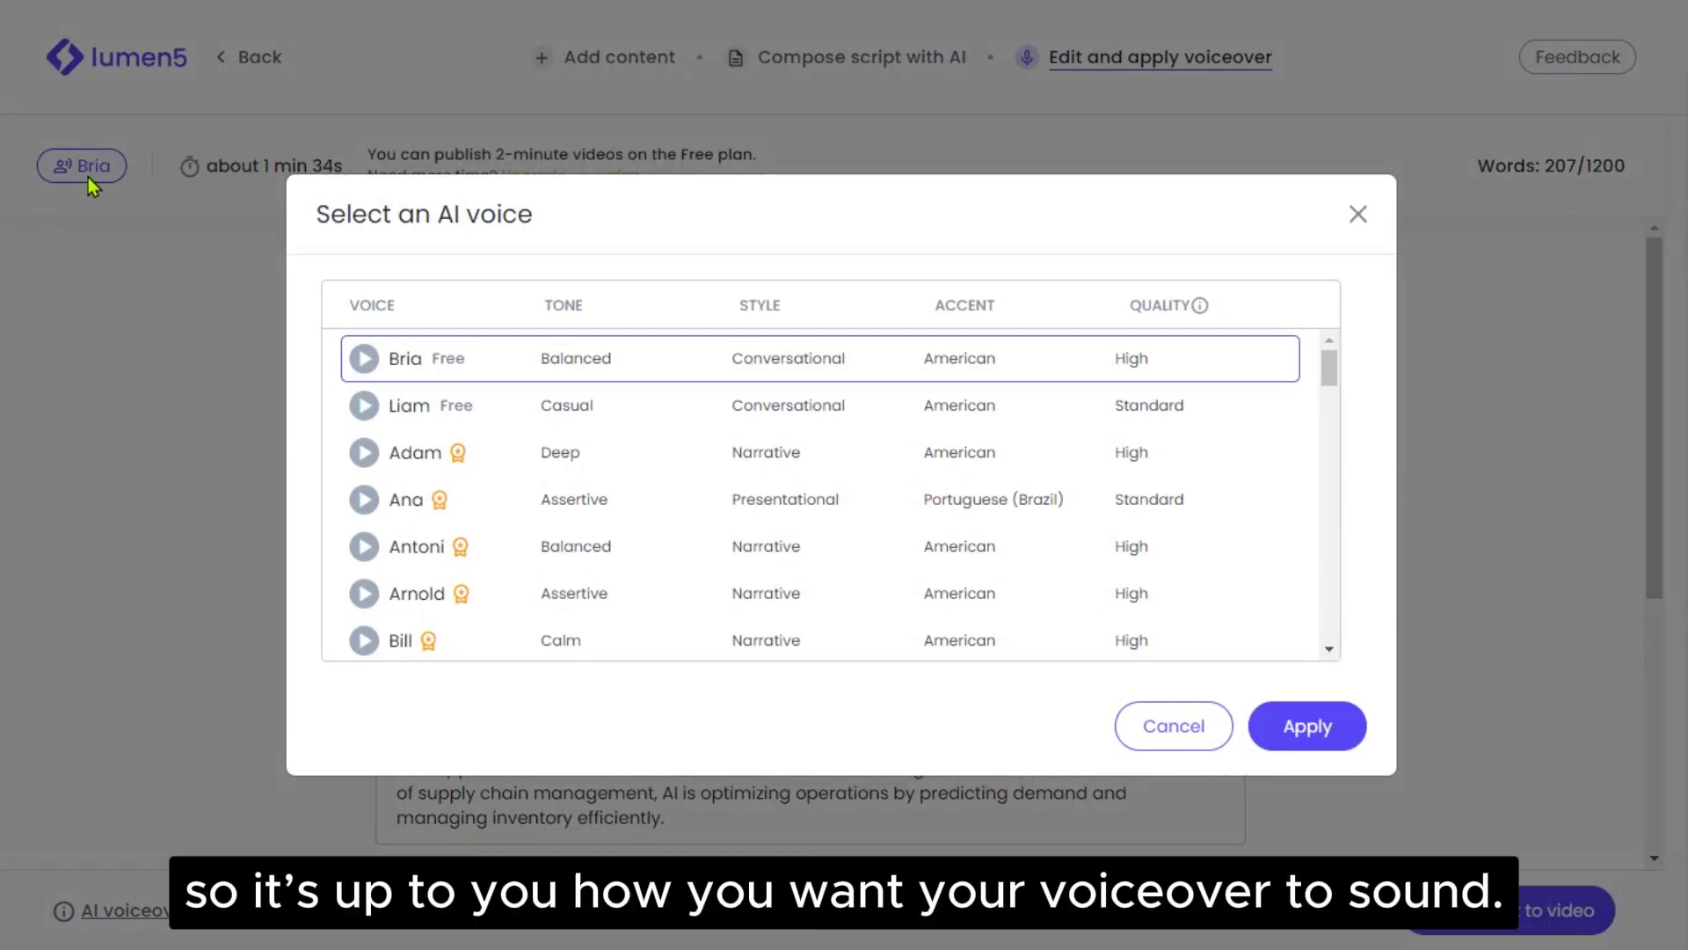
click(364, 362)
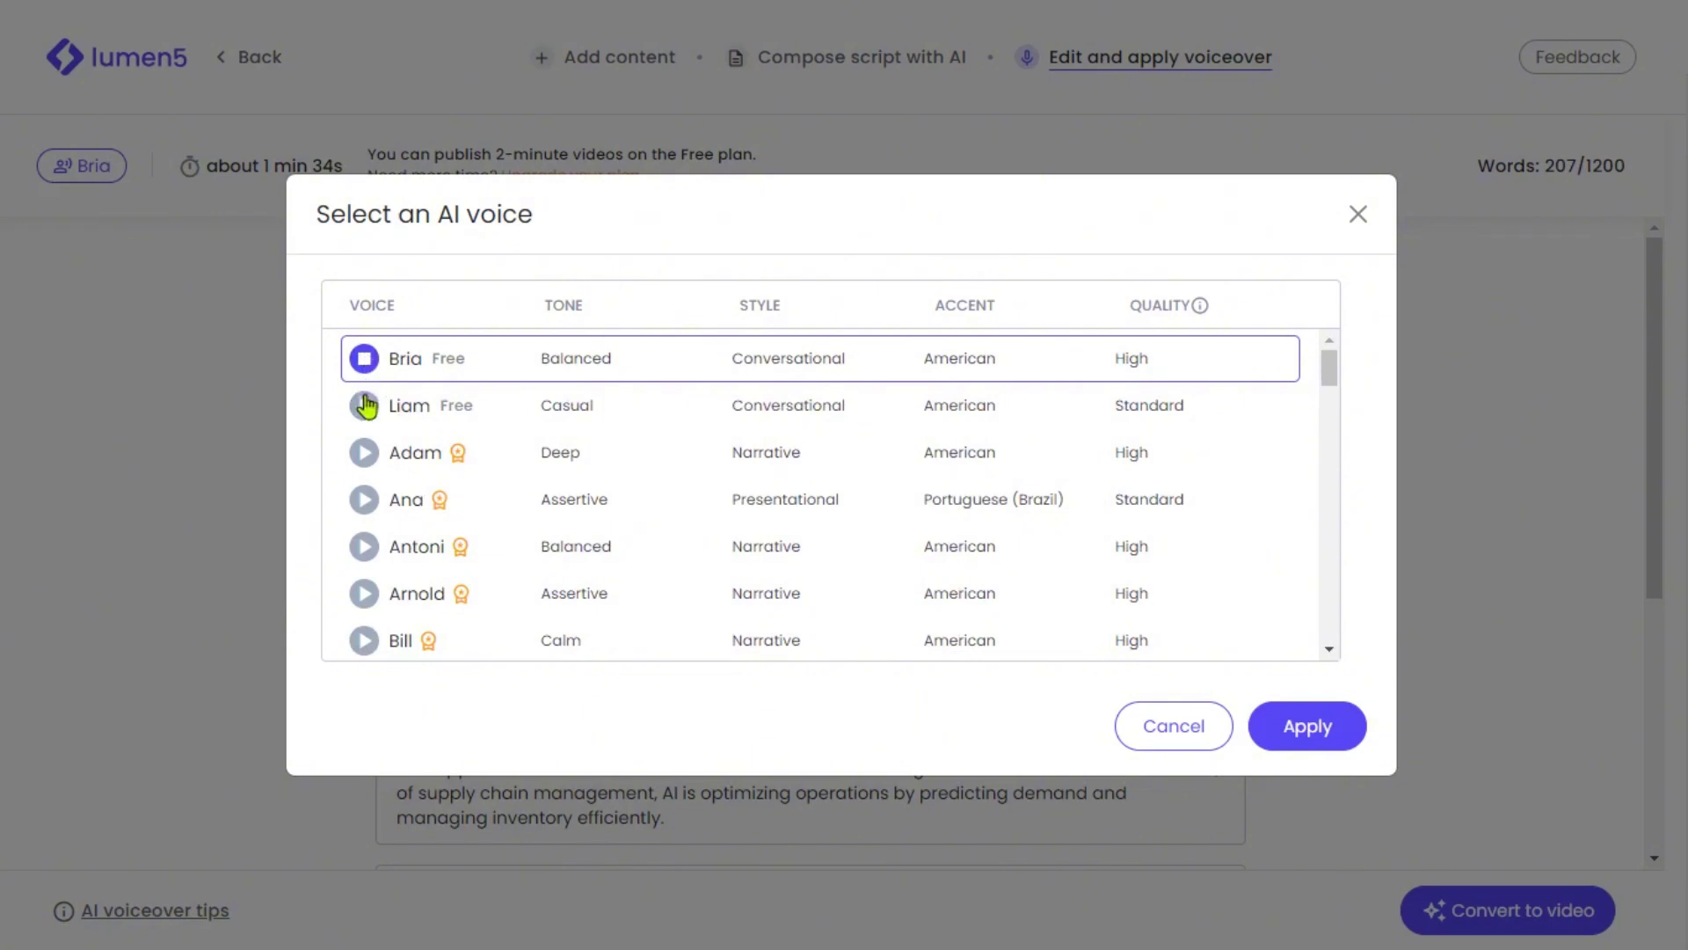
click(366, 406)
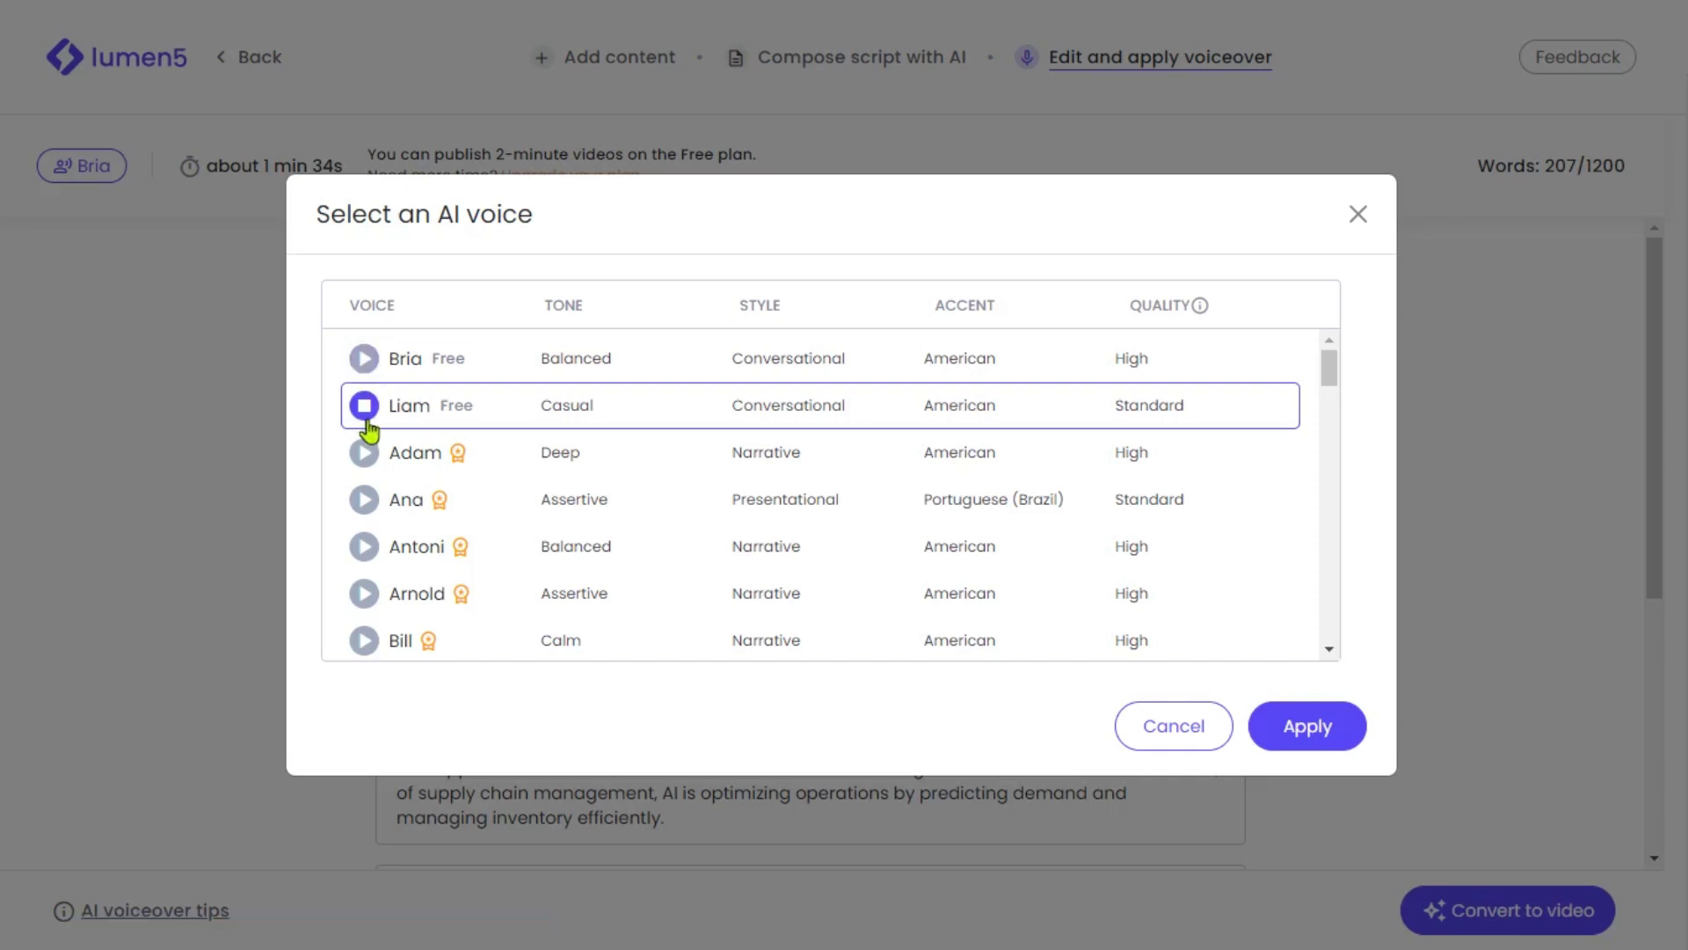
scroll(364, 459, down, 6)
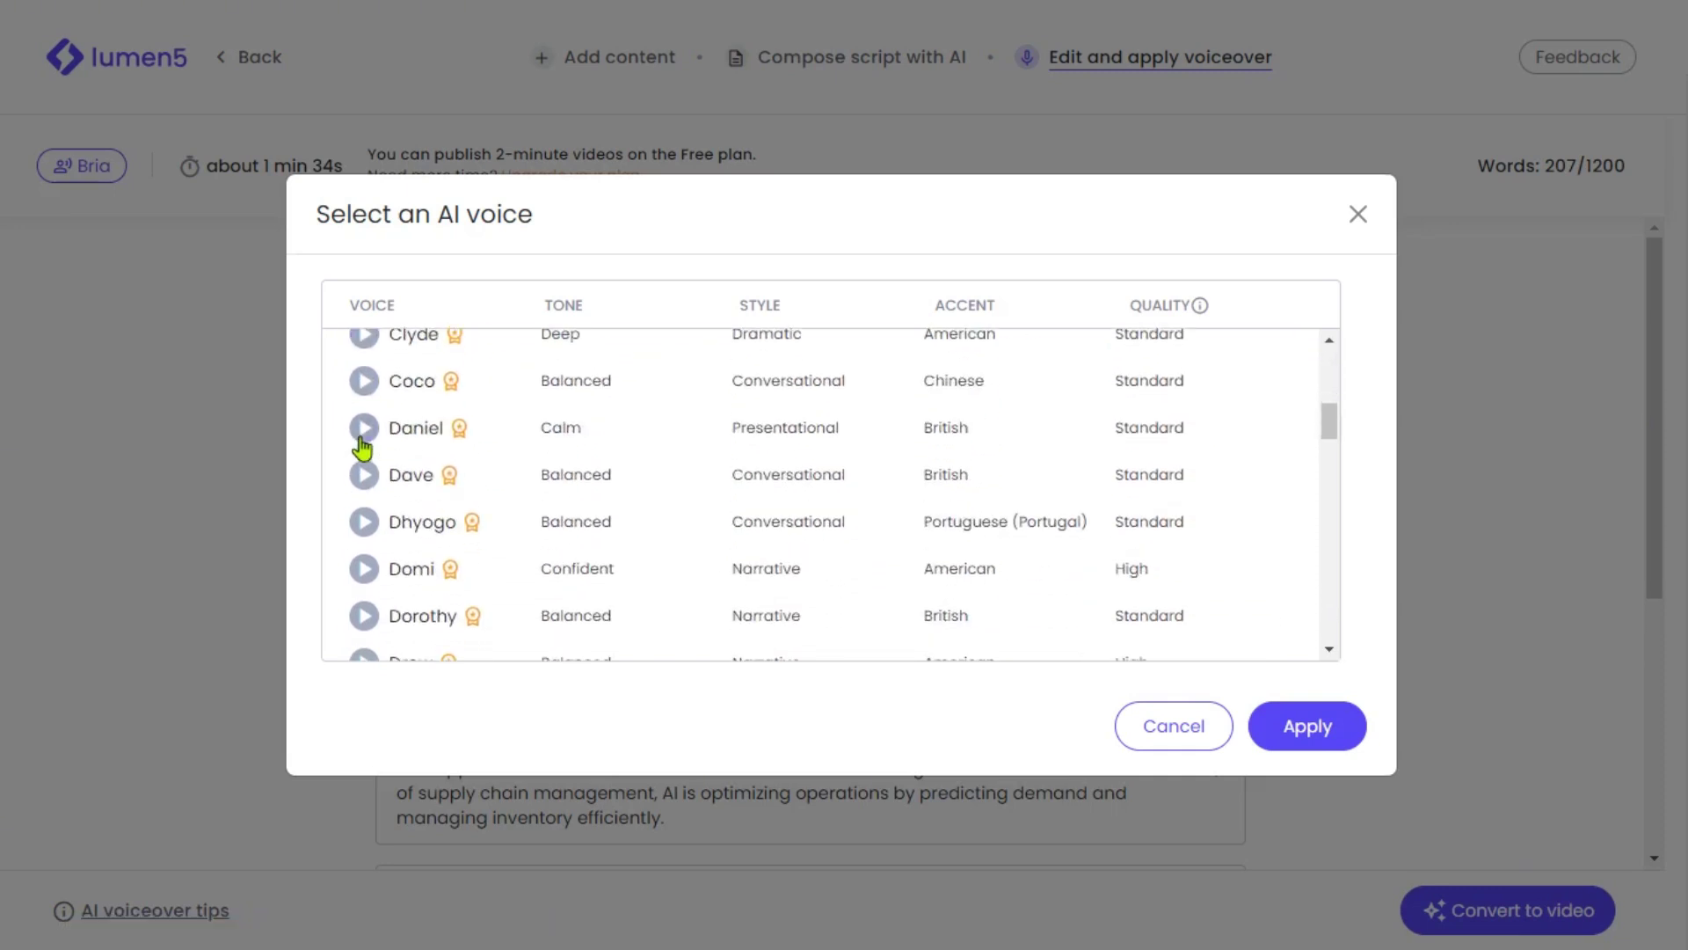
scroll(364, 457, up, 3)
click(364, 441)
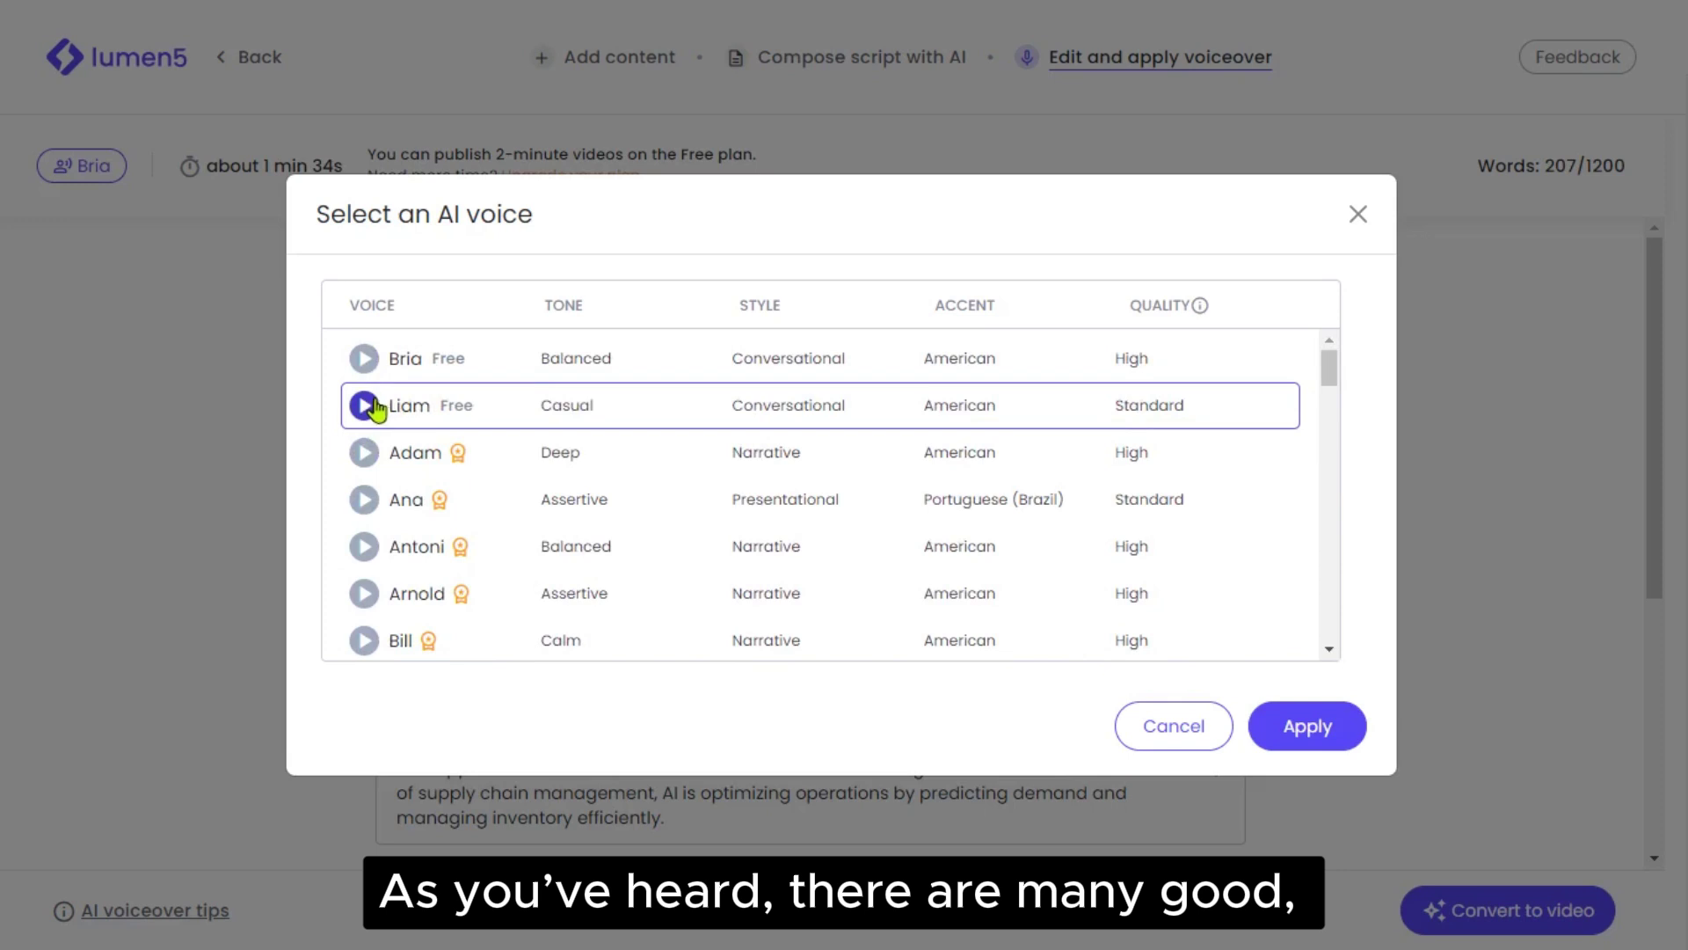
scroll(379, 422, down, 3)
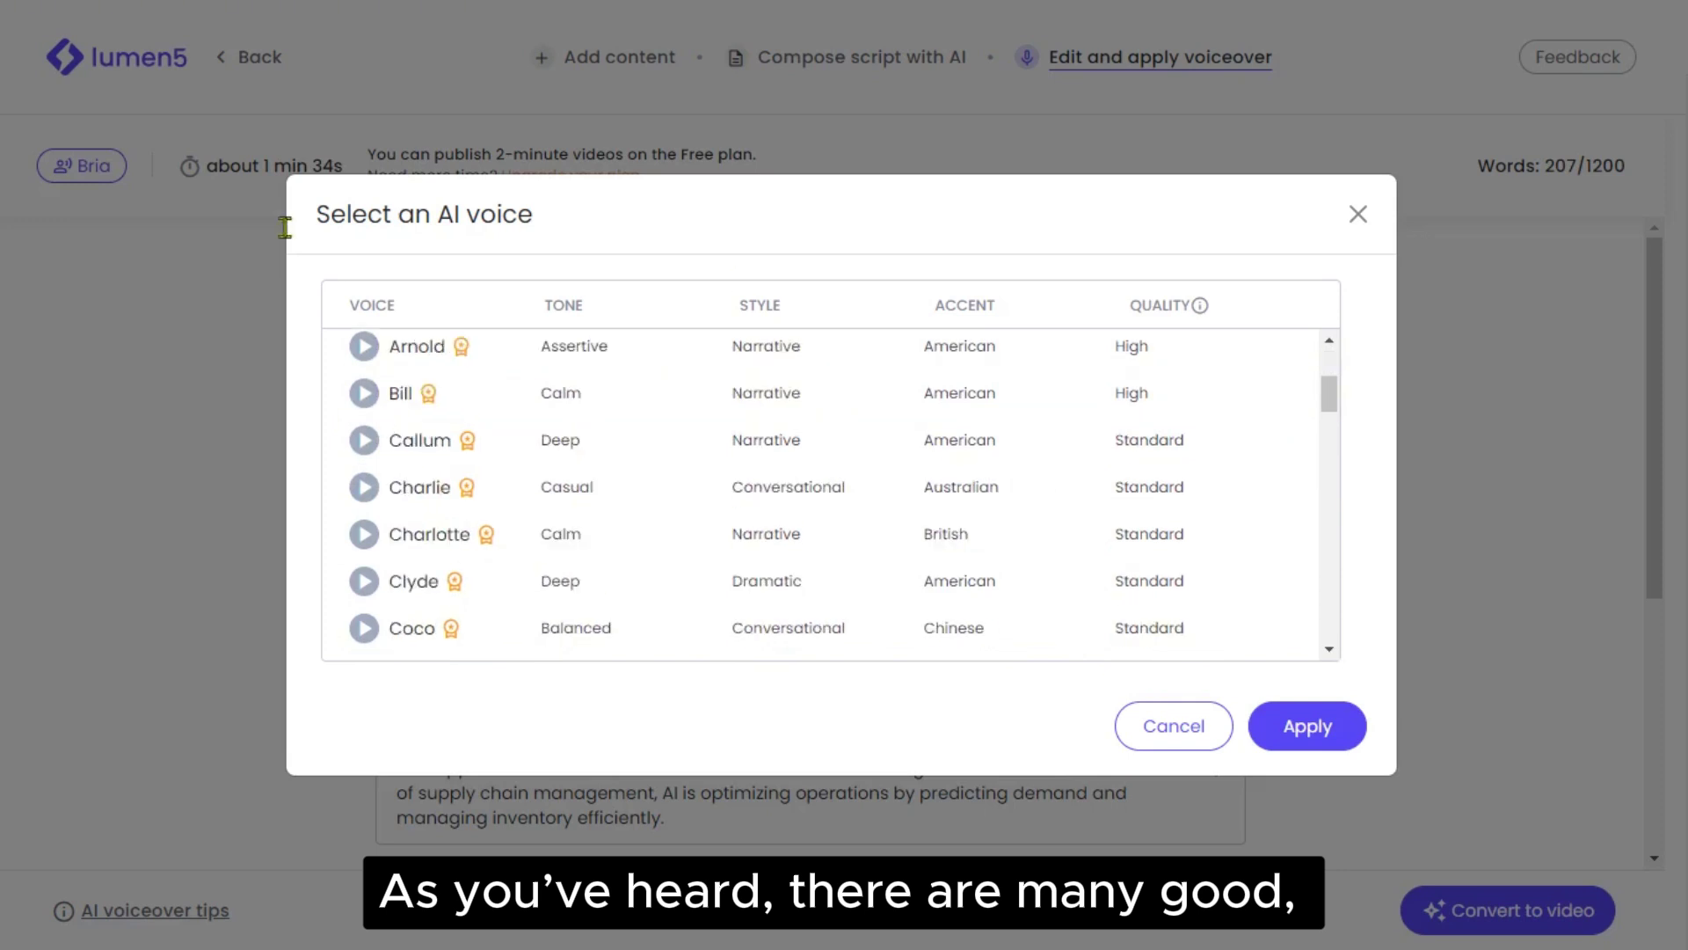
click(364, 442)
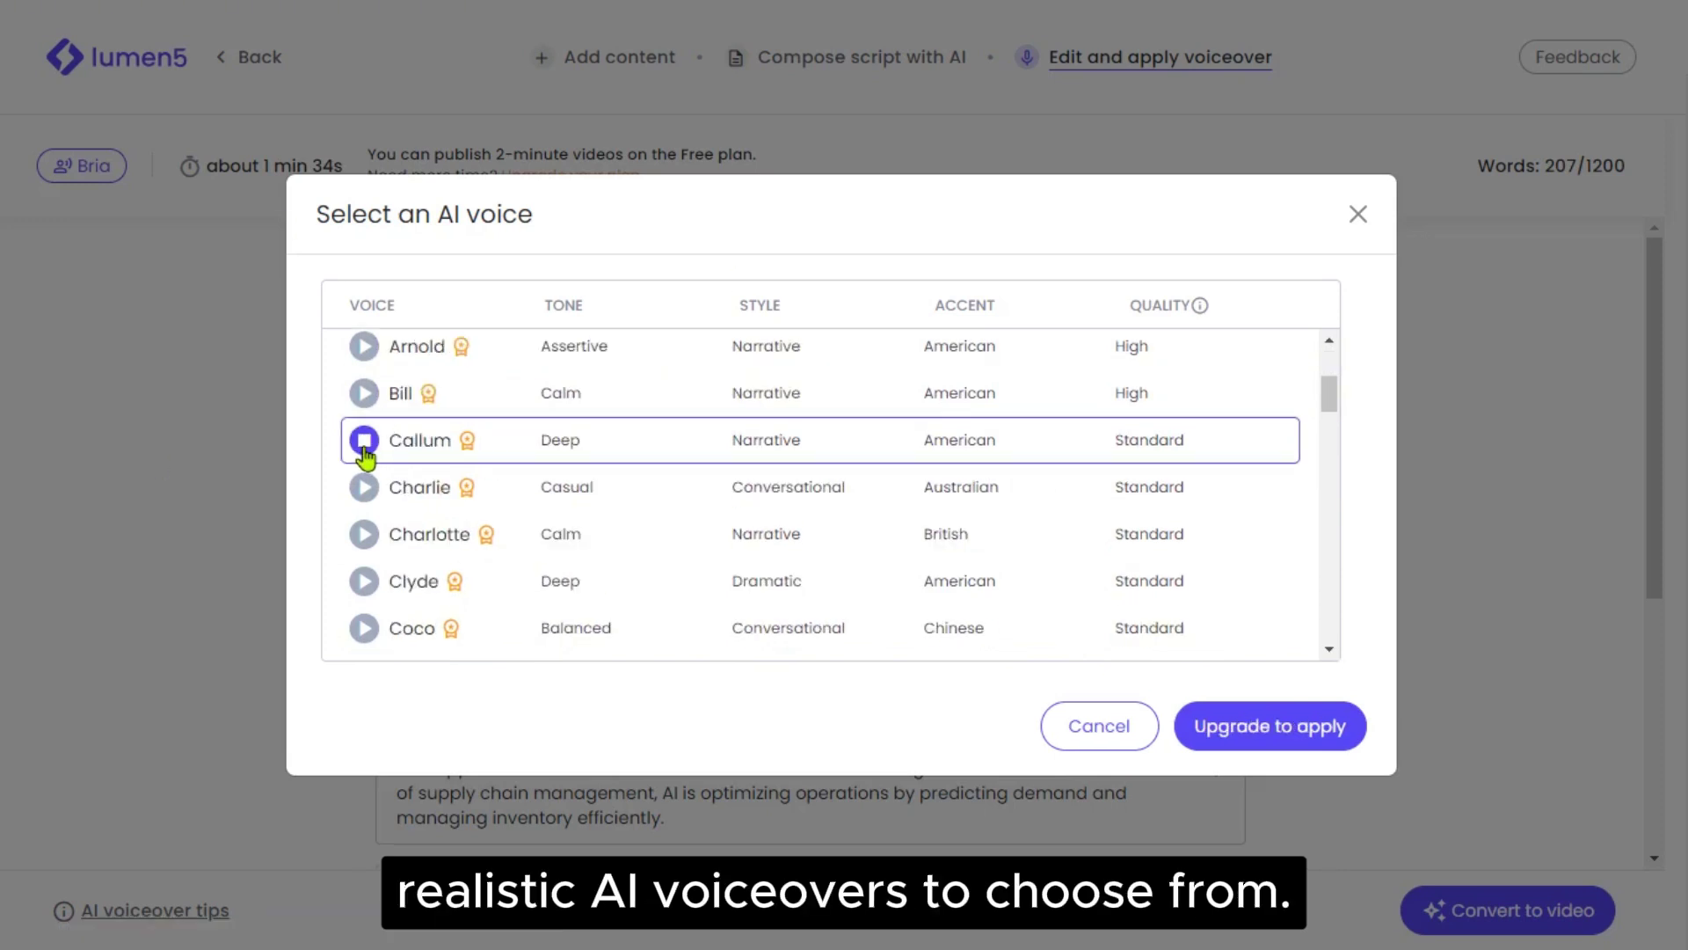
Preview Charlotte, then apply the free Bria voice as the voiceover.
click(365, 536)
scroll(366, 543, down, 1)
scroll(365, 554, up, 4)
click(362, 361)
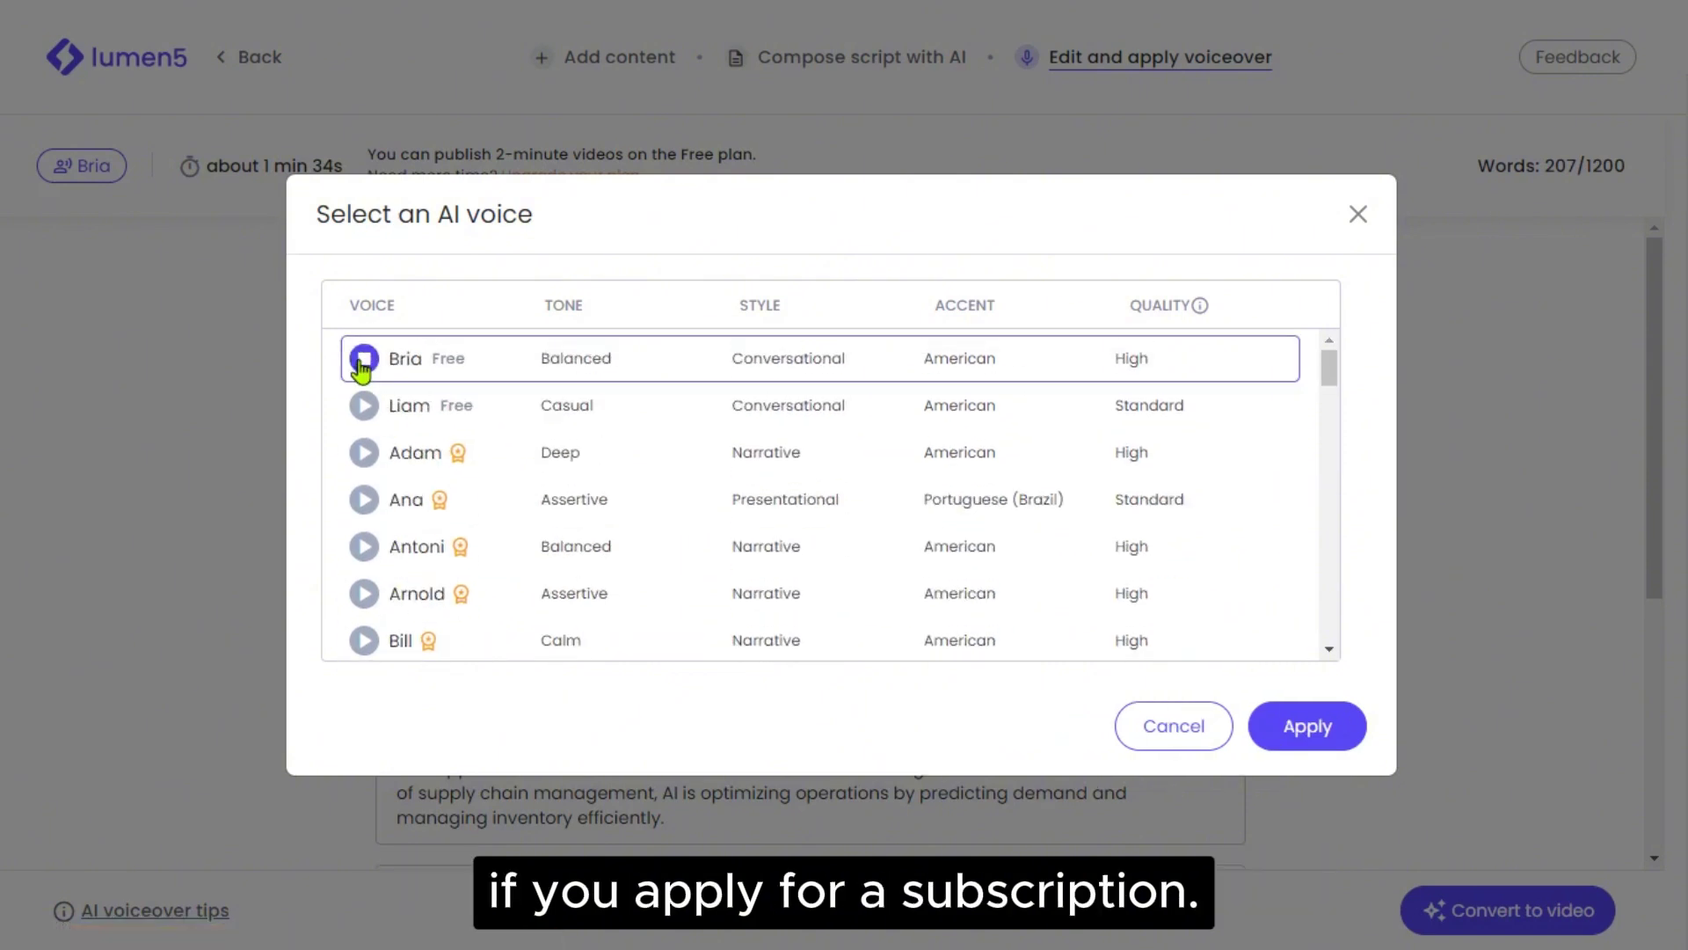
click(1304, 743)
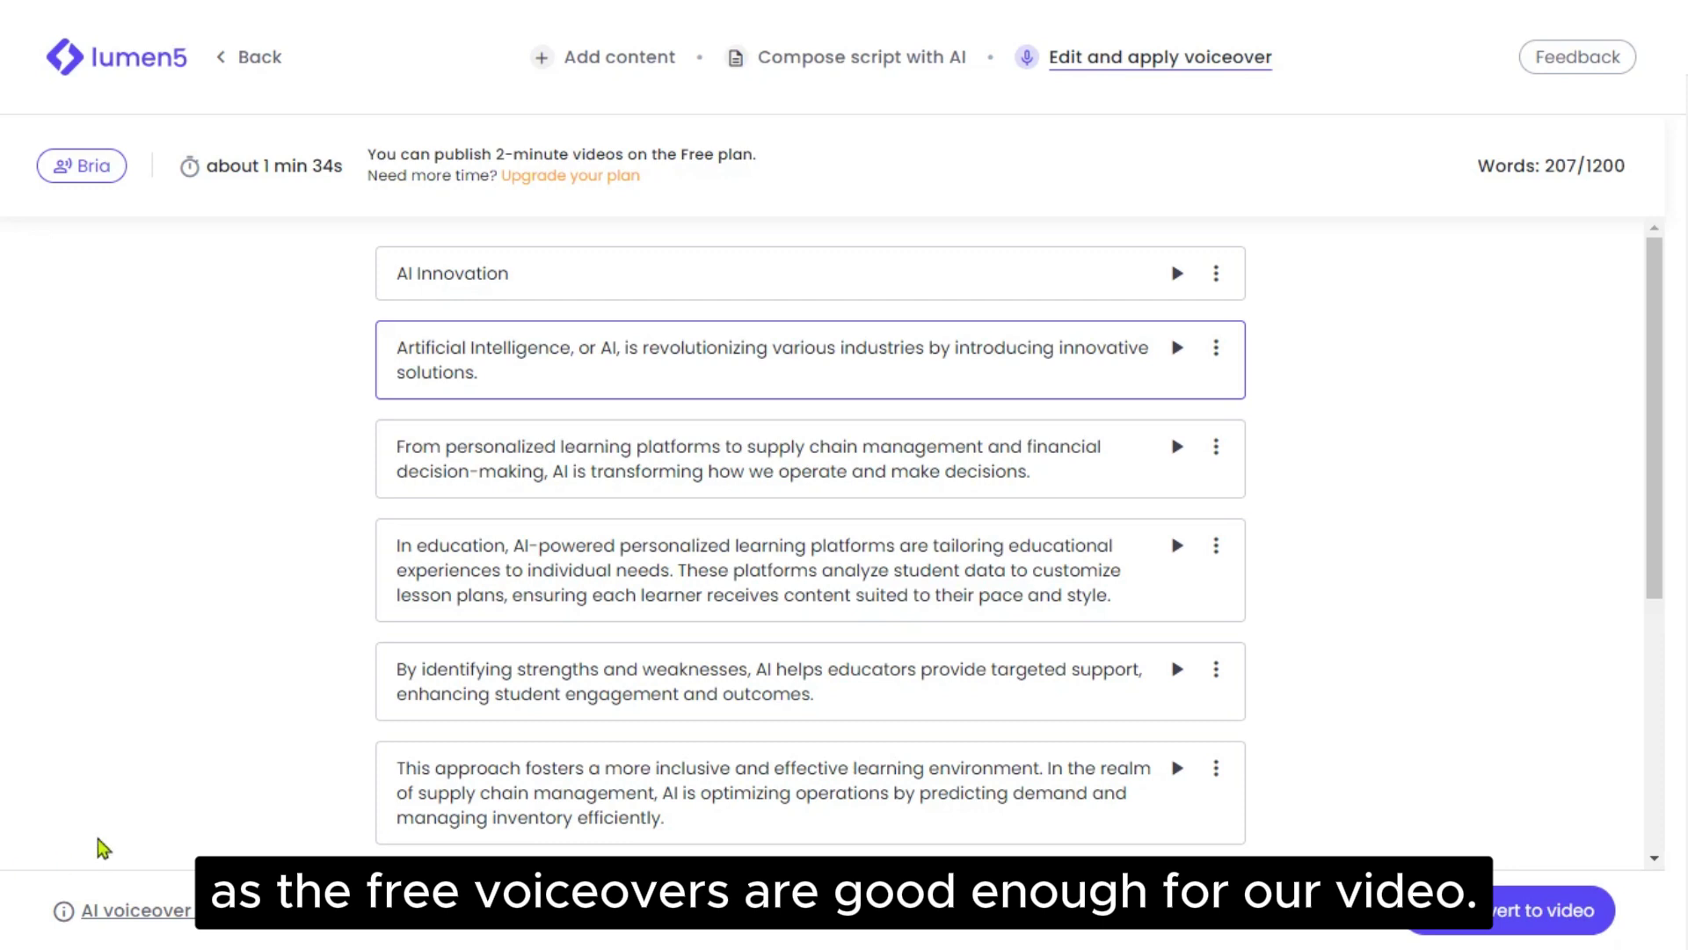
Convert the script into a 01:39 video titled Transforming Industries with AI.
scroll(1494, 888, down, 3)
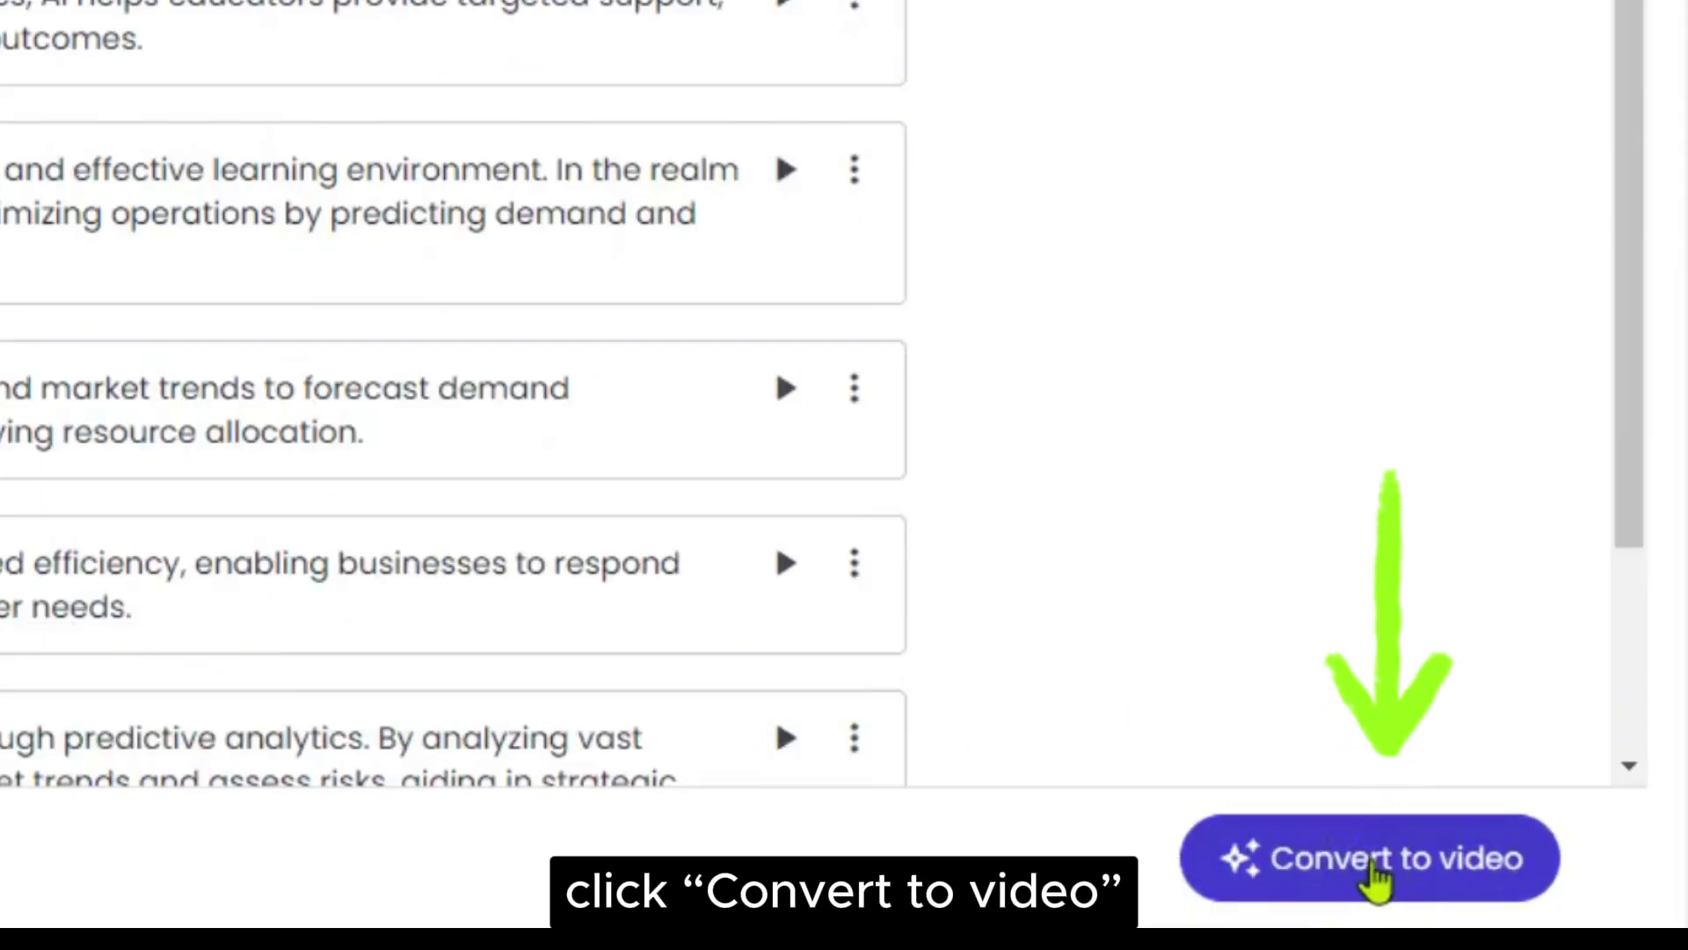
click(1394, 884)
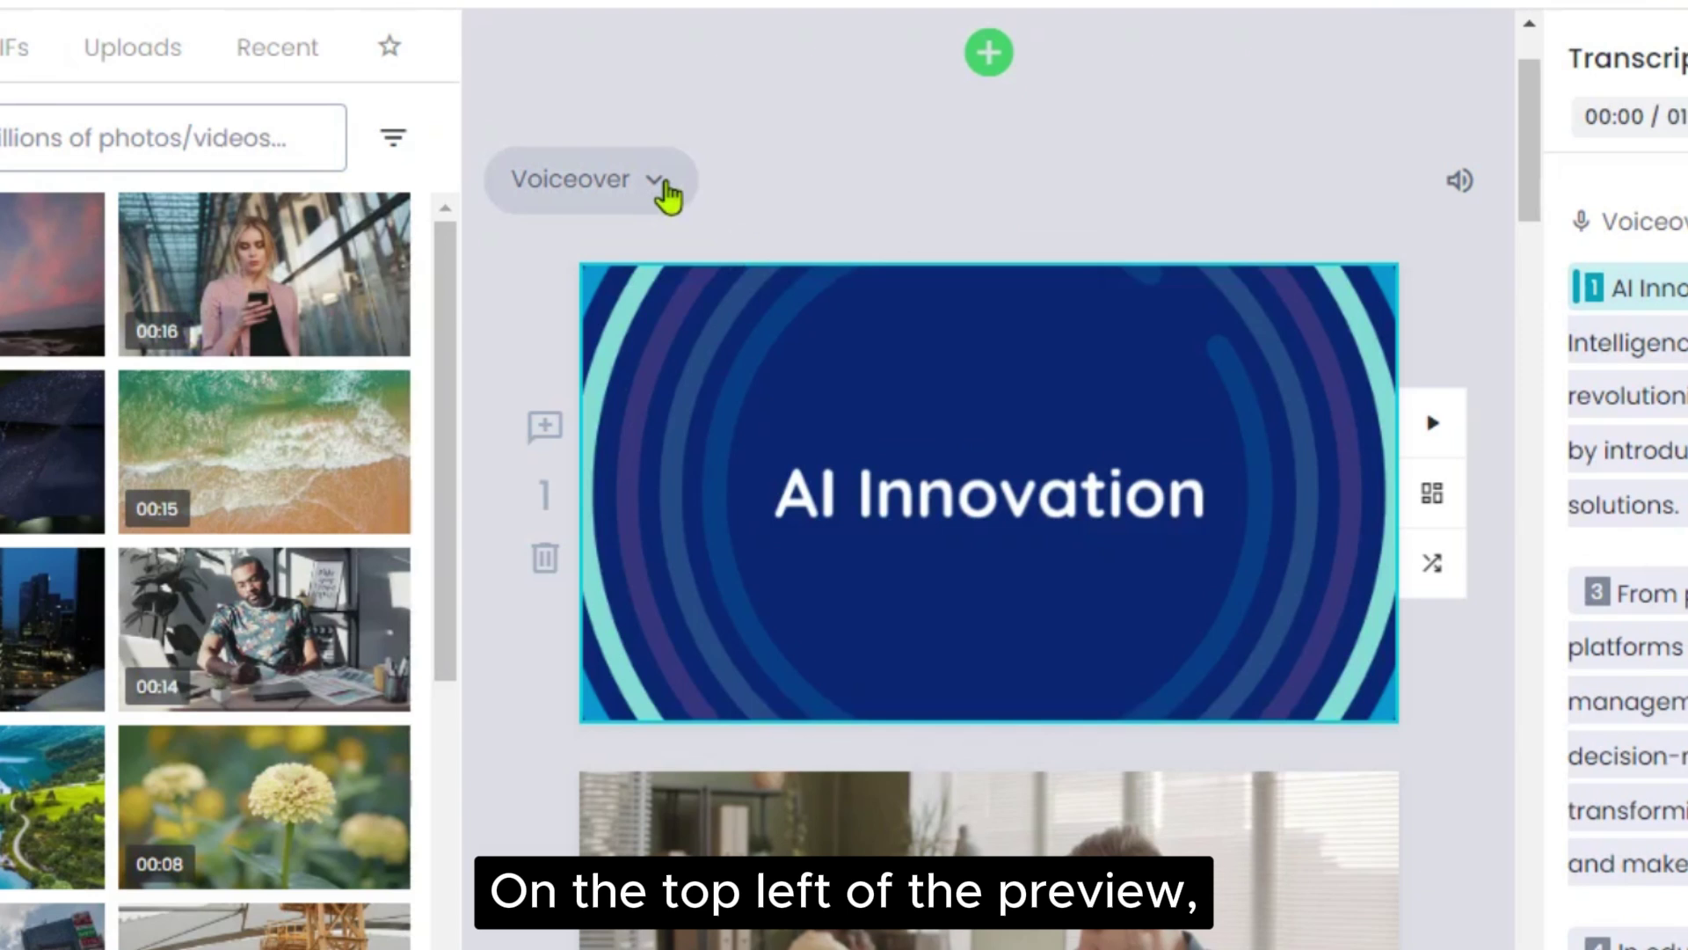
Check the opening scene's move, duplicate and delete options without changing anything.
click(666, 192)
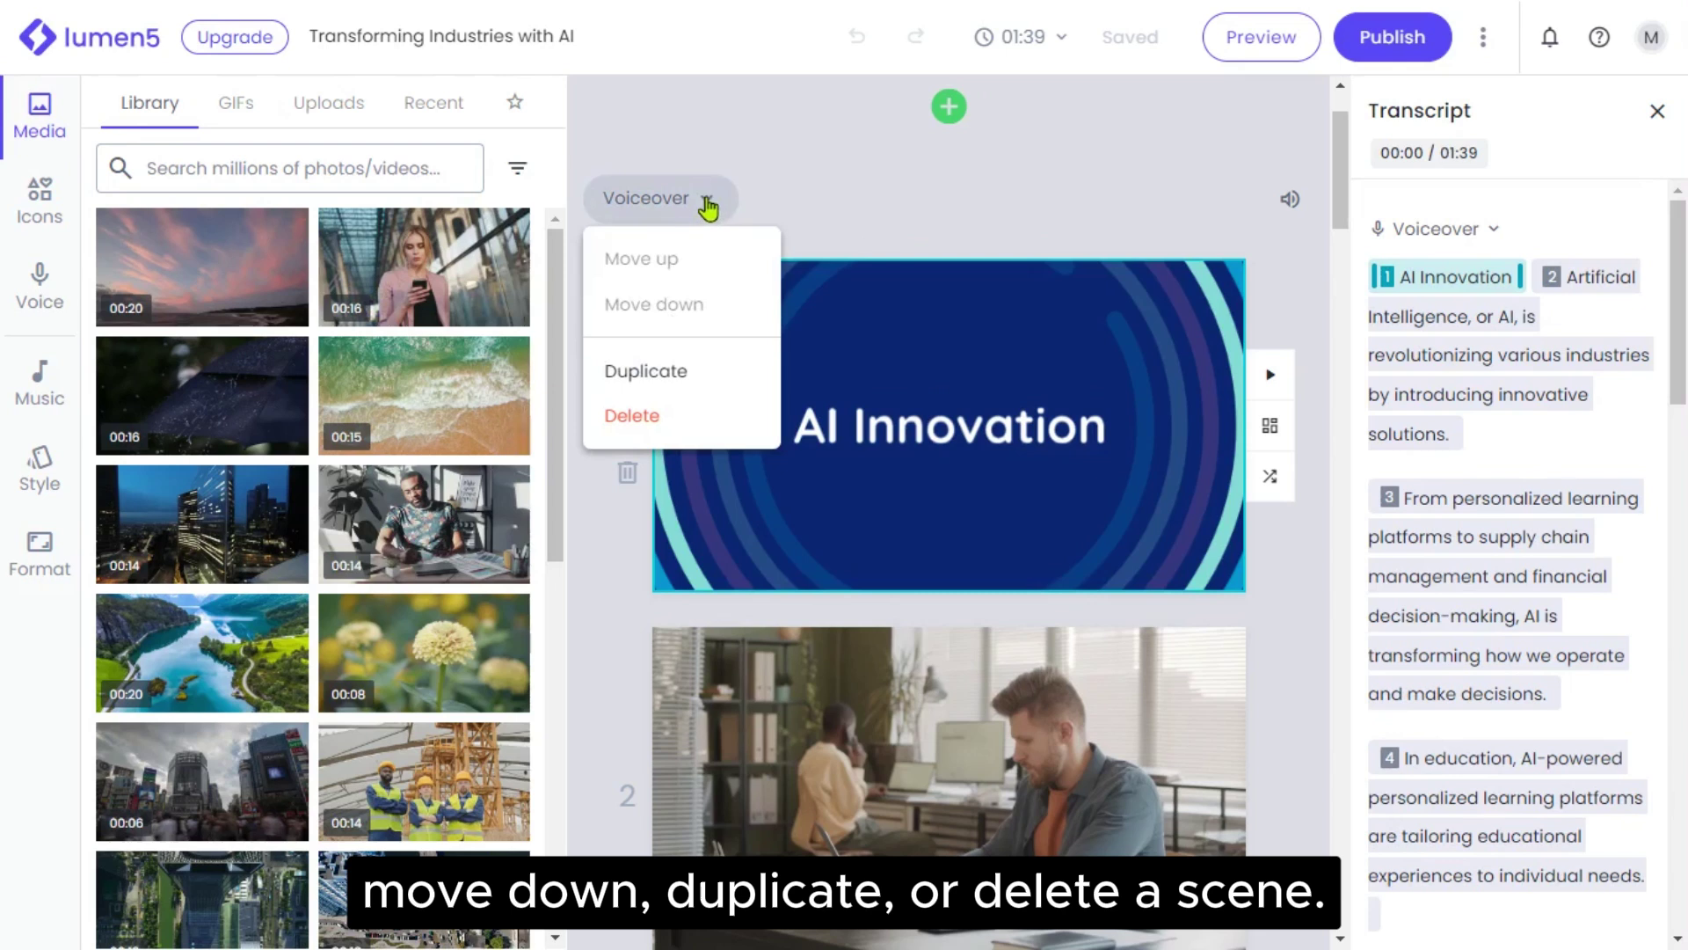
click(635, 201)
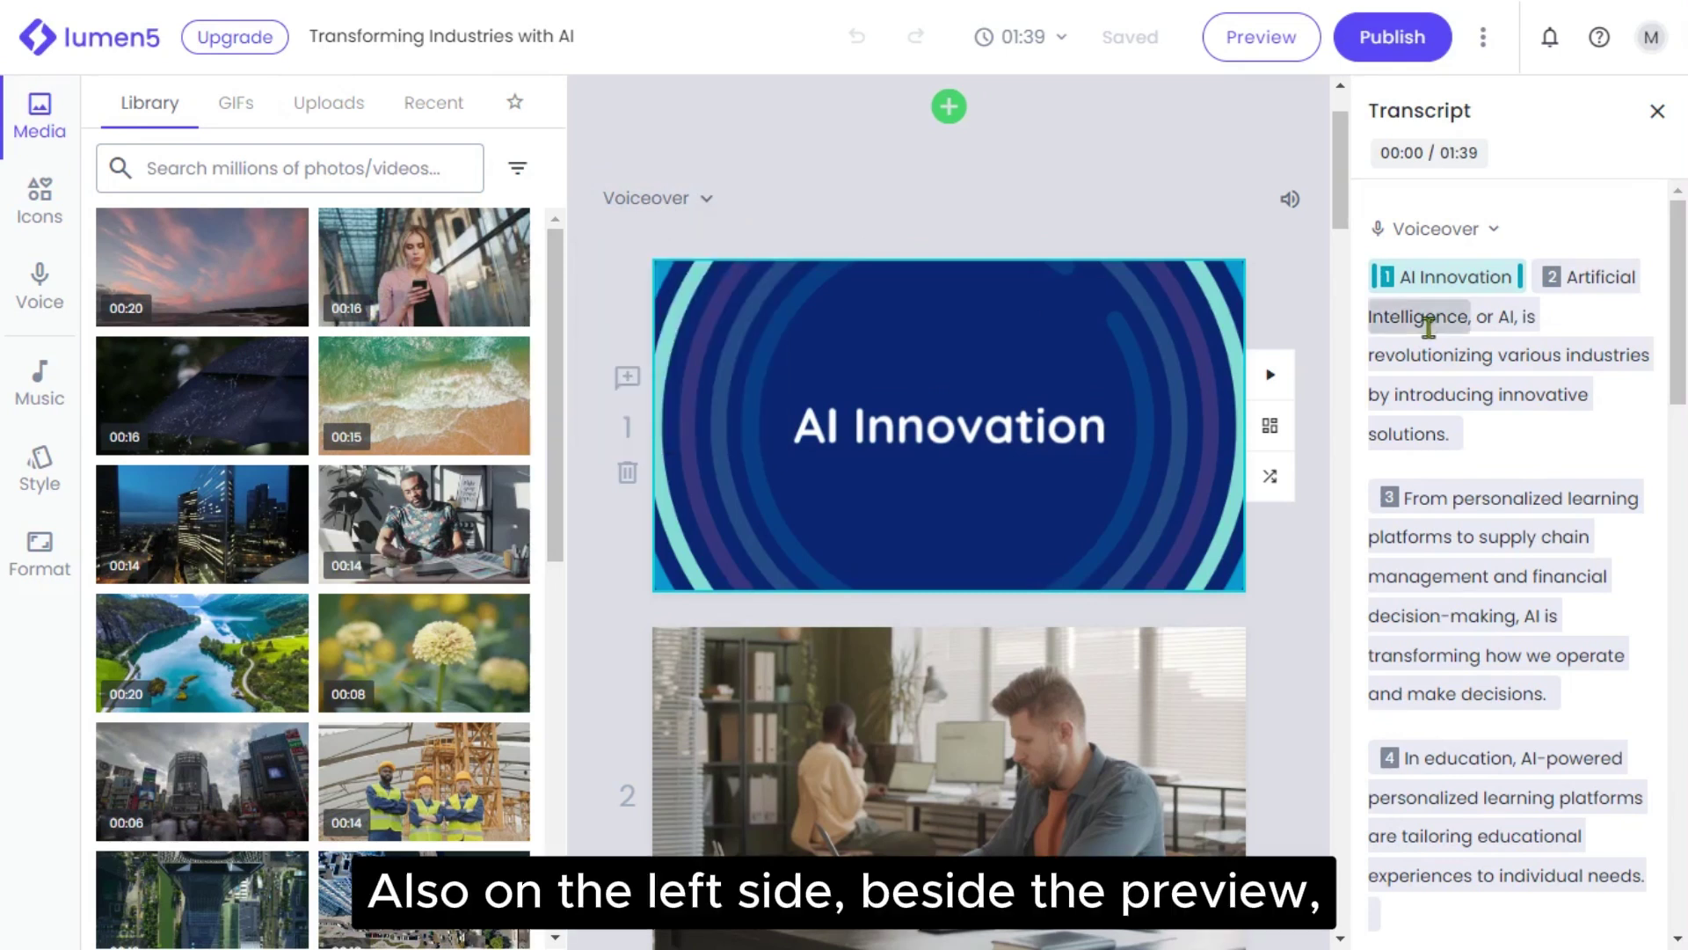
scroll(622, 440, down, 5)
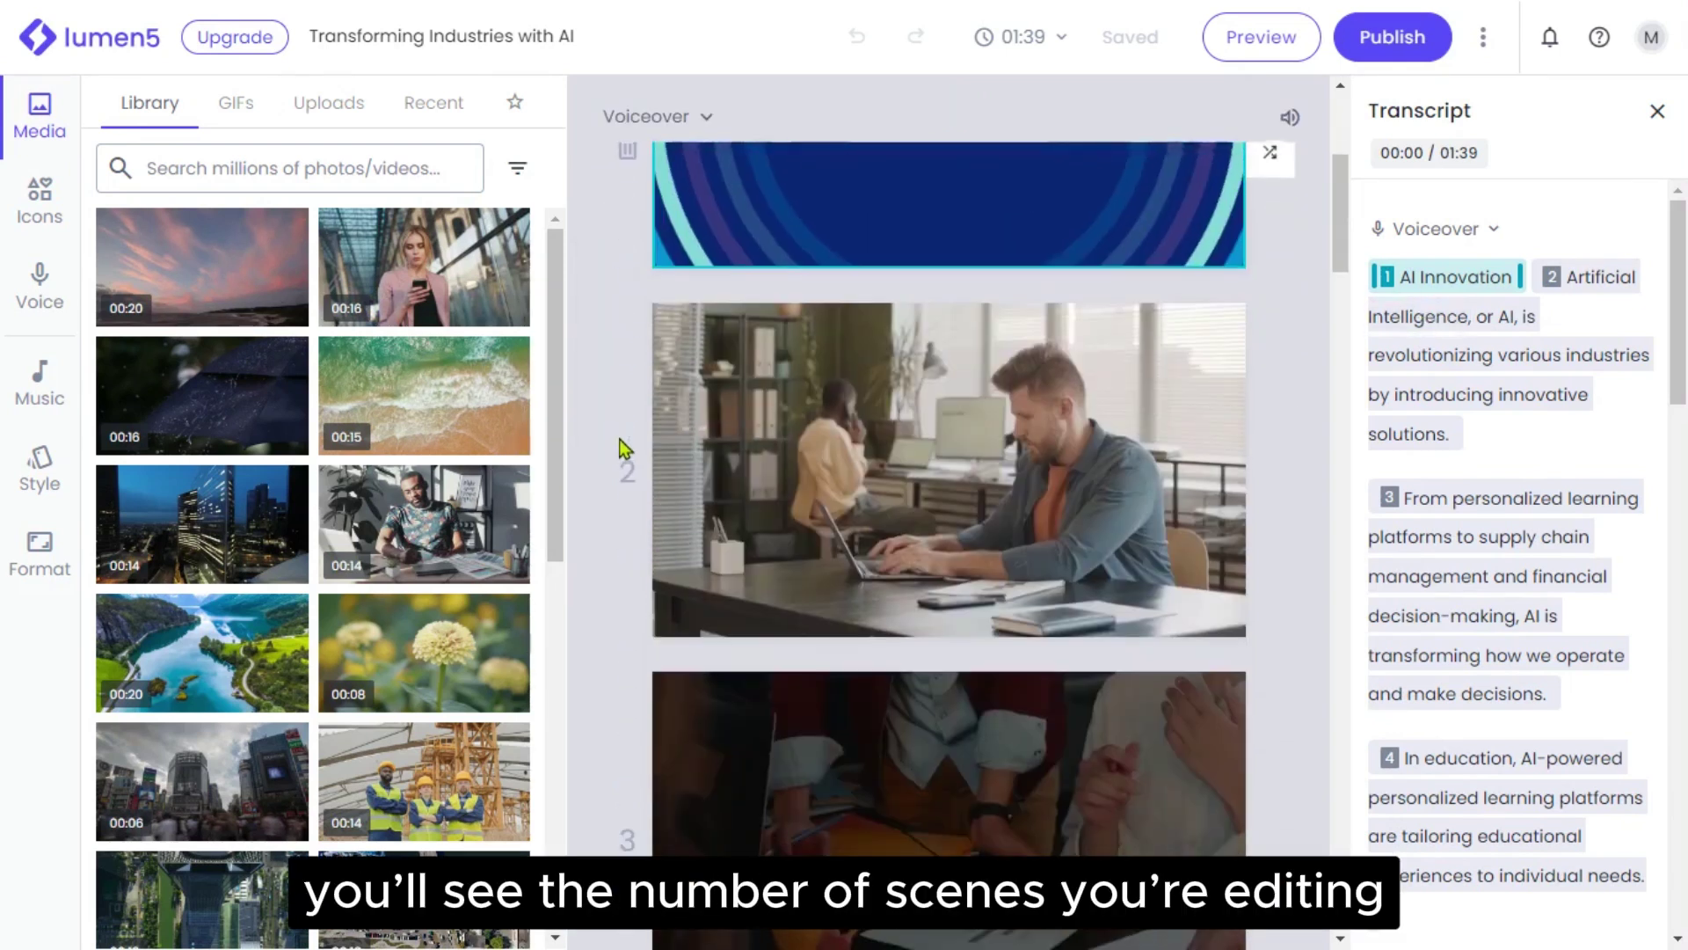
scroll(646, 541, up, 5)
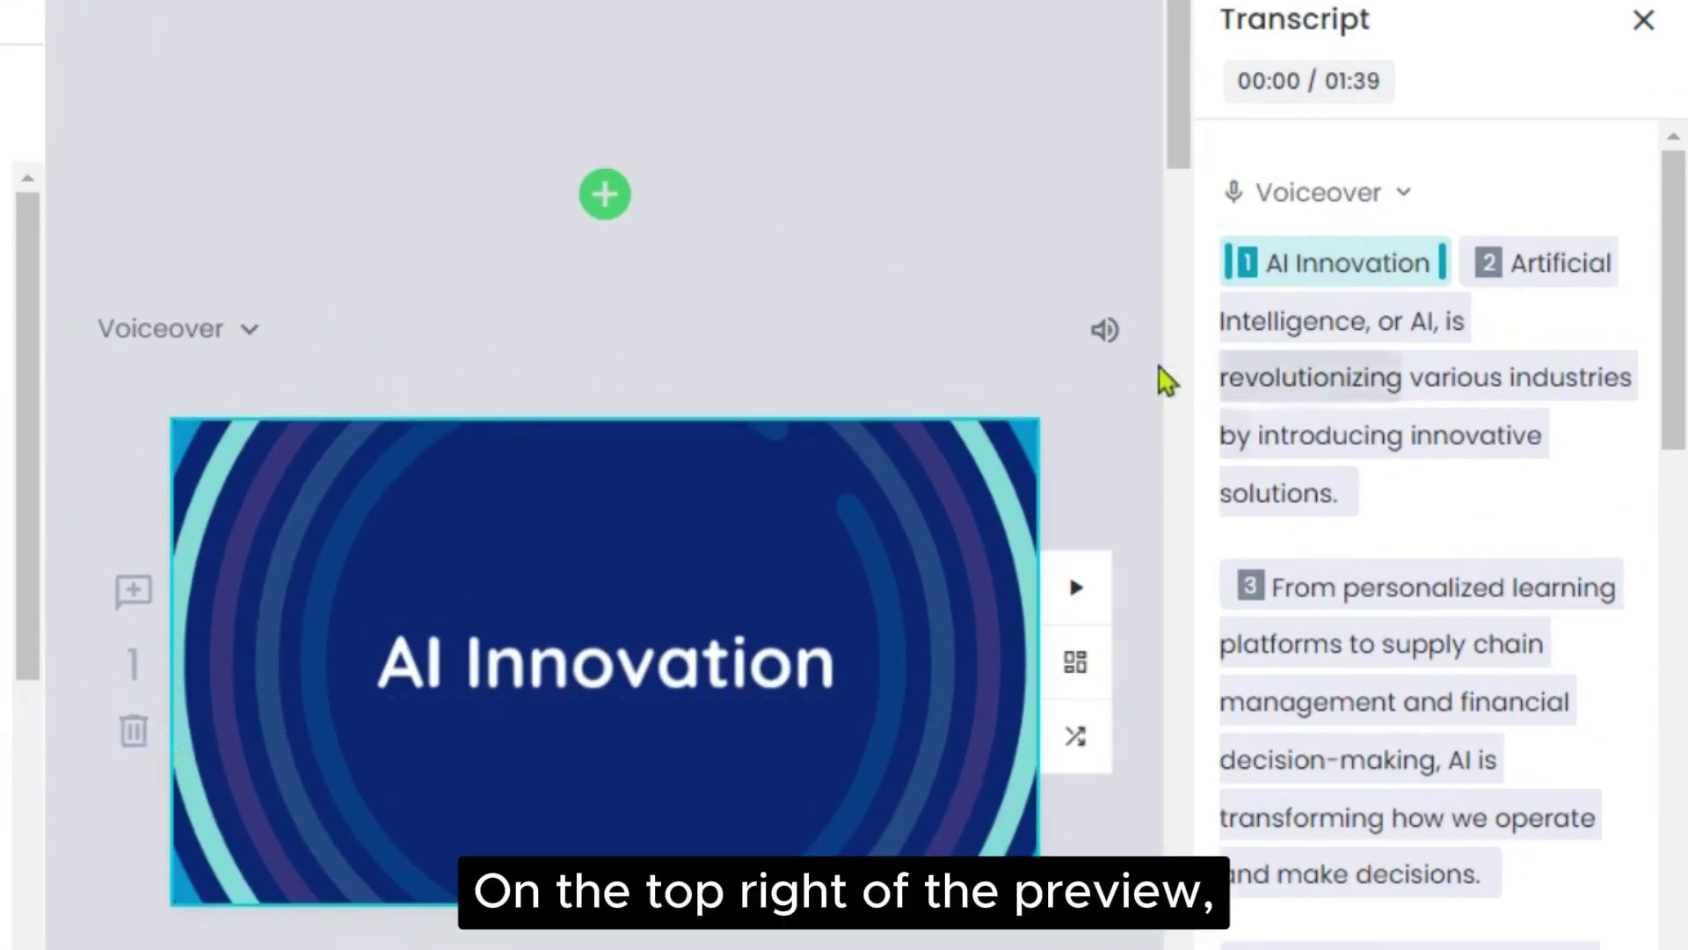
Raise the background music volume slightly in the audio controls.
click(1101, 363)
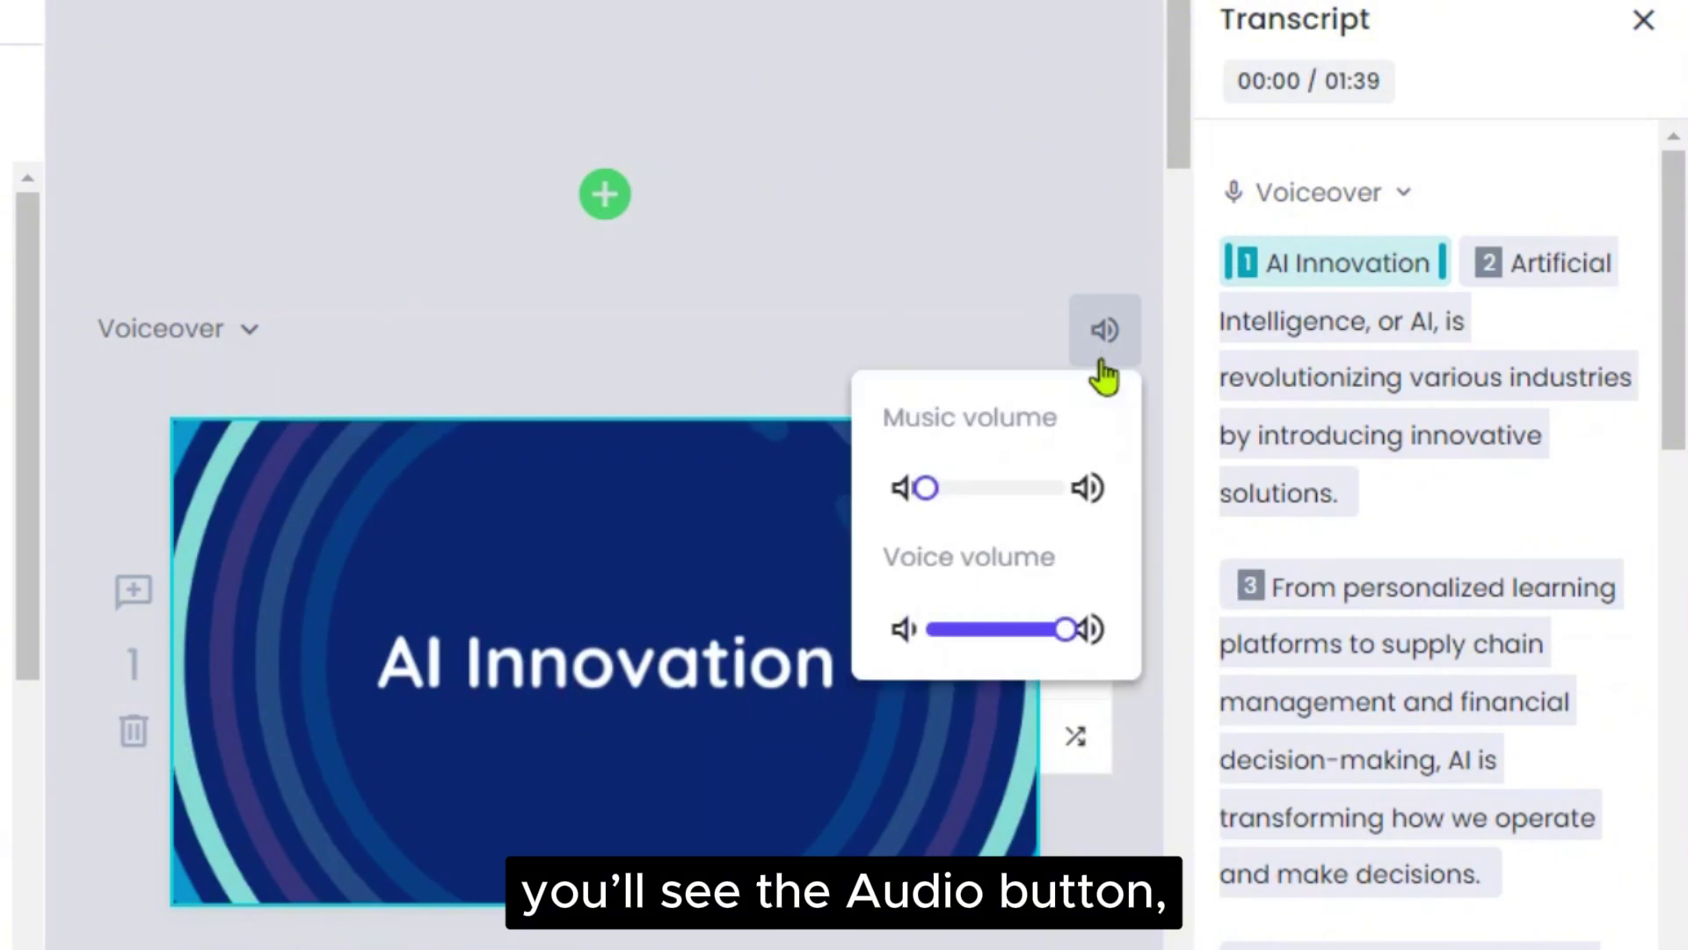
drag(926, 488, 970, 490)
click(1106, 336)
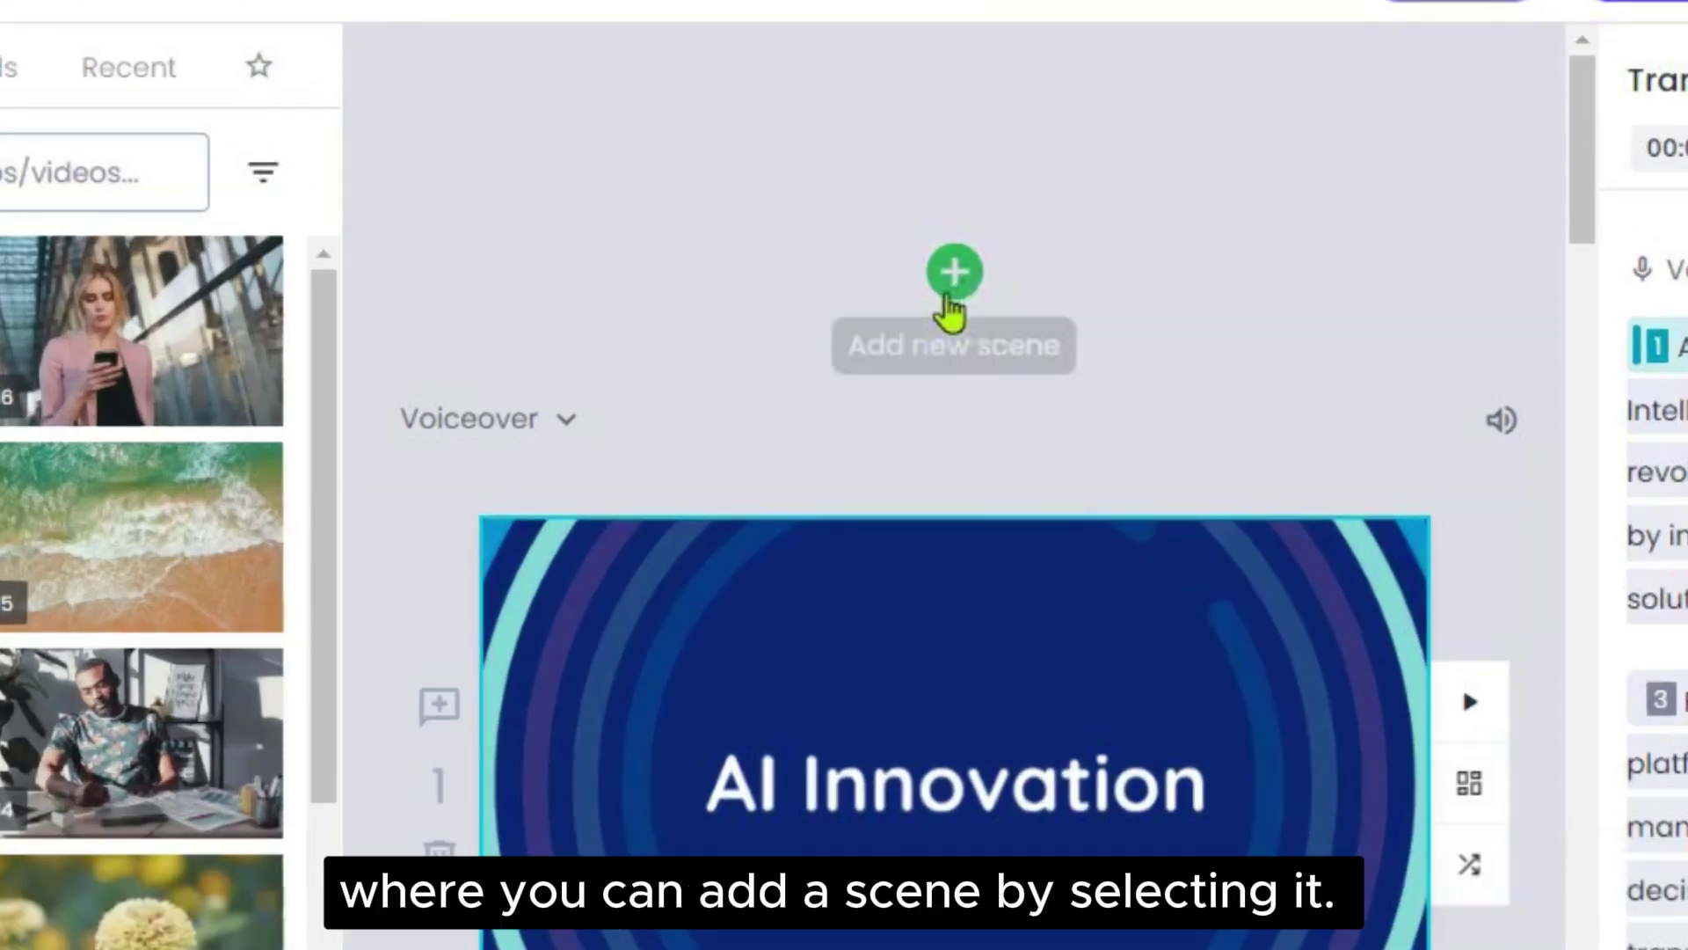
scroll(1408, 910, down, 5)
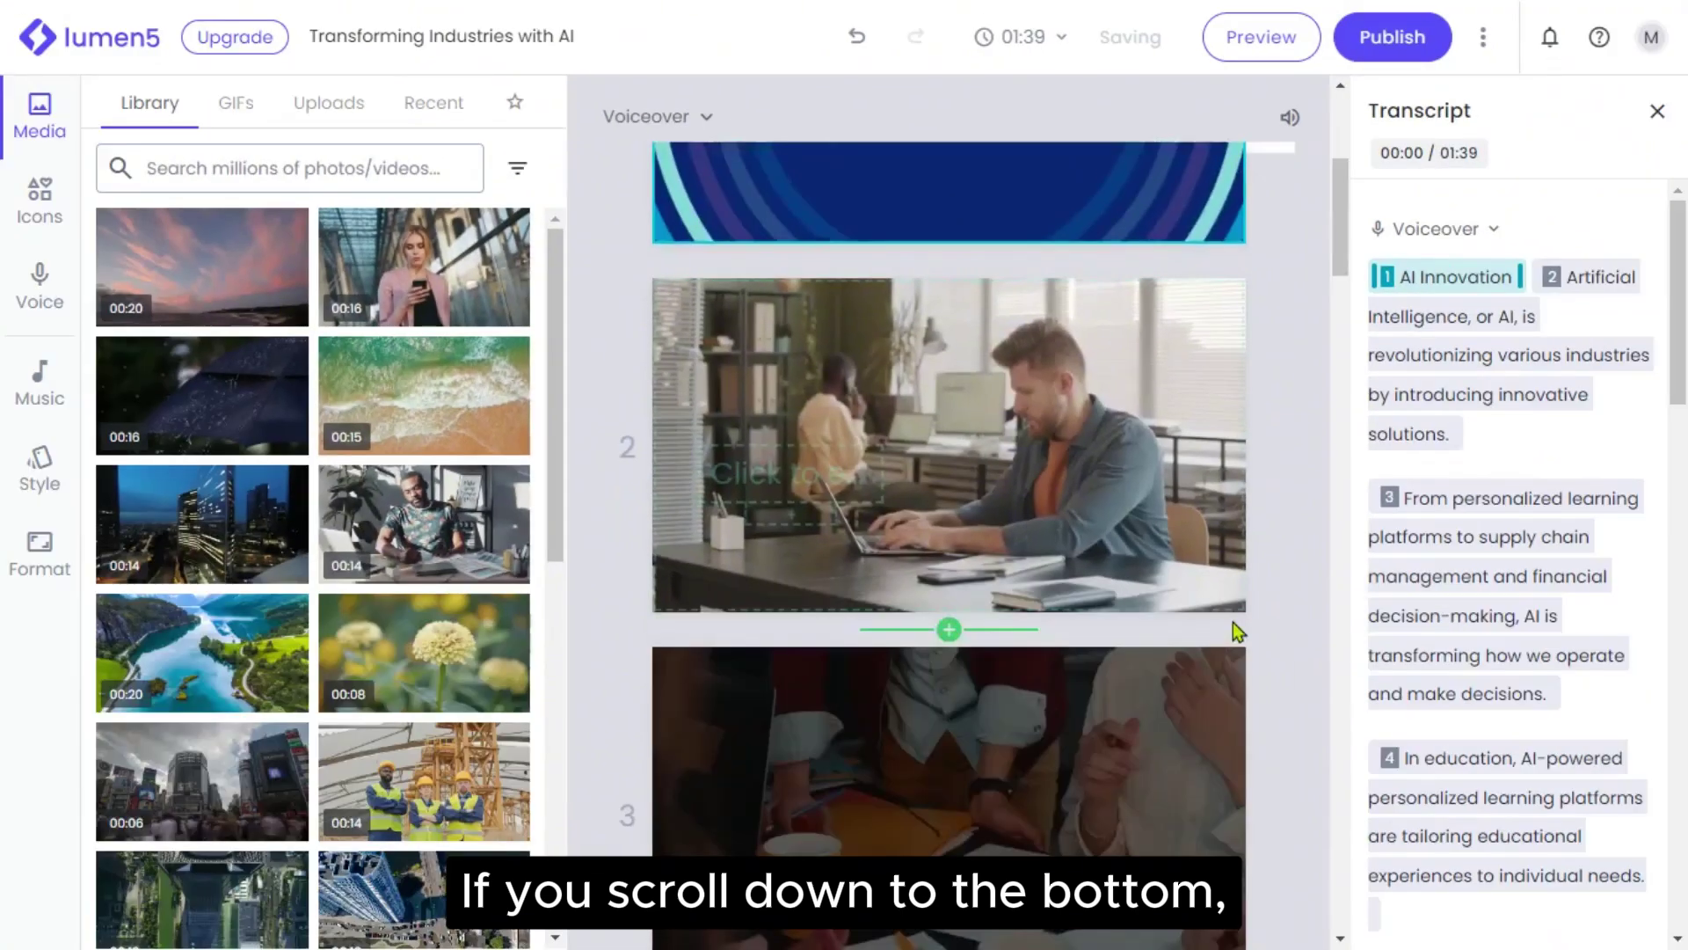
click(1339, 820)
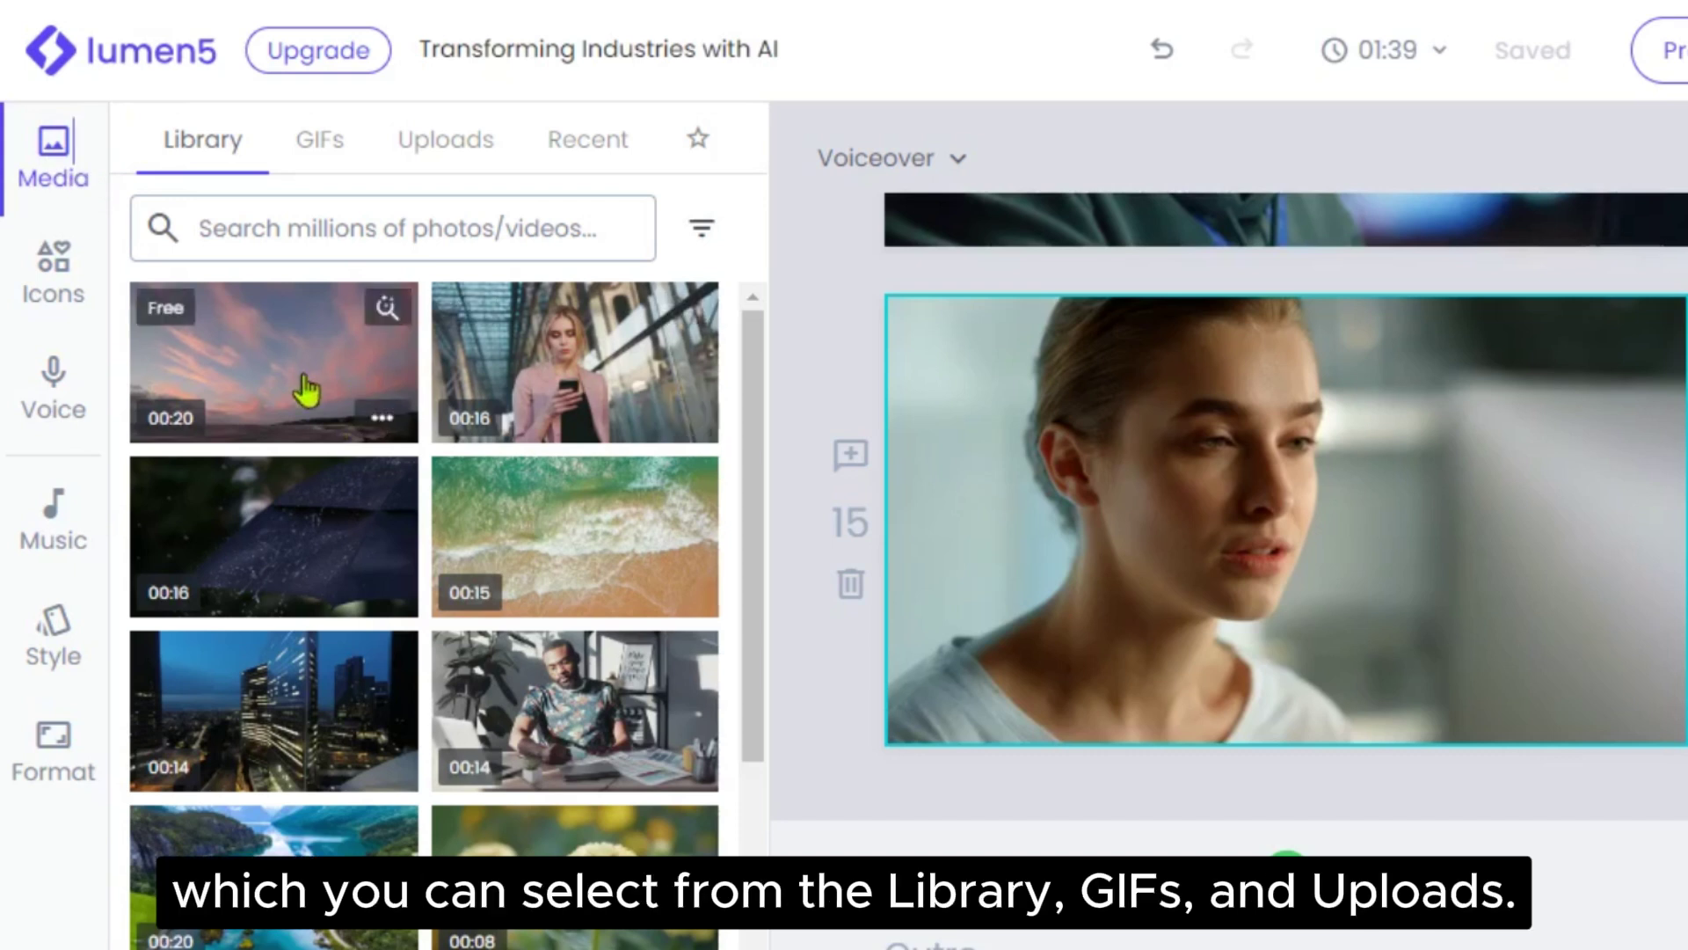
scroll(422, 514, down, 10)
scroll(431, 523, down, 5)
scroll(332, 448, up, 8)
scroll(332, 449, up, 3)
scroll(352, 527, down, 3)
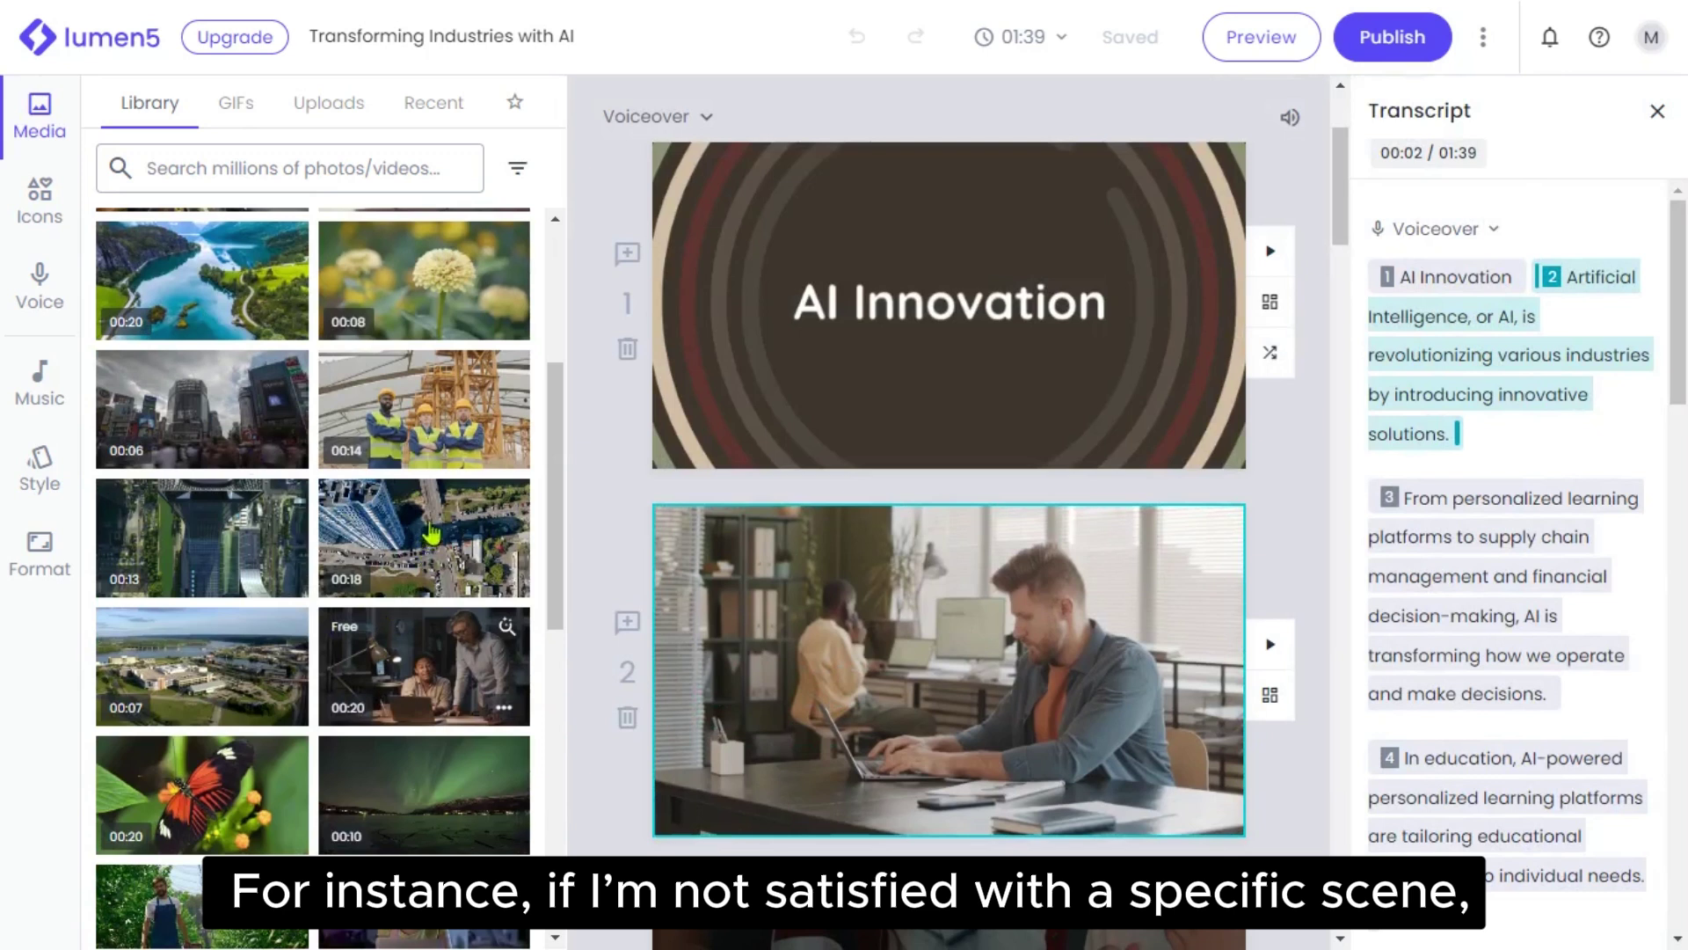
scroll(381, 644, down, 3)
Replace scene 4's footage with a stock office-desk clip and view uploaded media.
drag(413, 420, 980, 637)
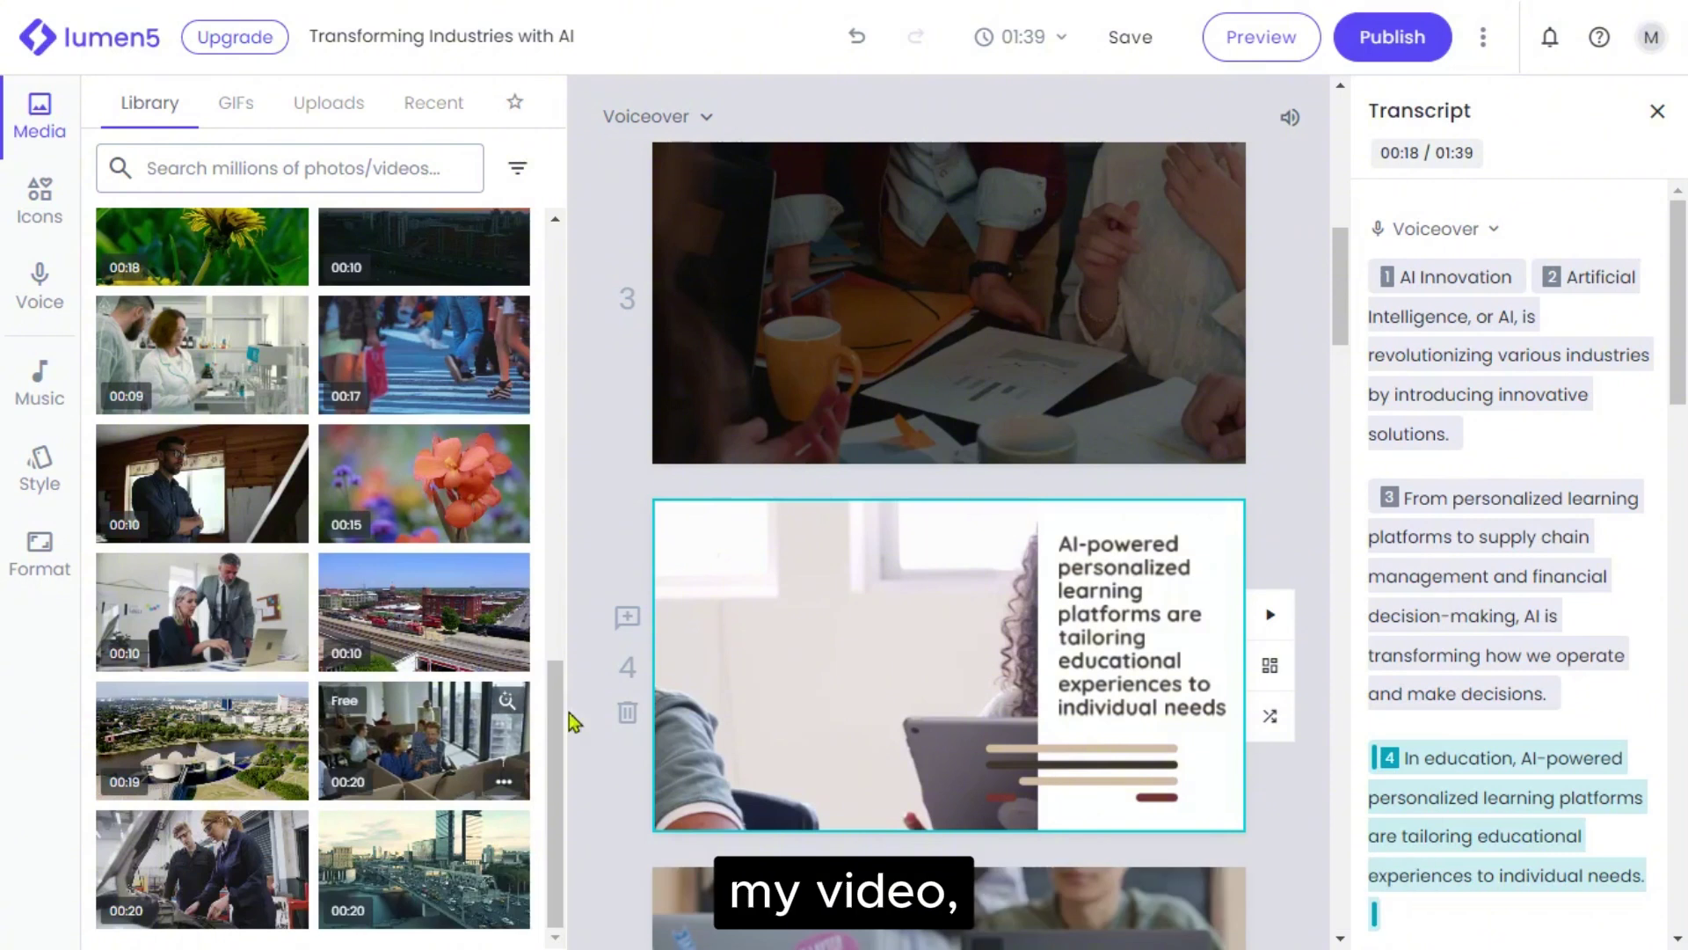
drag(572, 716, 844, 666)
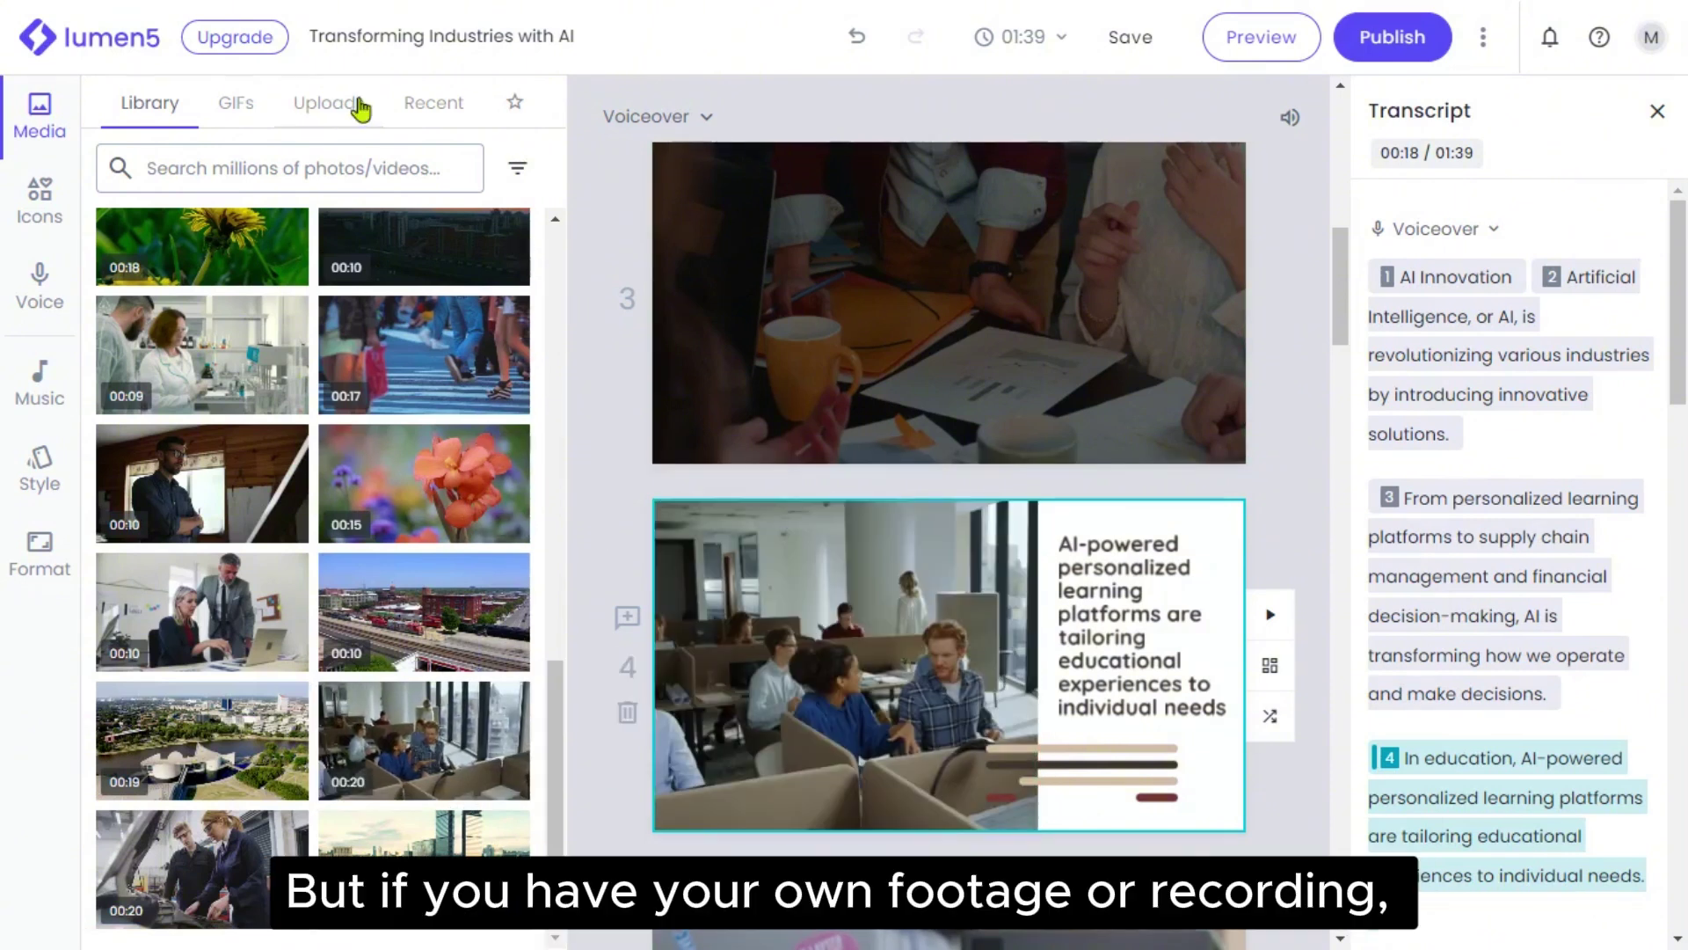
click(340, 109)
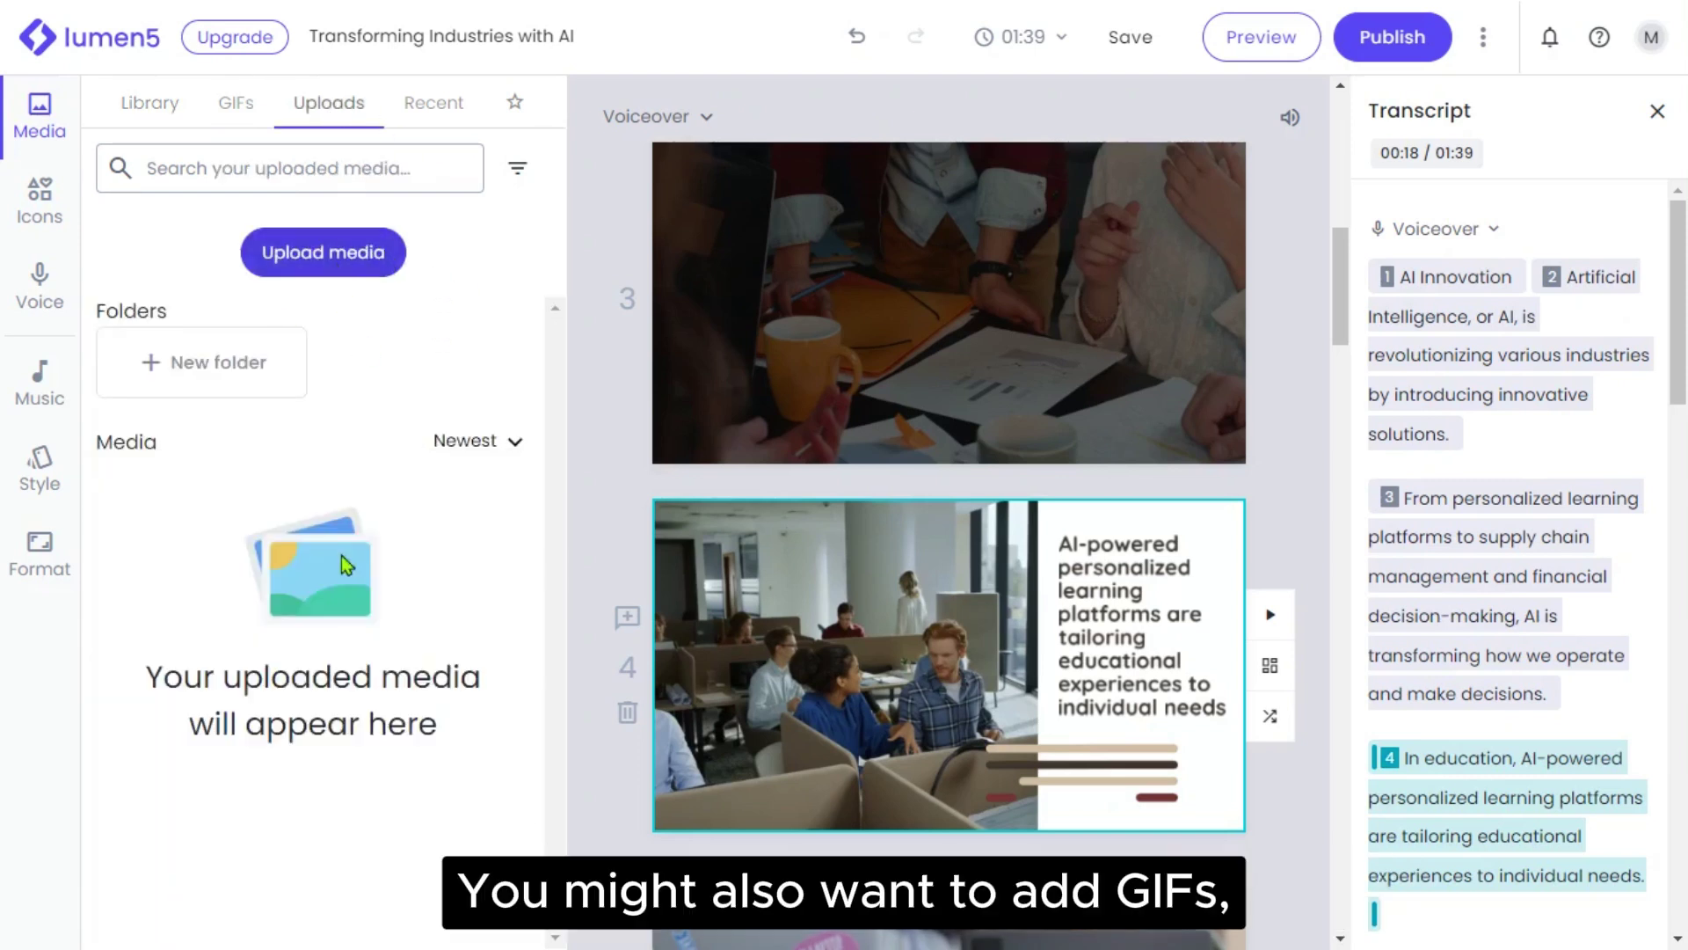
Browse the GIFs and icons, and add the keyboard-and-globe icon to scene 5.
click(239, 106)
scroll(320, 567, down, 2)
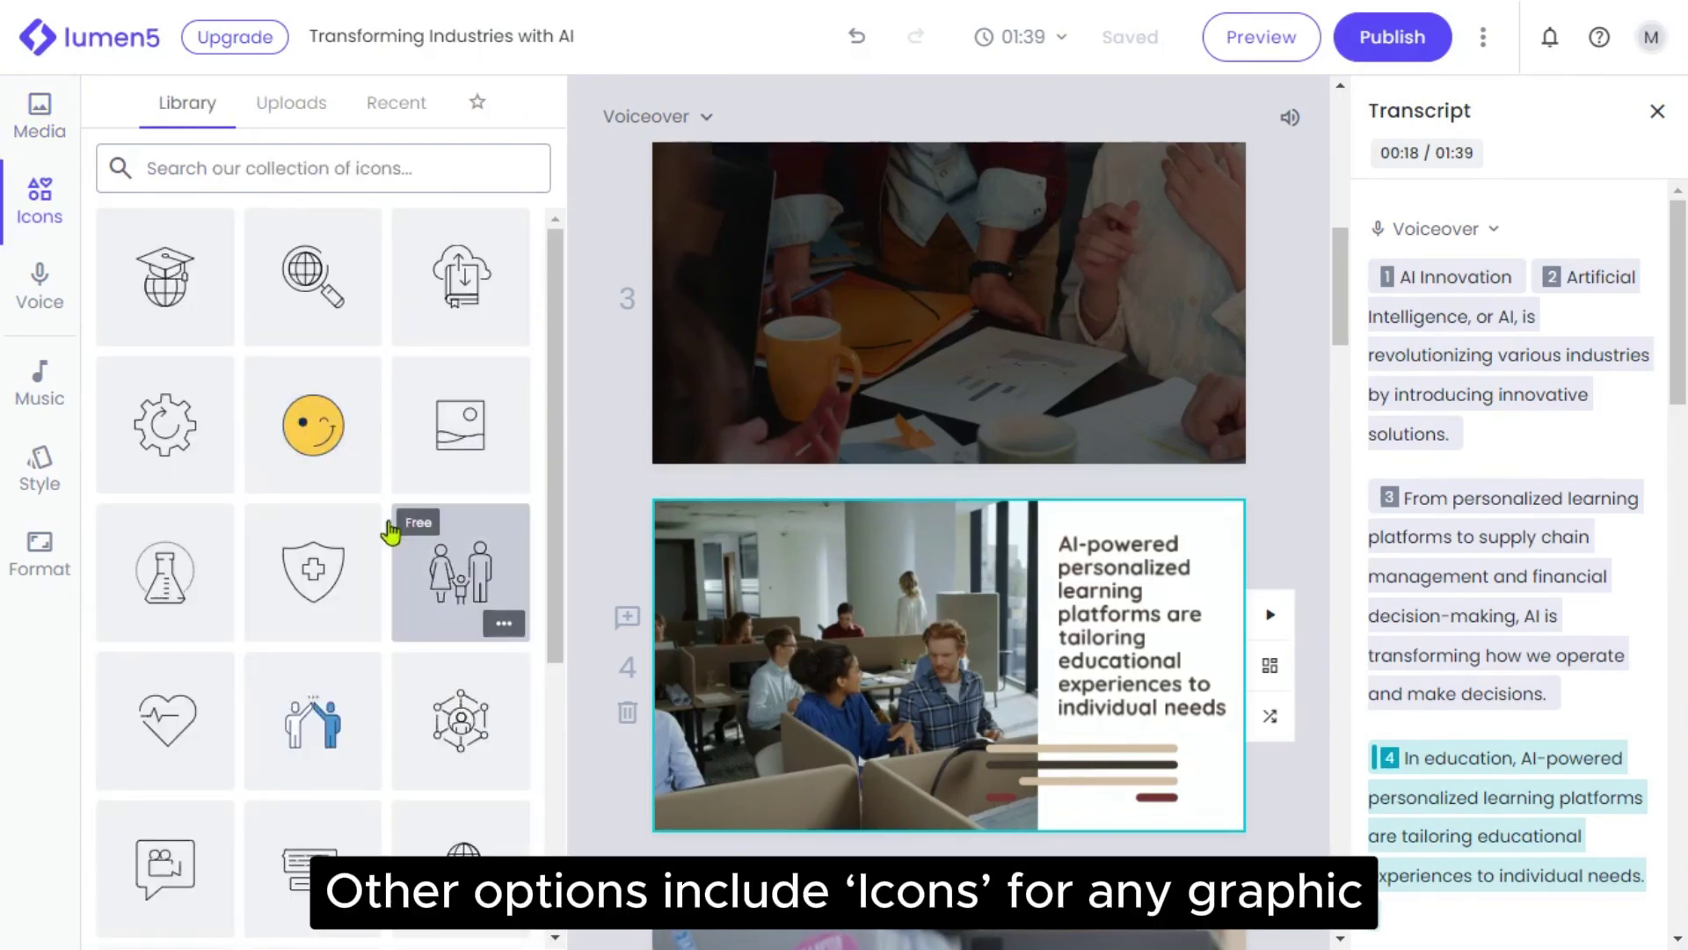
scroll(422, 563, down, 1)
scroll(621, 516, up, 1)
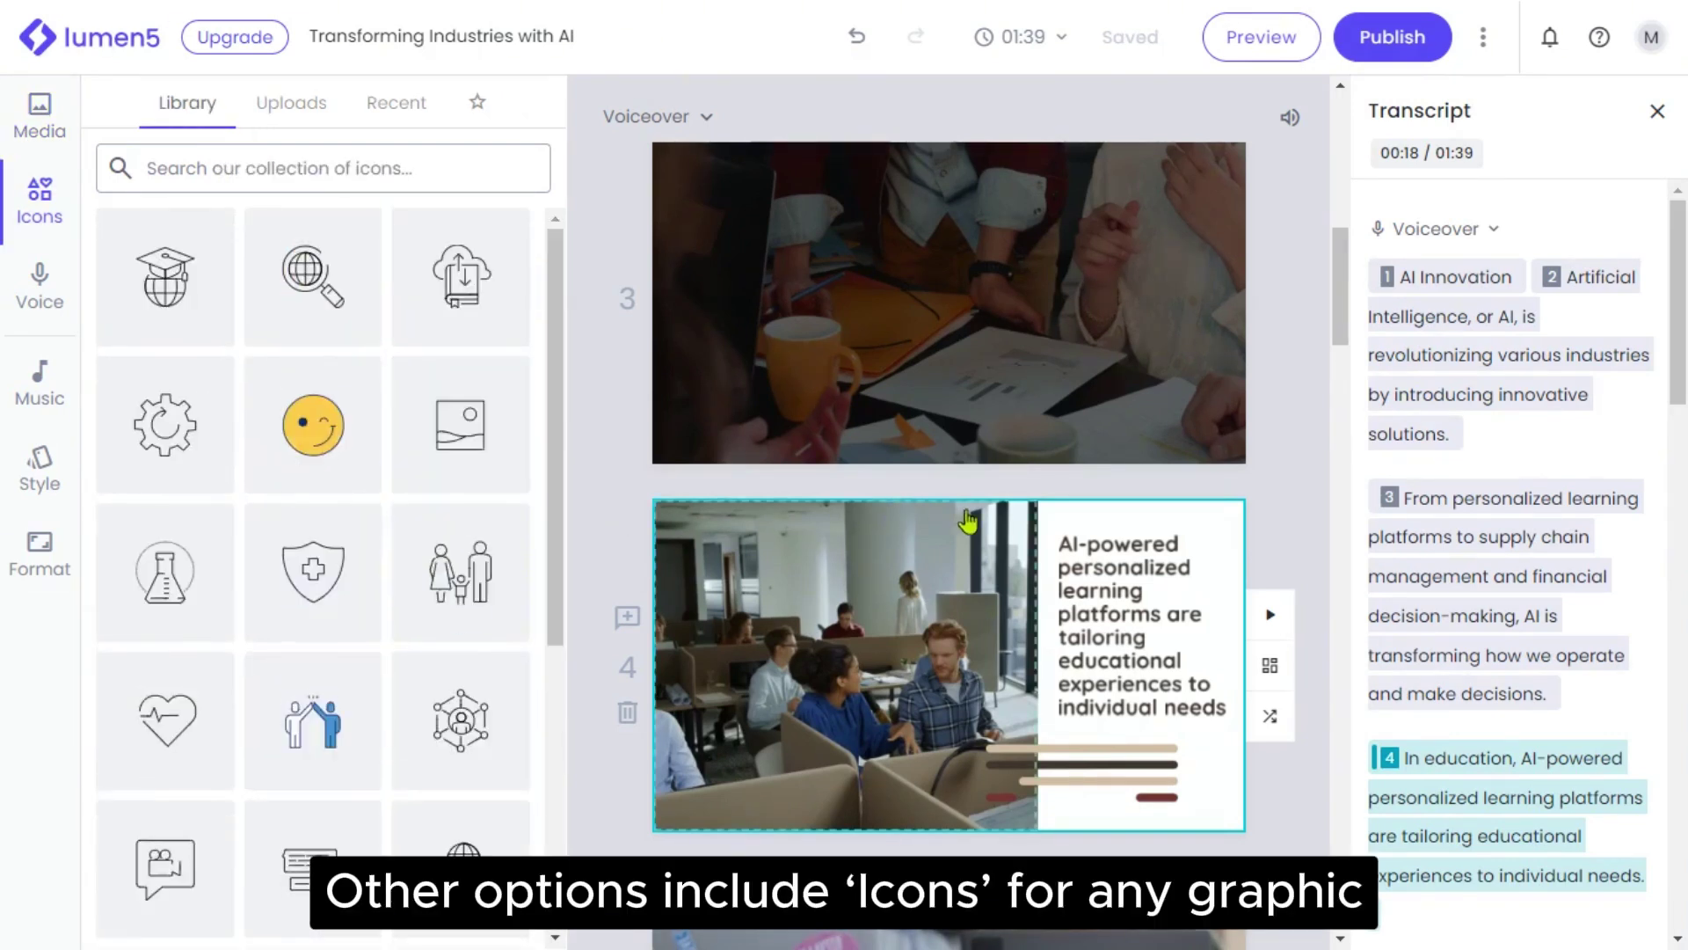
scroll(968, 521, up, 5)
scroll(992, 546, down, 5)
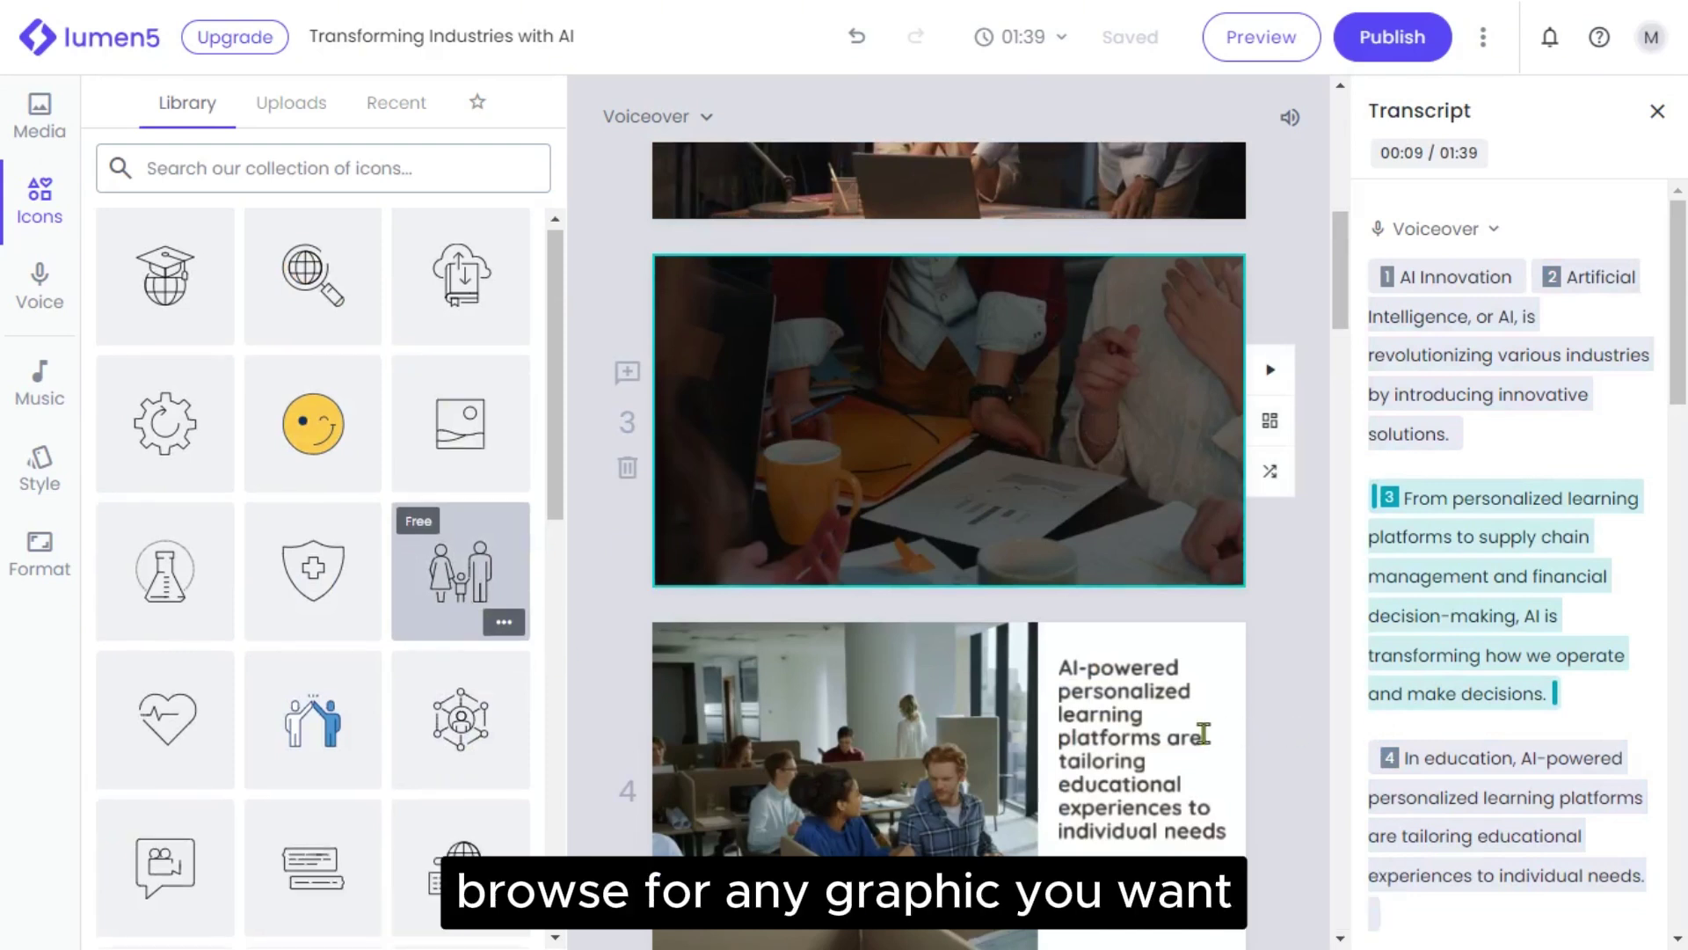
scroll(457, 626, down, 3)
scroll(923, 703, down, 5)
scroll(932, 706, down, 2)
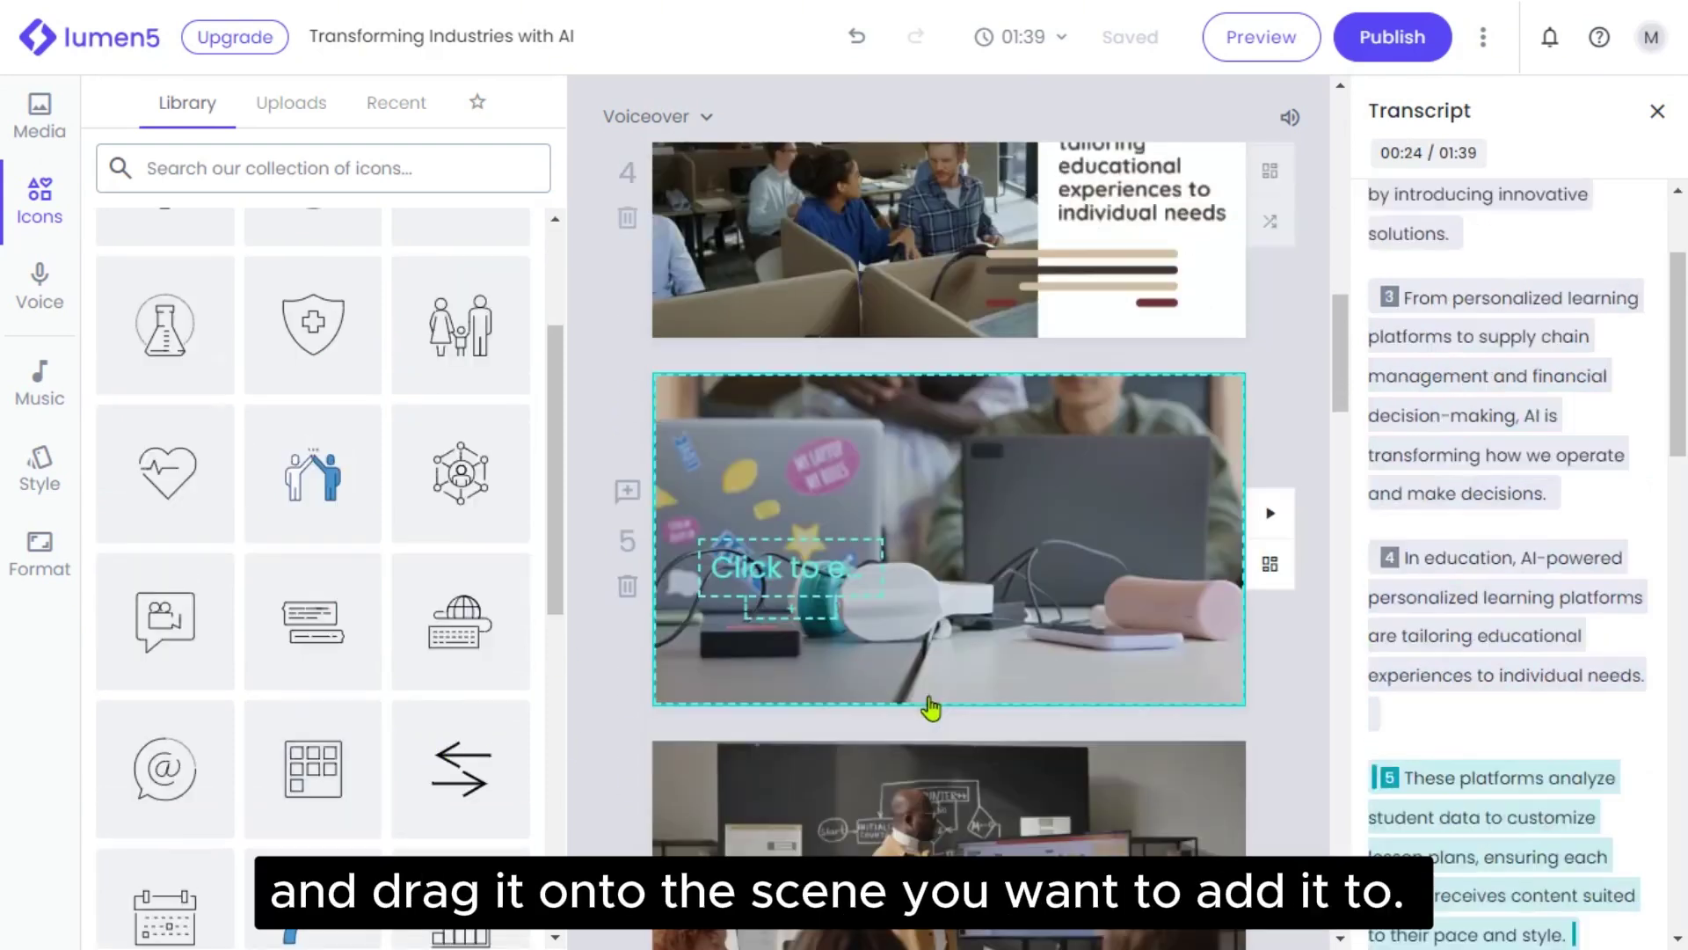
drag(450, 651, 958, 572)
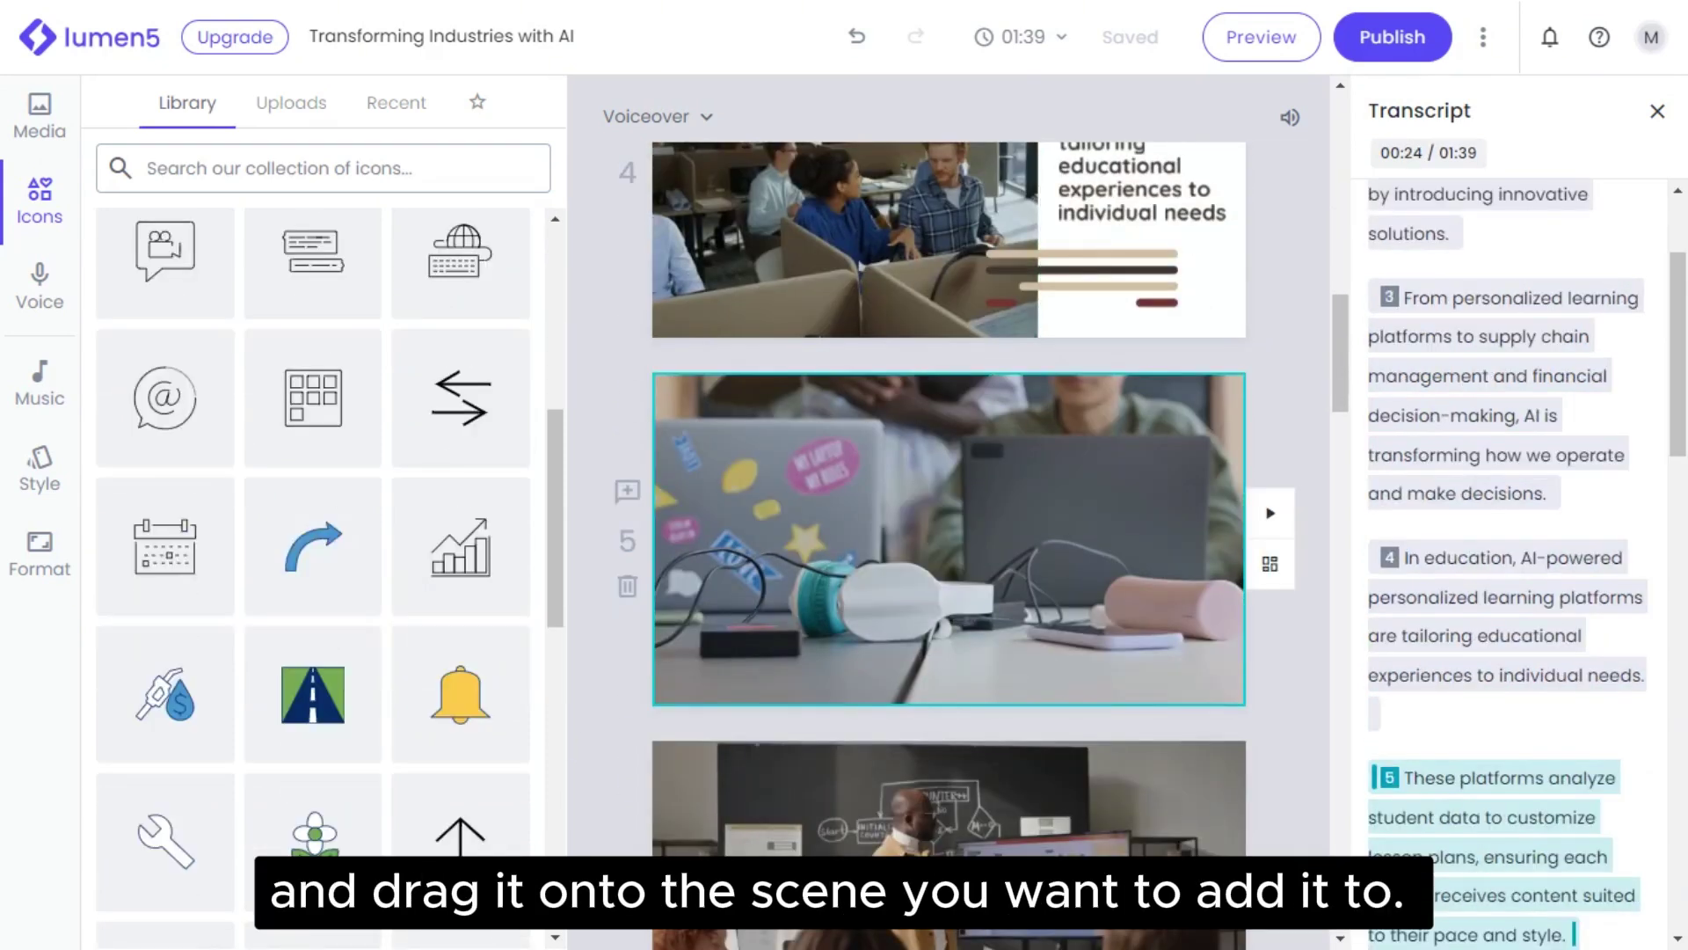
Check voiceover uploads, then browse free music tracks with Awakening as current track.
click(39, 303)
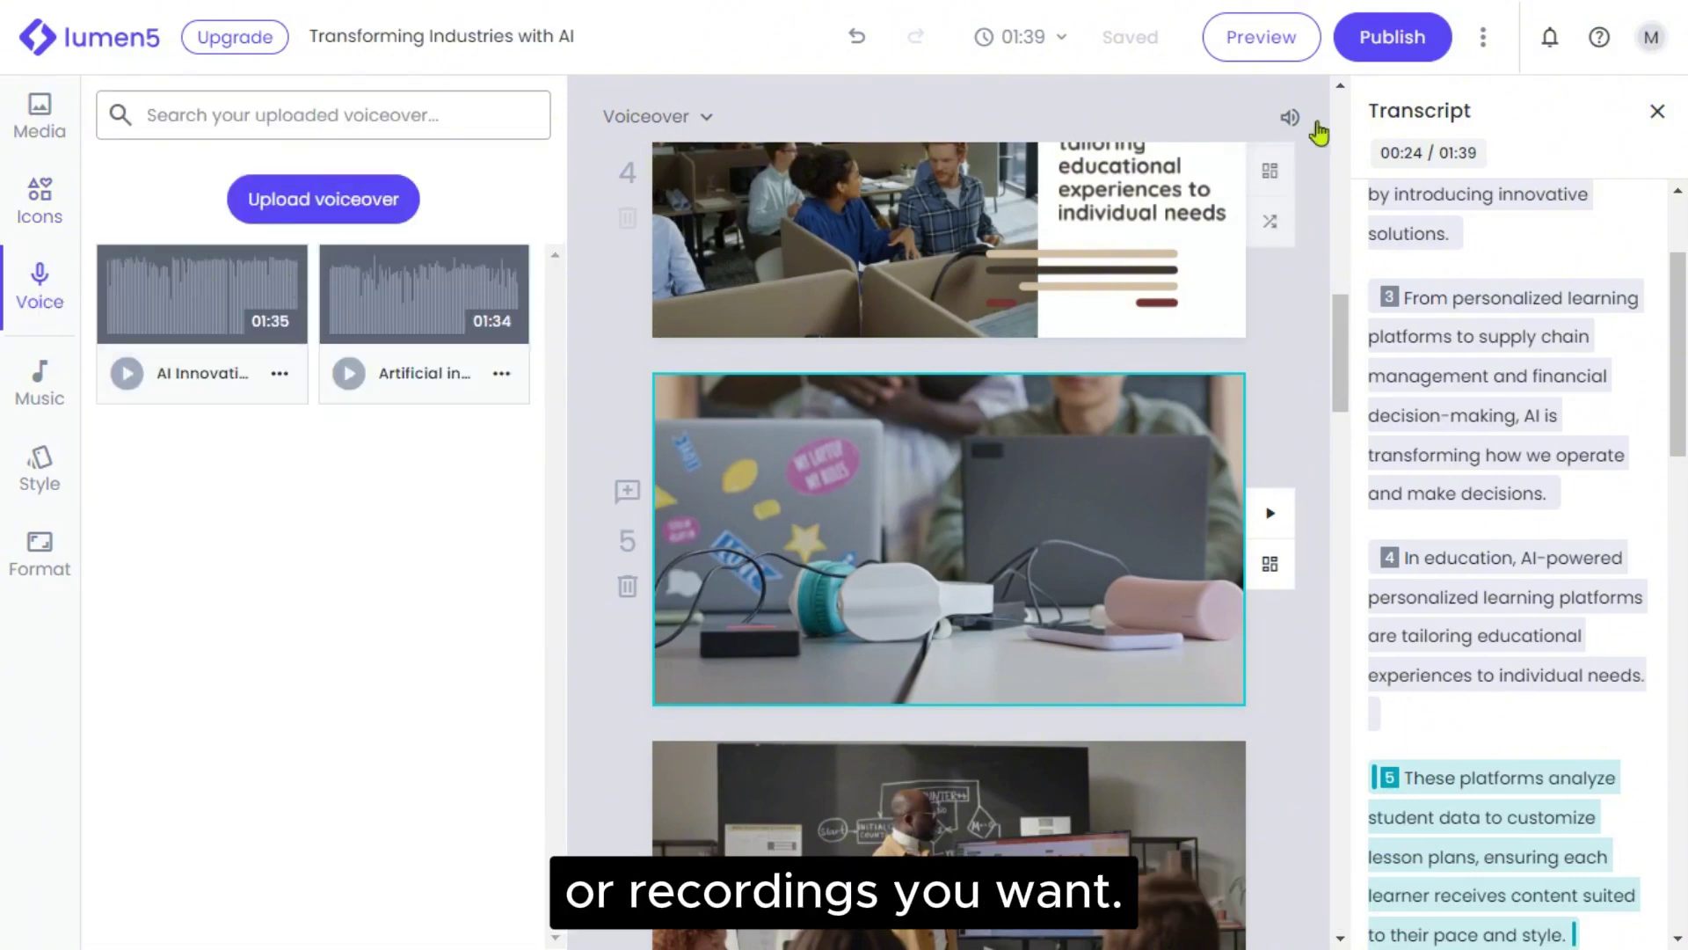
click(48, 396)
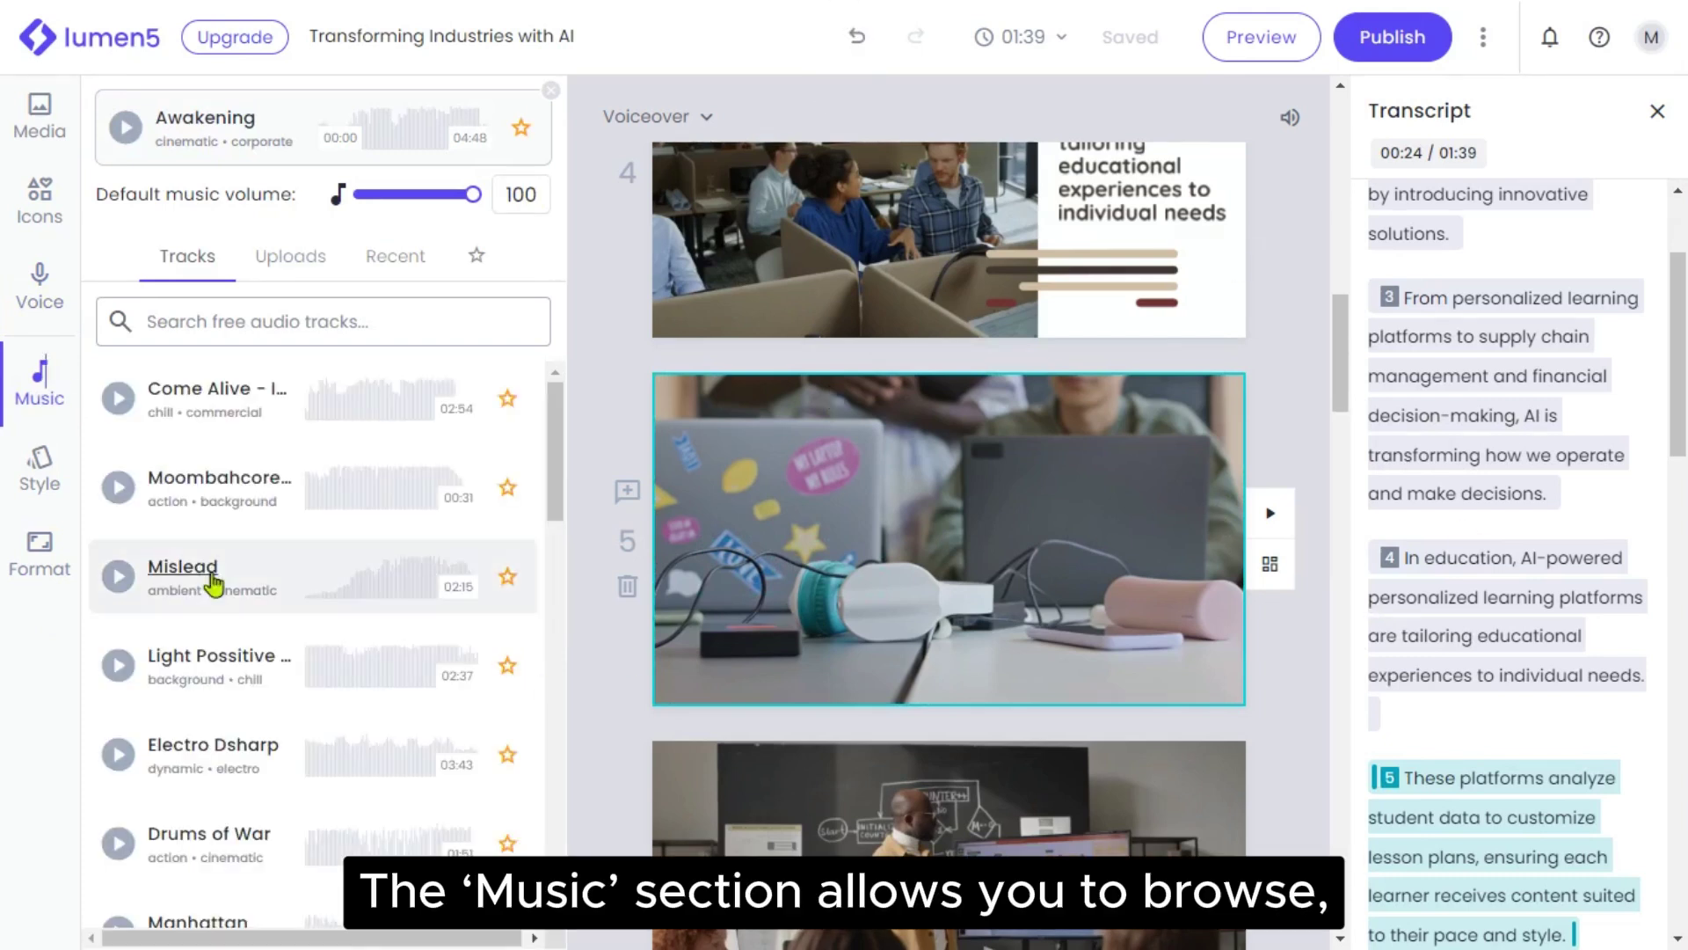
scroll(268, 625, down, 5)
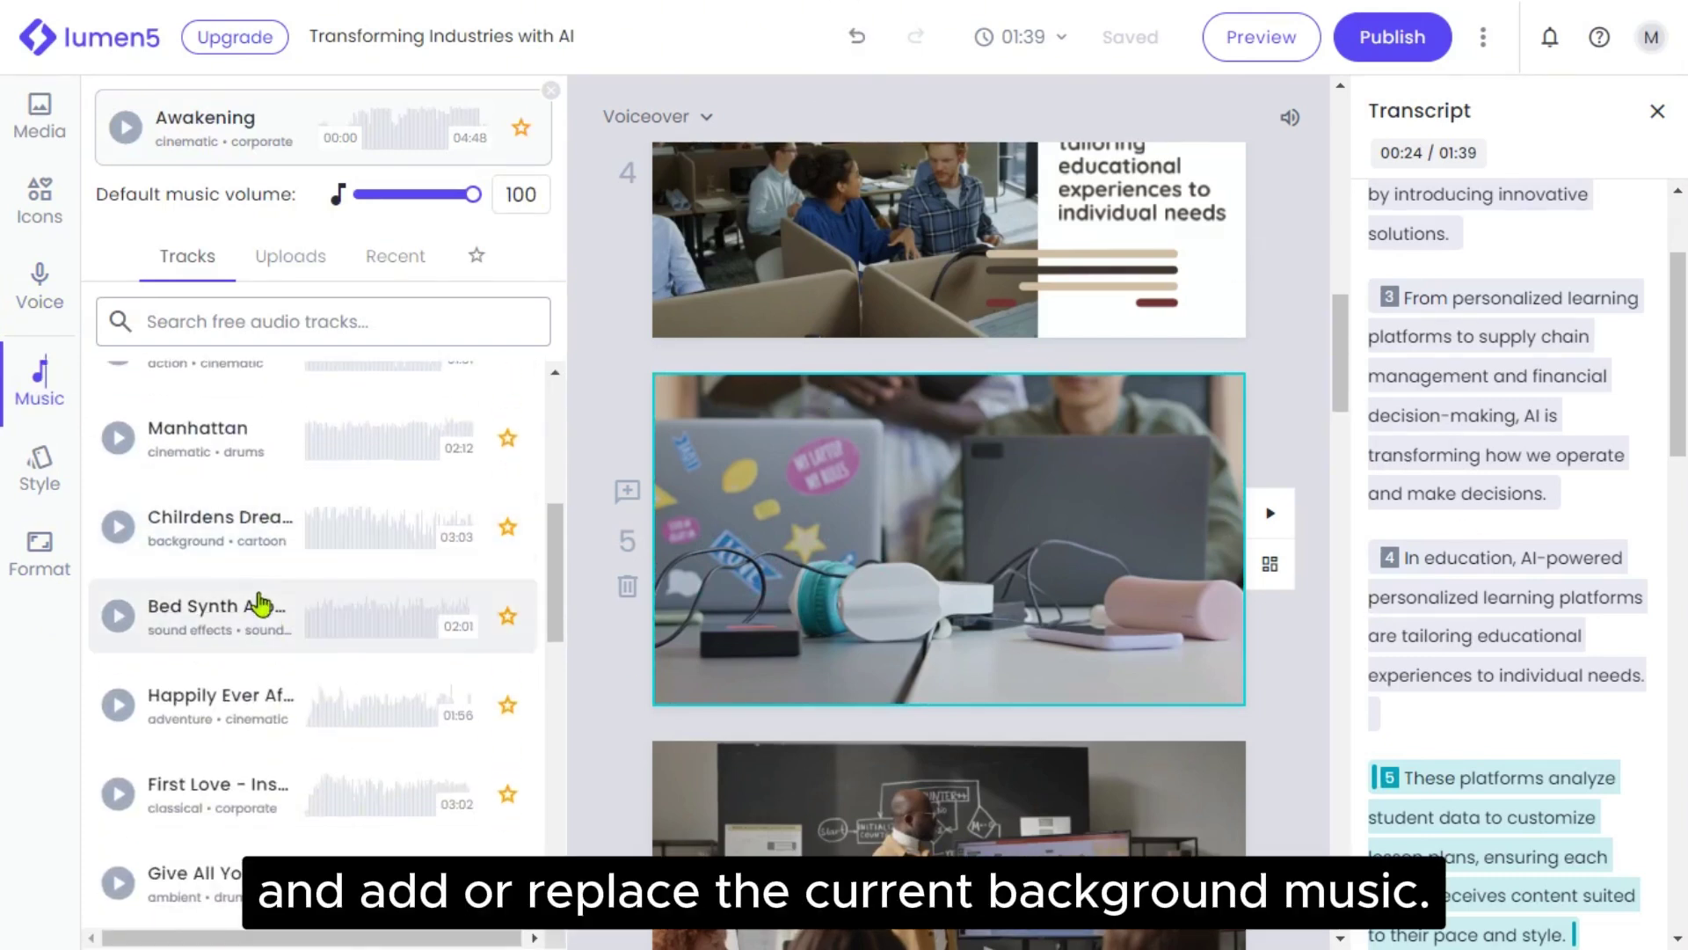
scroll(264, 598, down, 2)
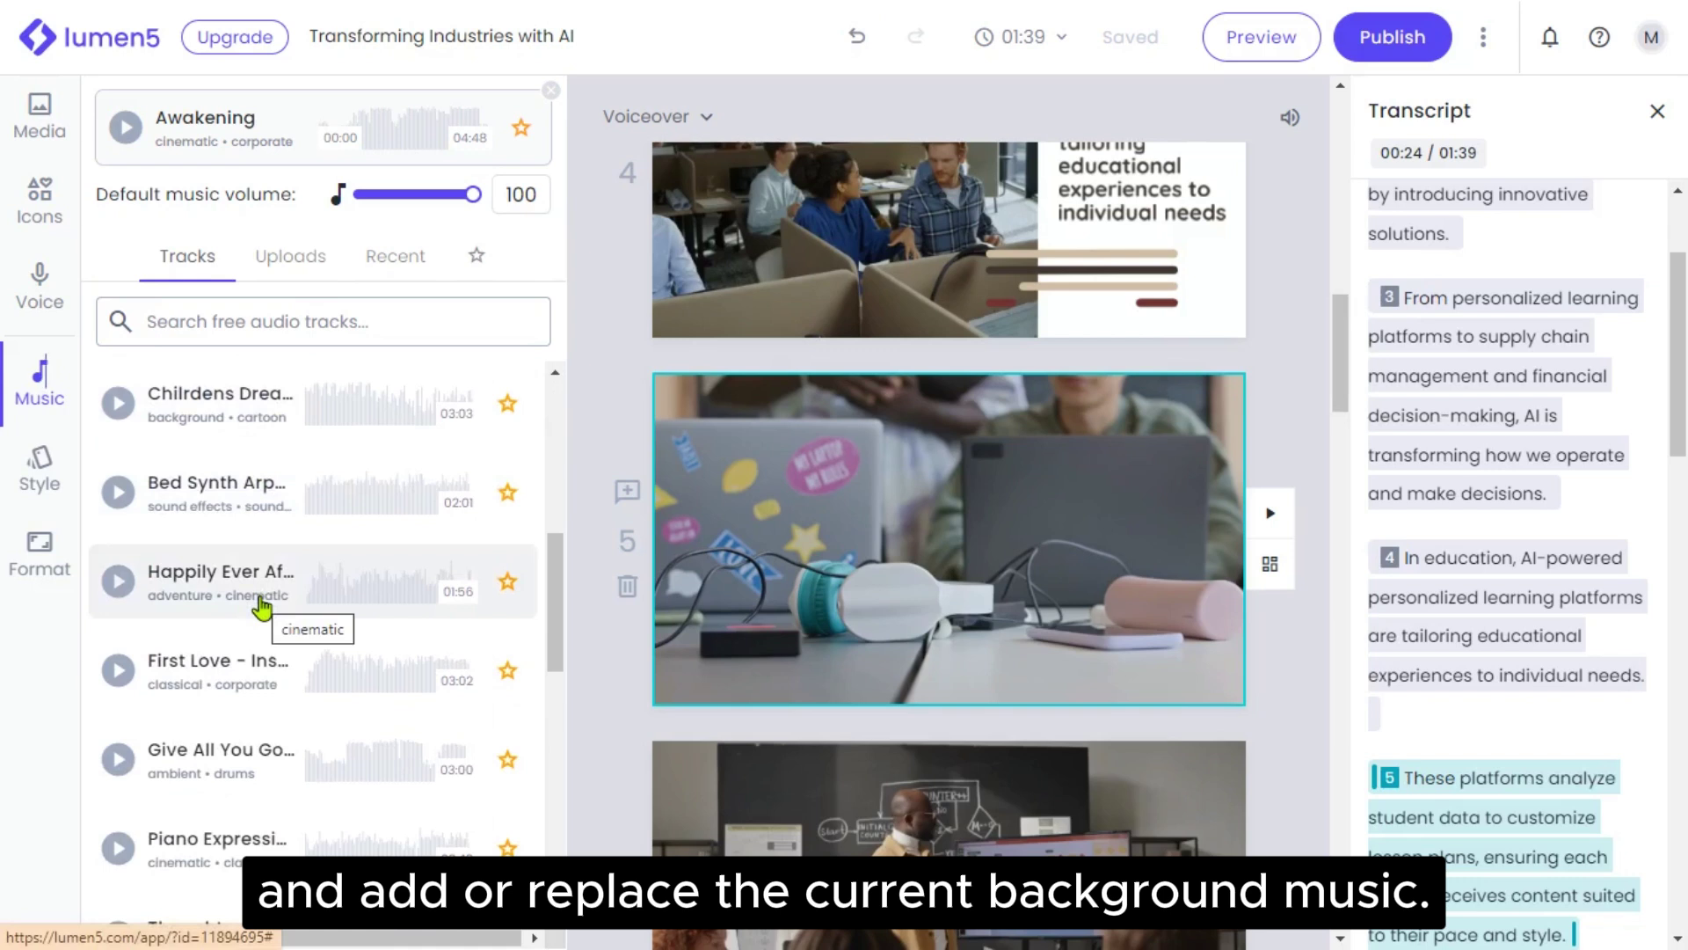
scroll(261, 607, down, 2)
Apply the Fusion palette so the AI Innovation title scene turns navy.
click(40, 479)
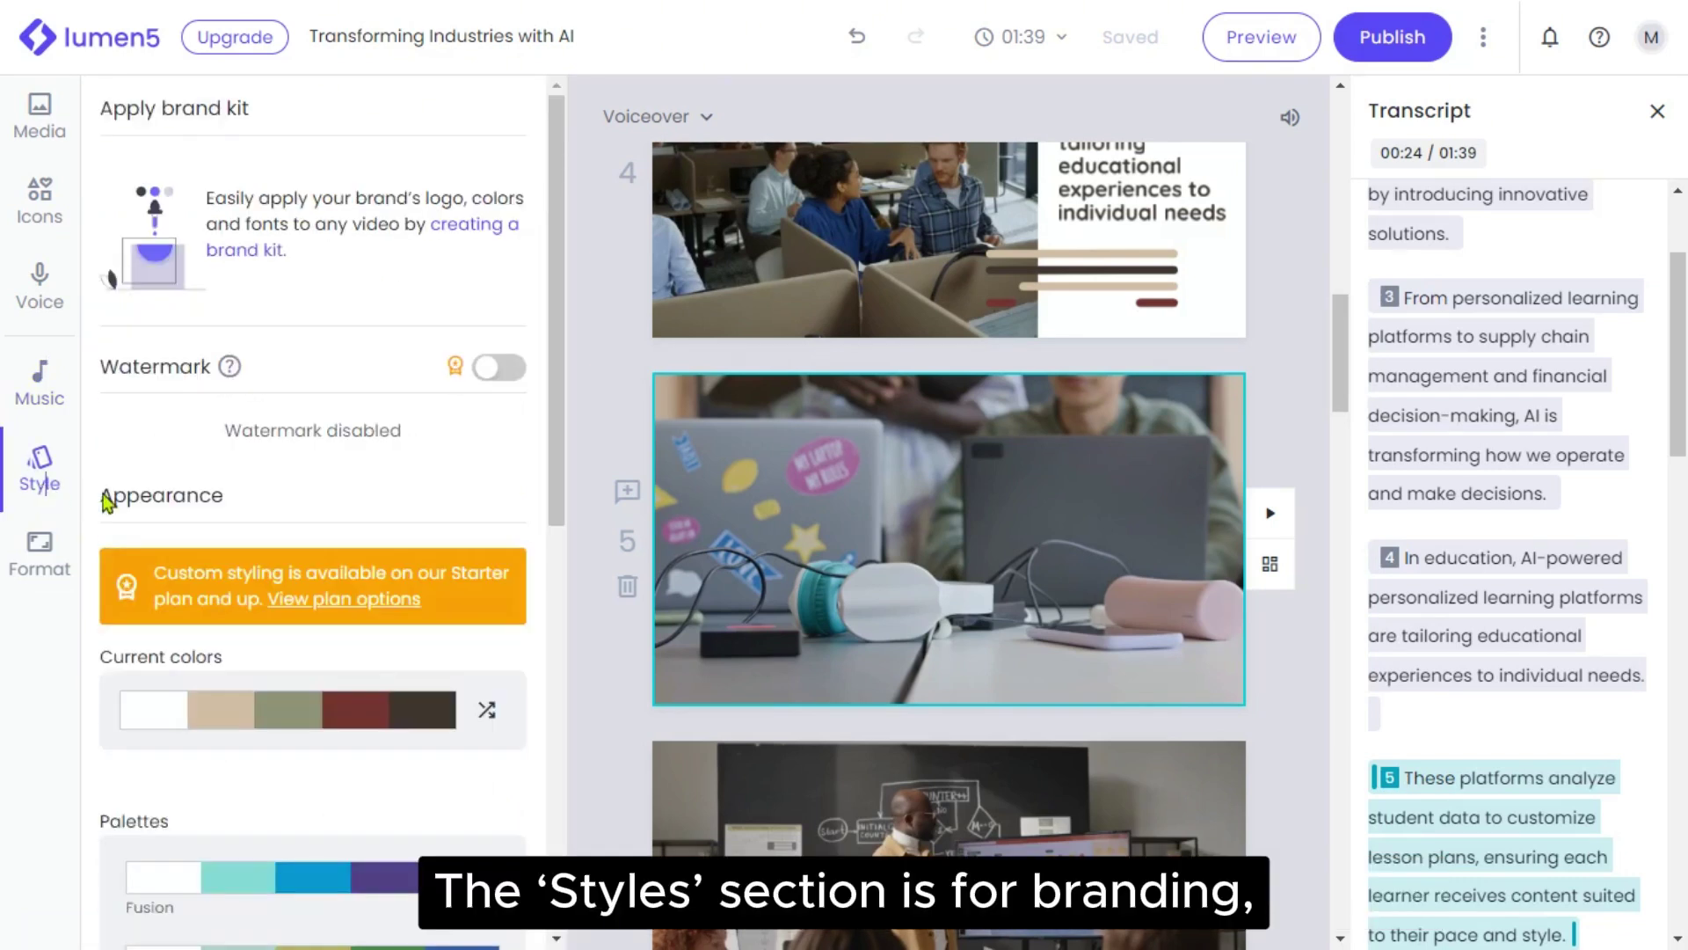
scroll(351, 554, down, 5)
scroll(879, 576, down, 5)
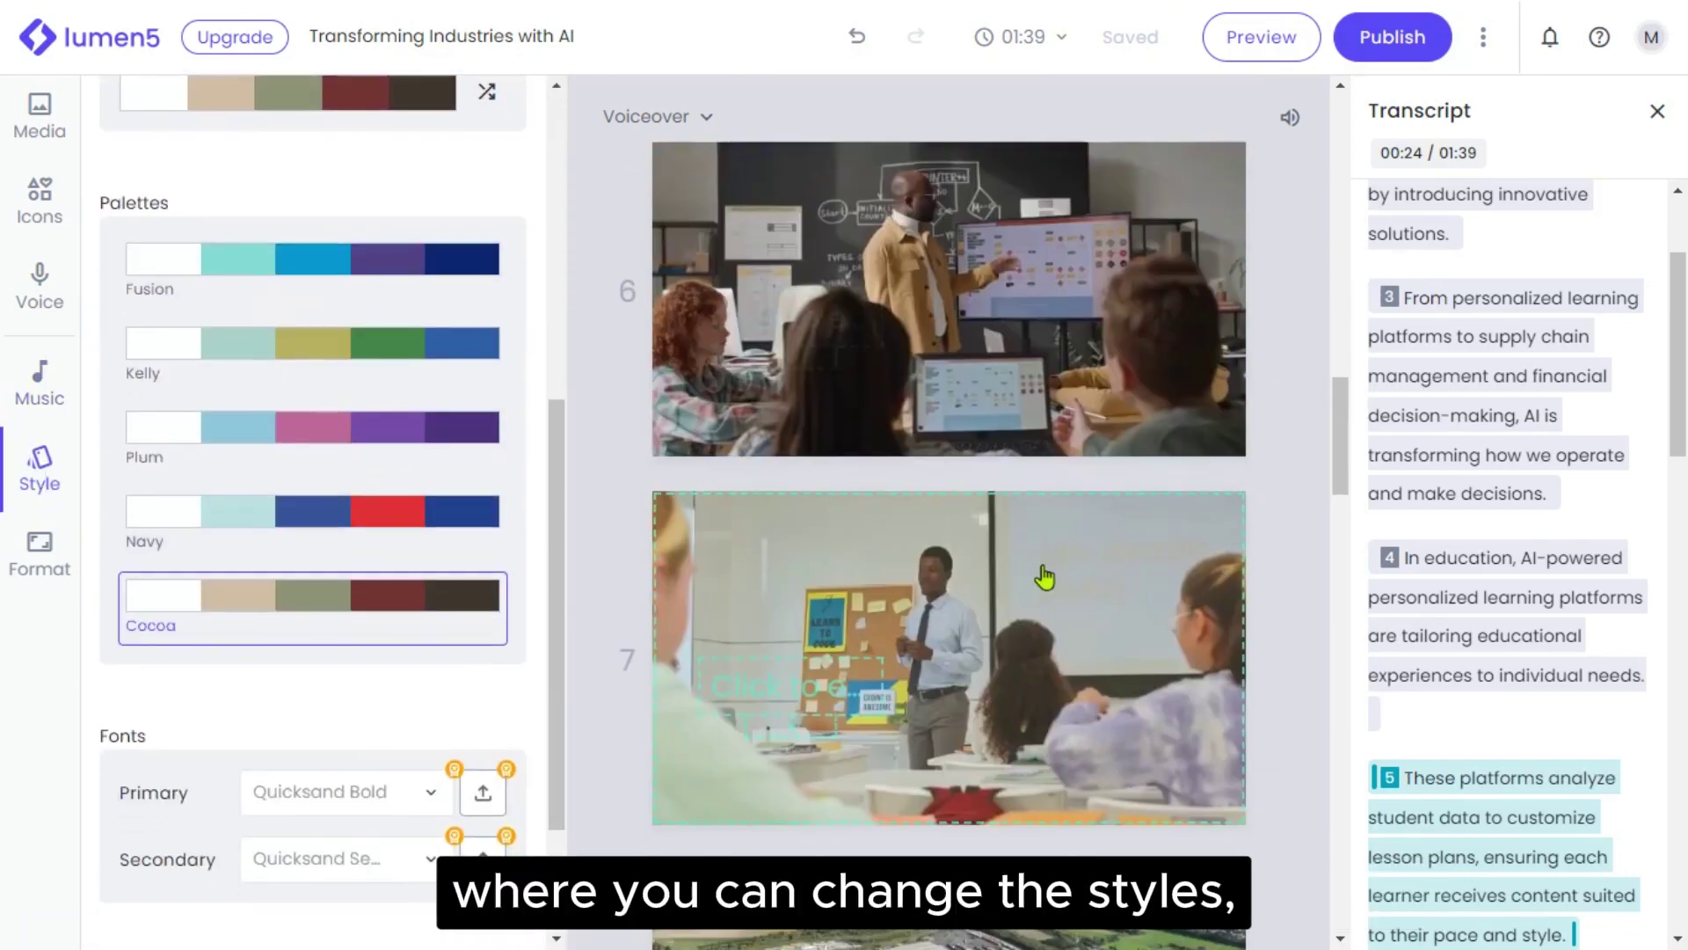
scroll(1042, 571, up, 7)
scroll(1037, 563, up, 5)
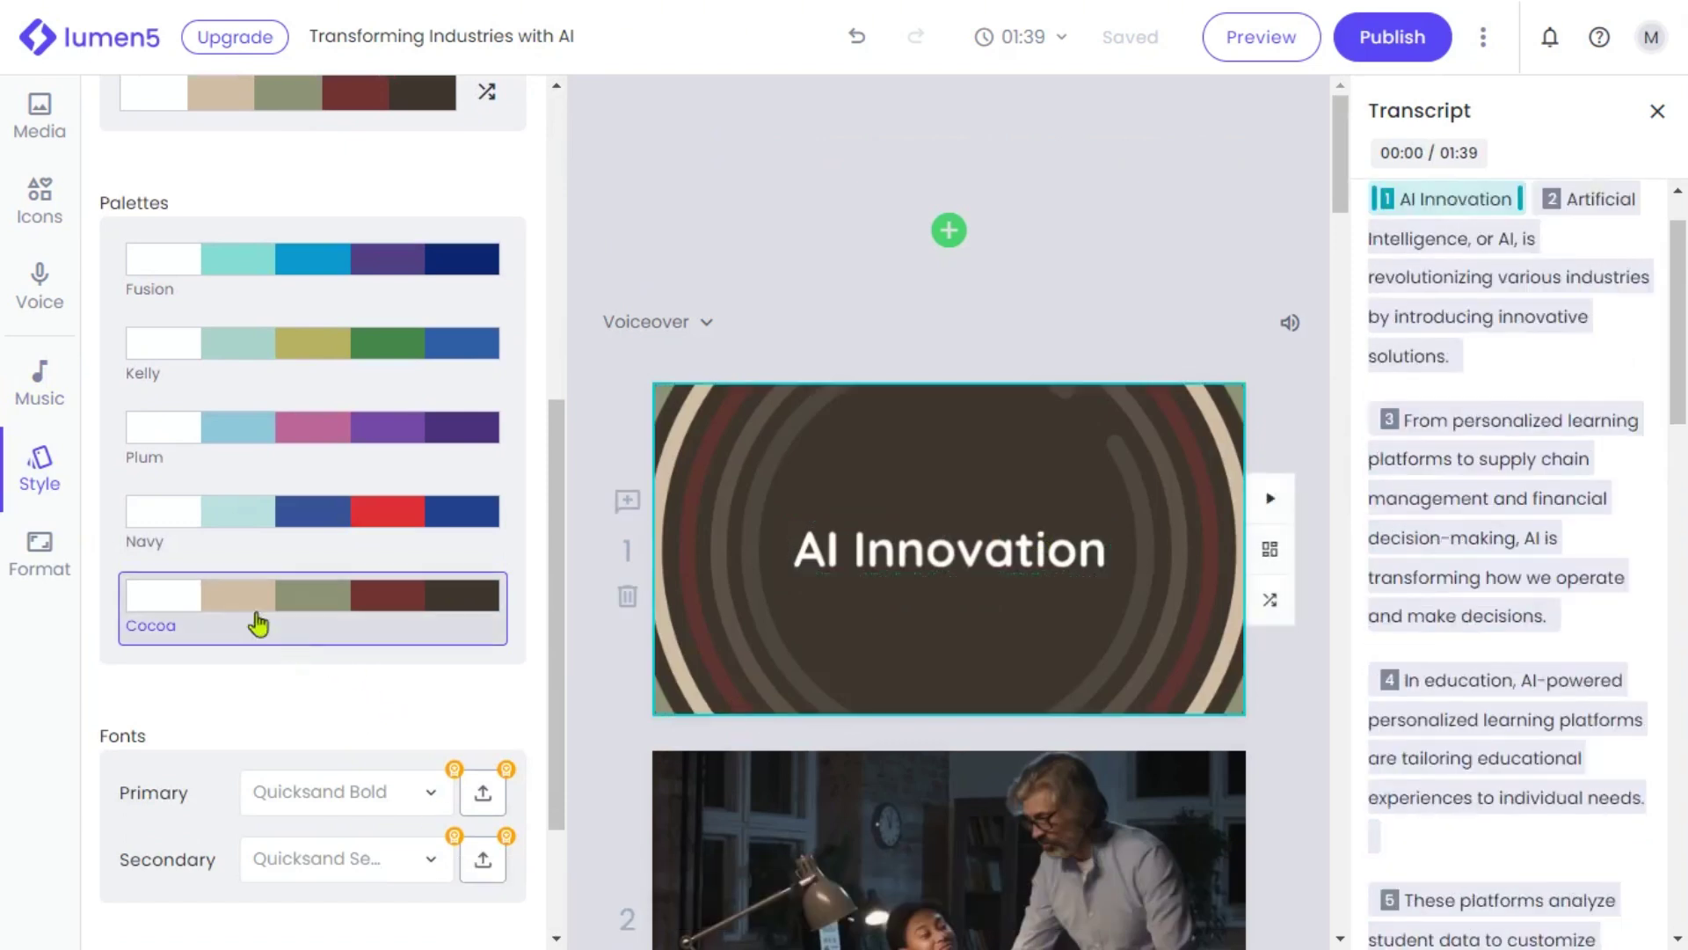
scroll(347, 526, up, 3)
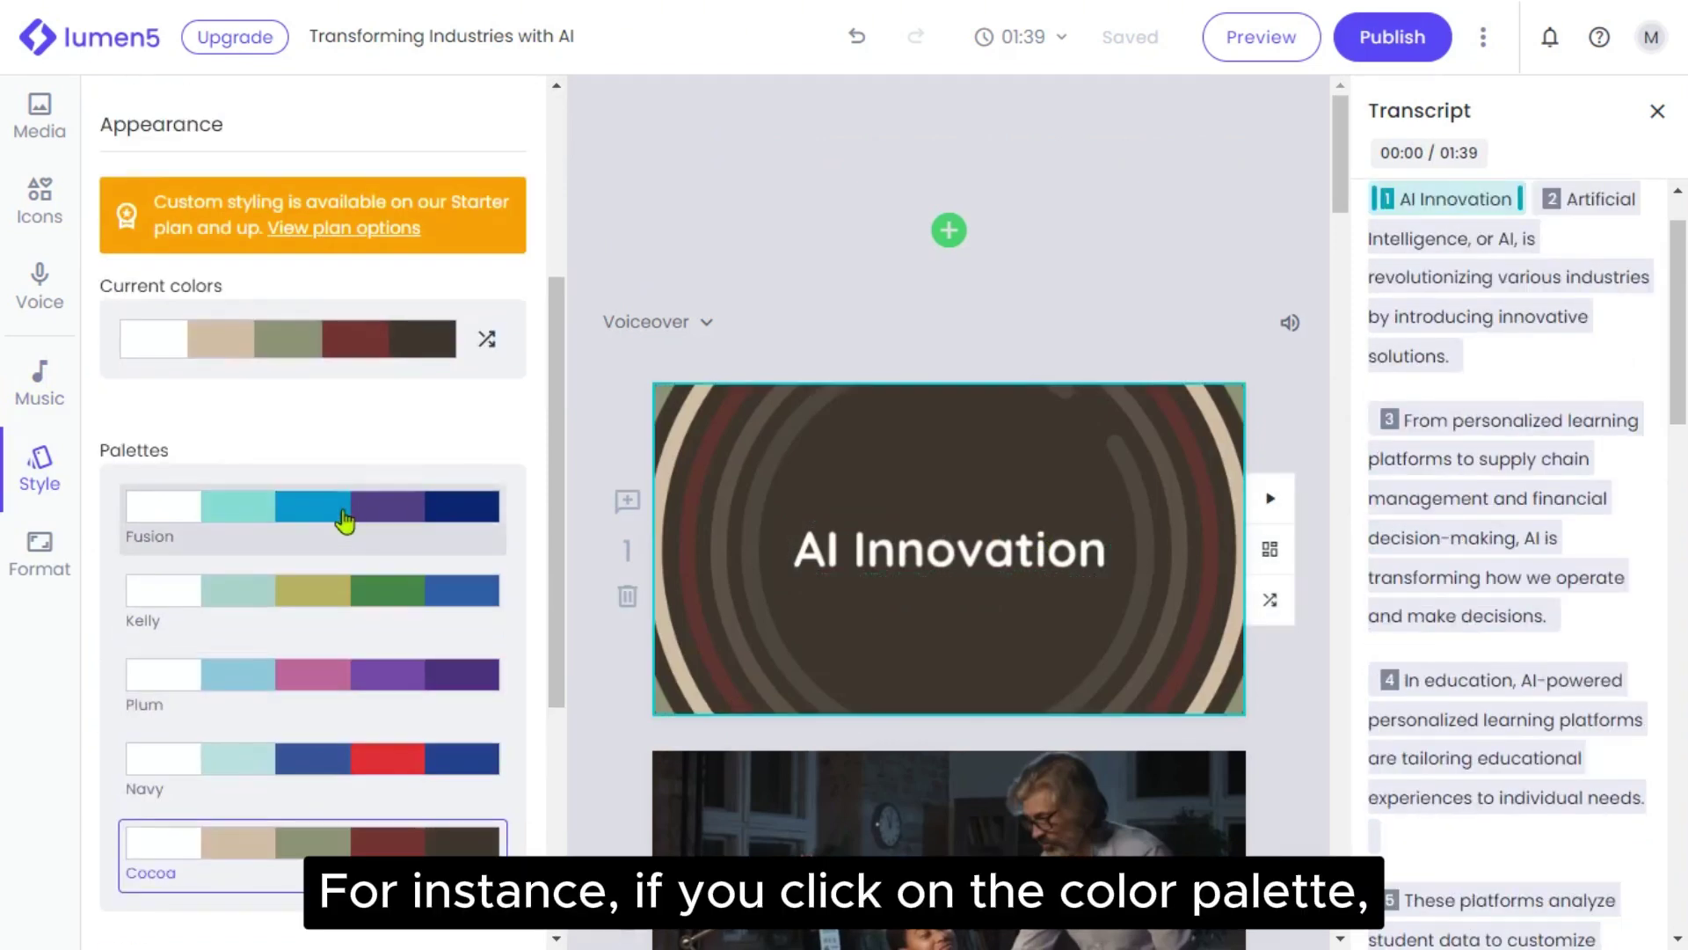
click(344, 522)
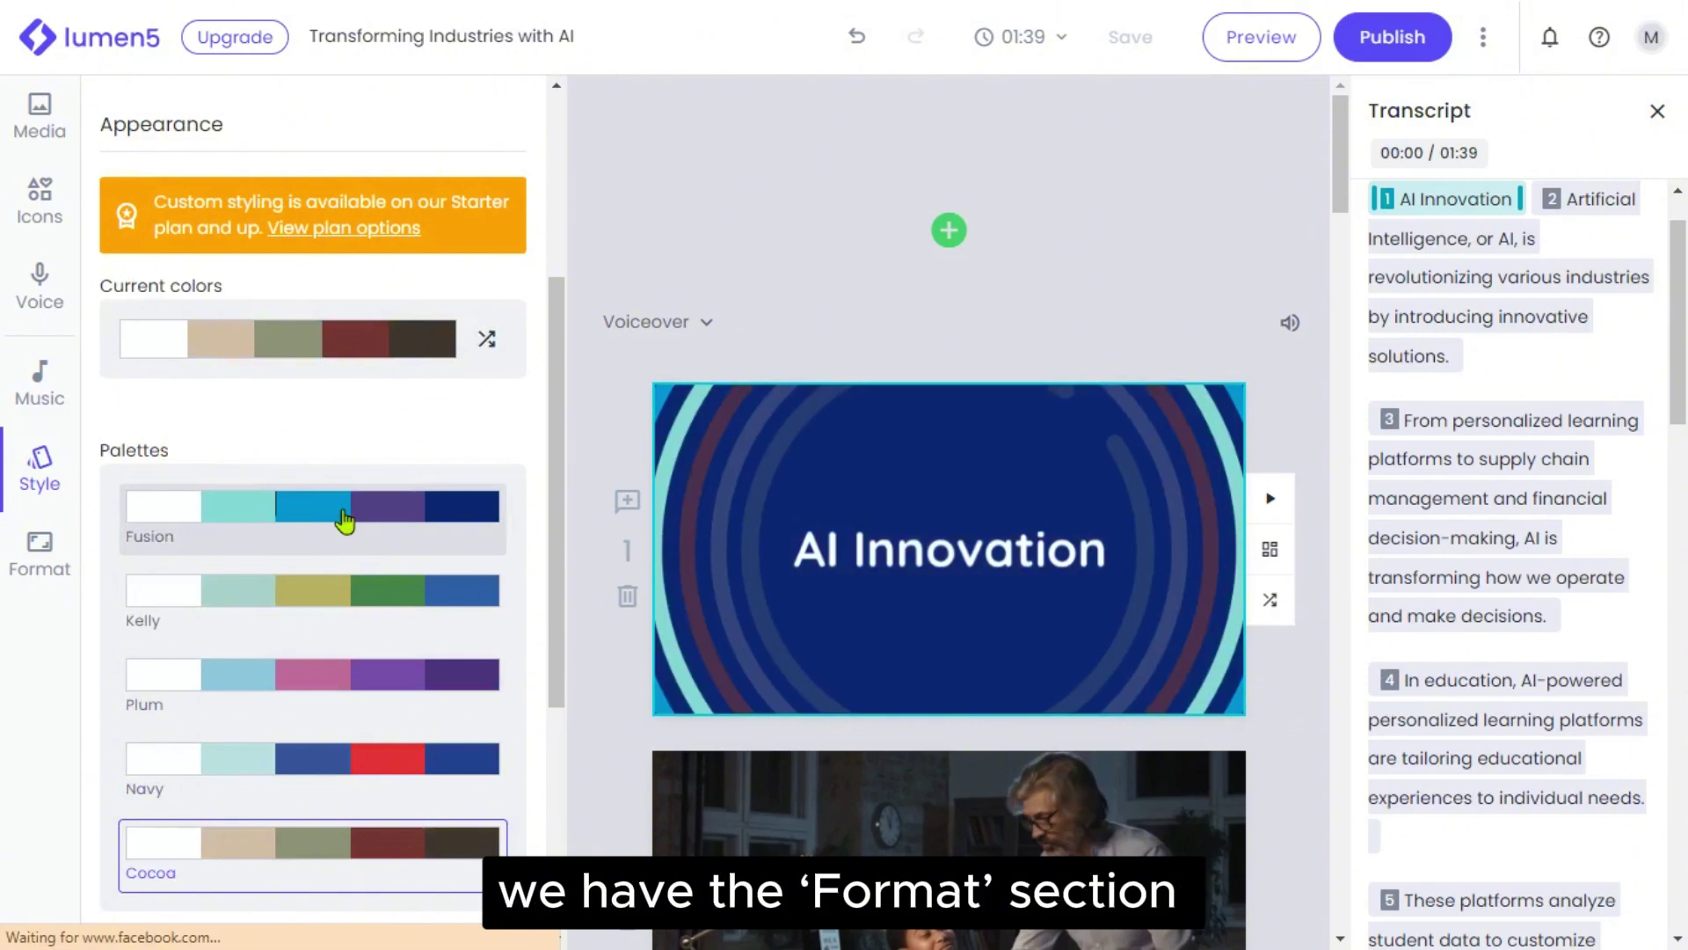
click(44, 572)
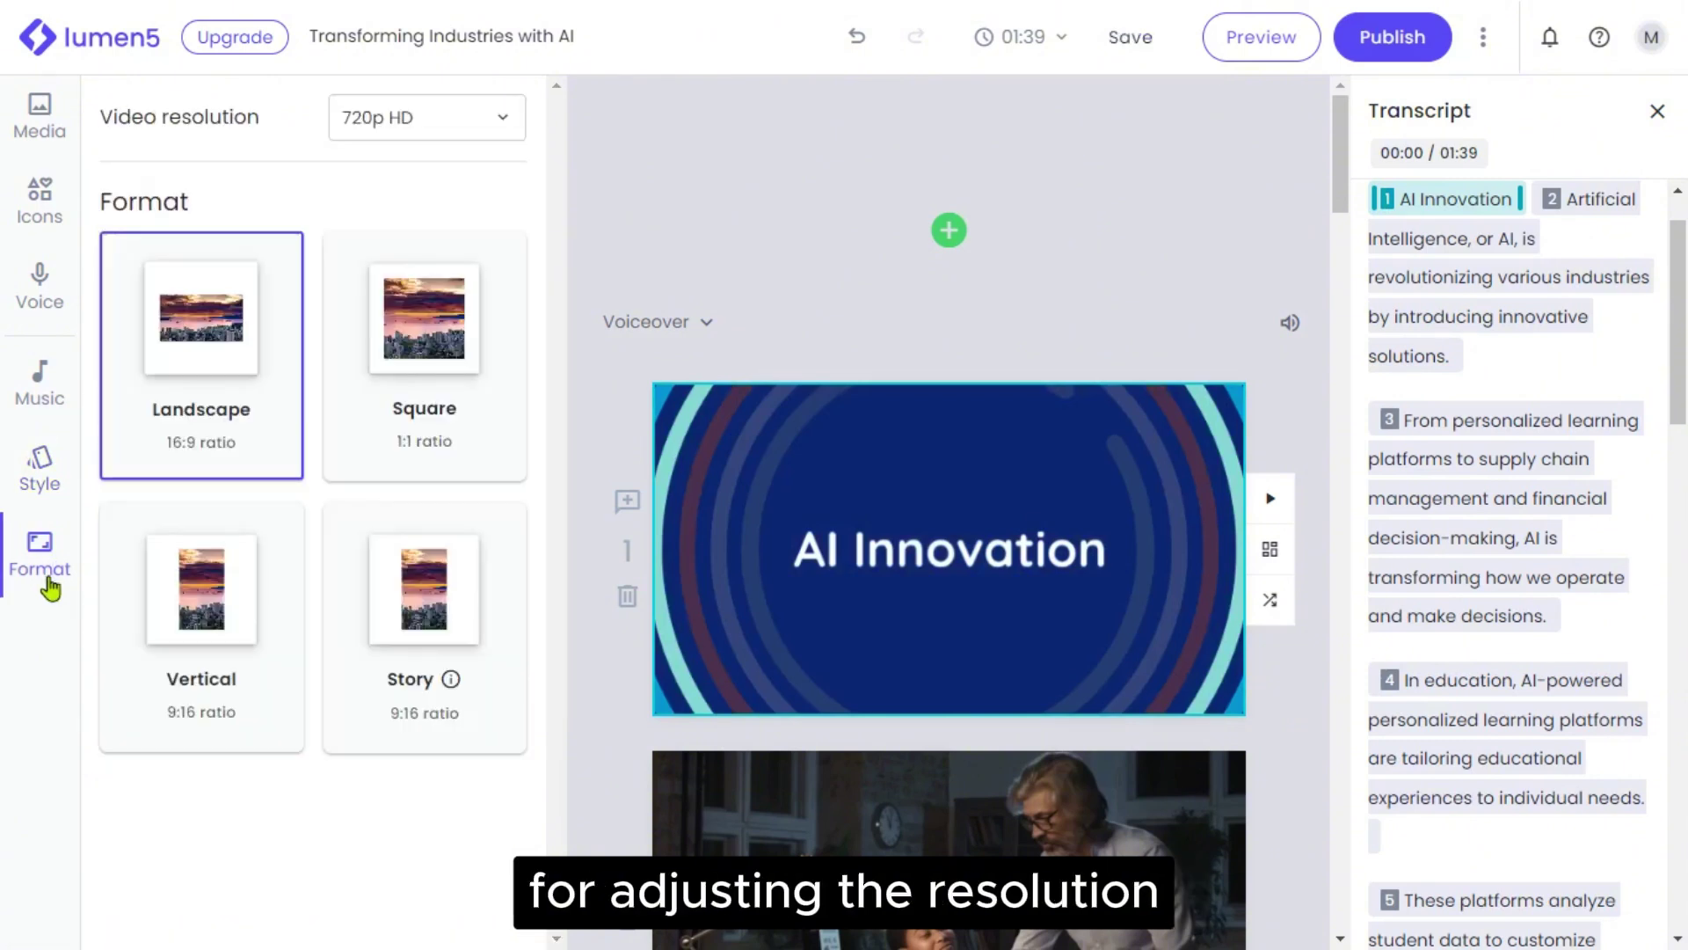
Set the video resolution to 720p HD, keeping the Landscape 16:9 format.
click(503, 117)
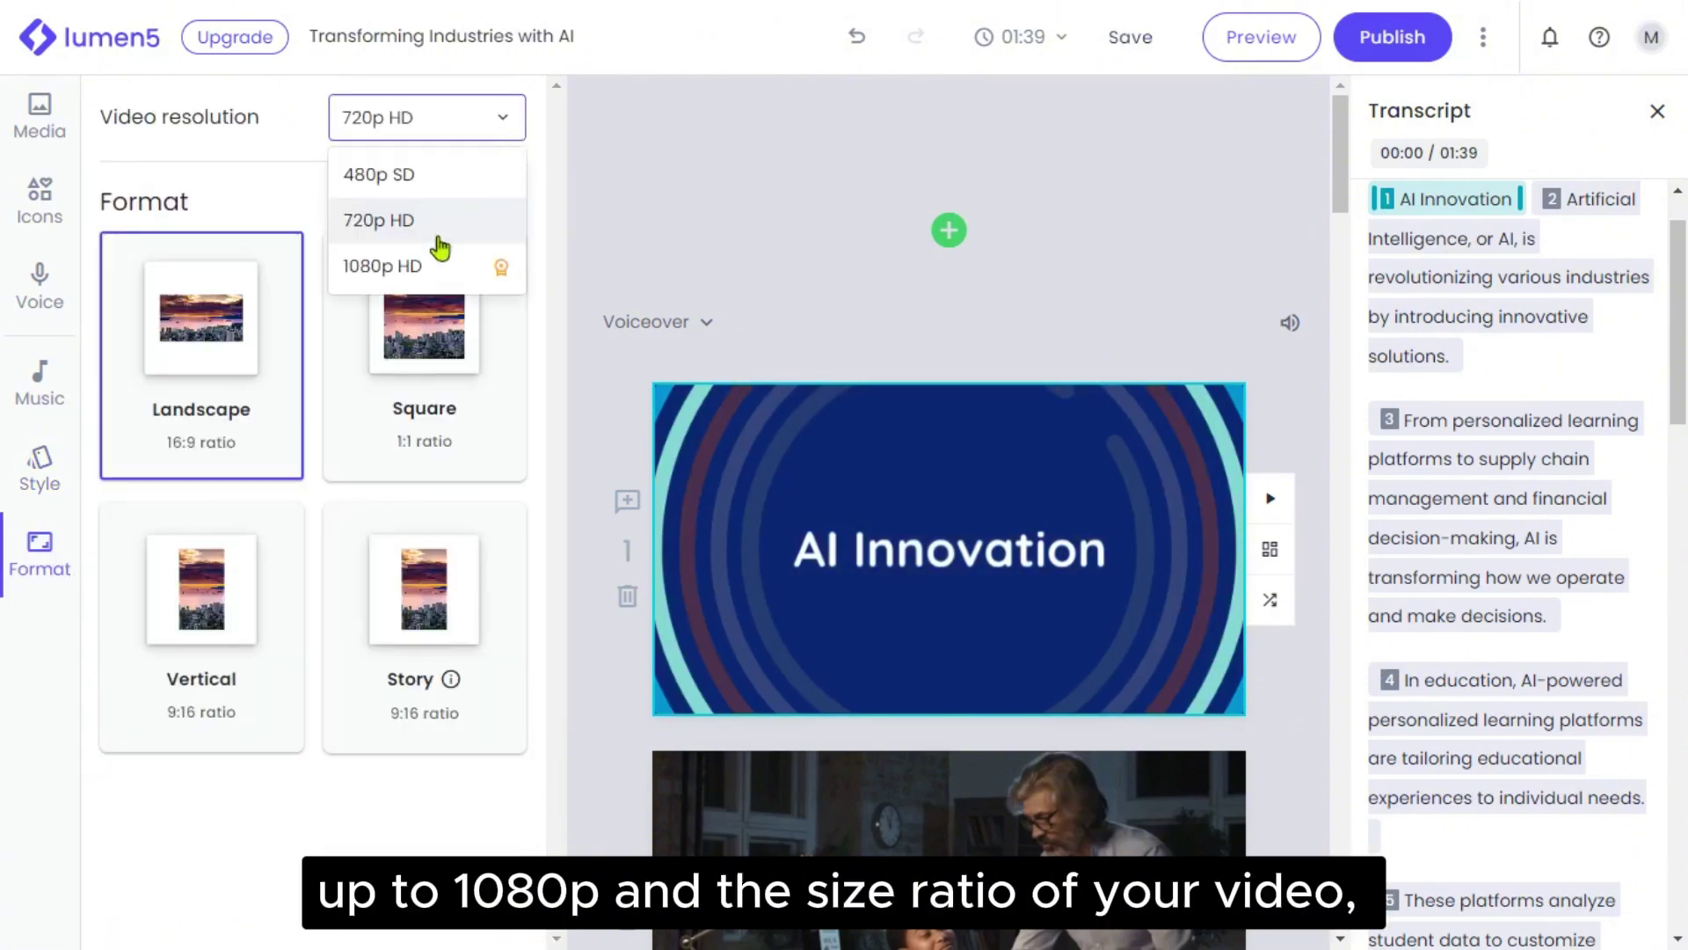
click(393, 222)
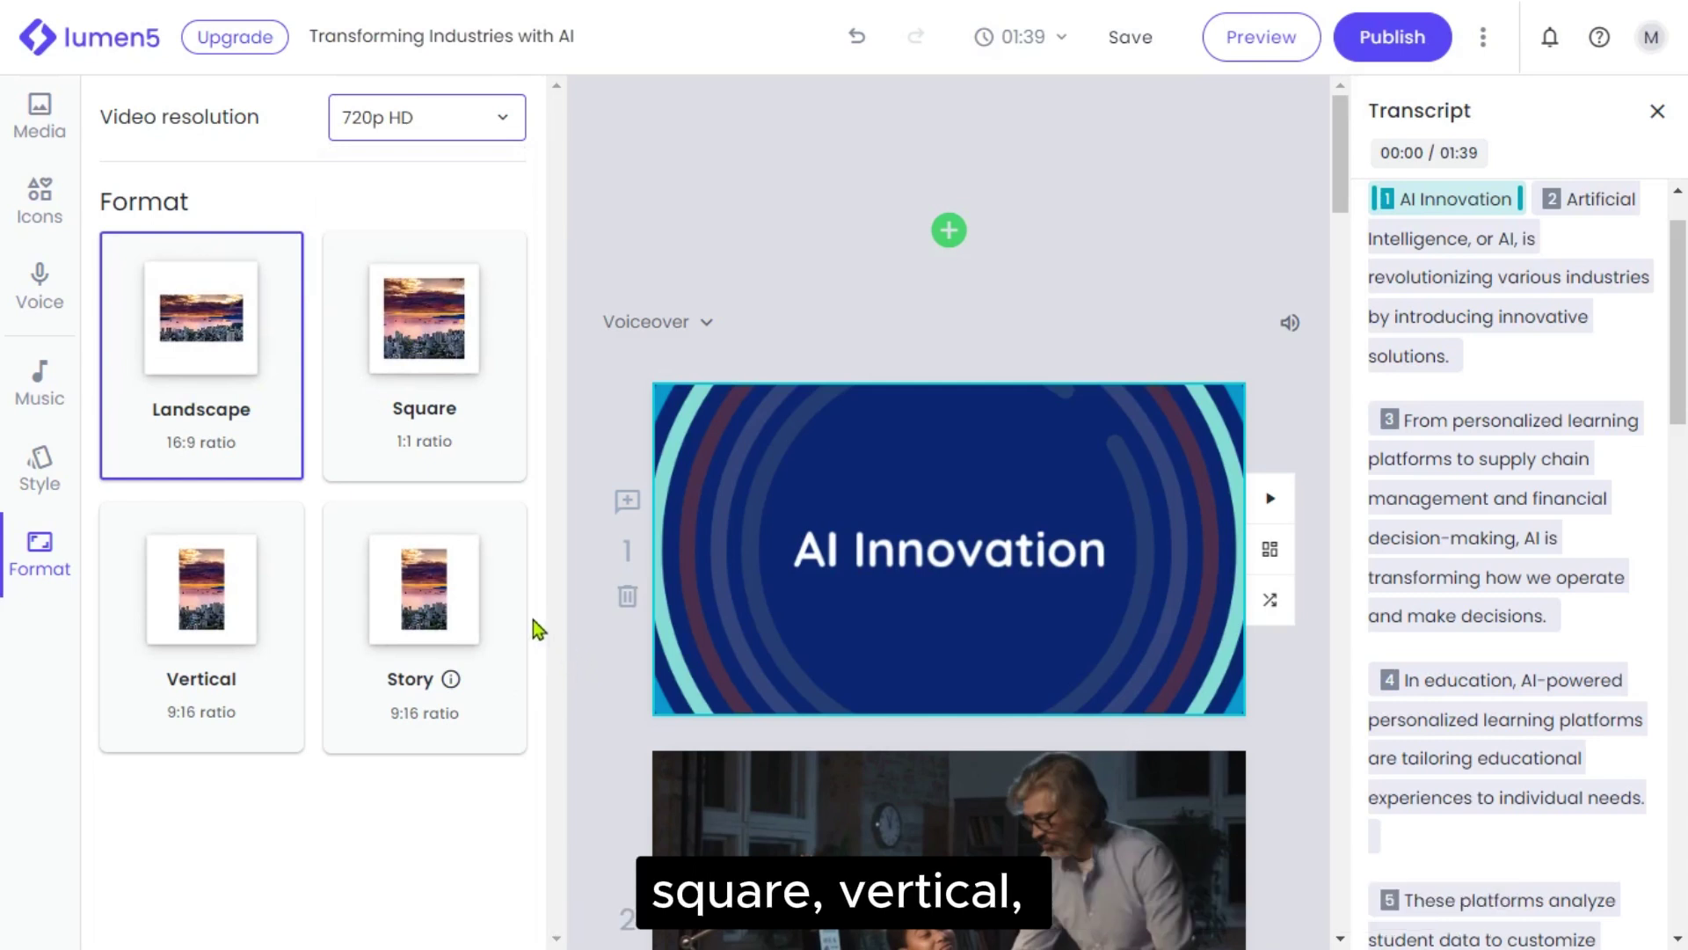
scroll(563, 626, down, 4)
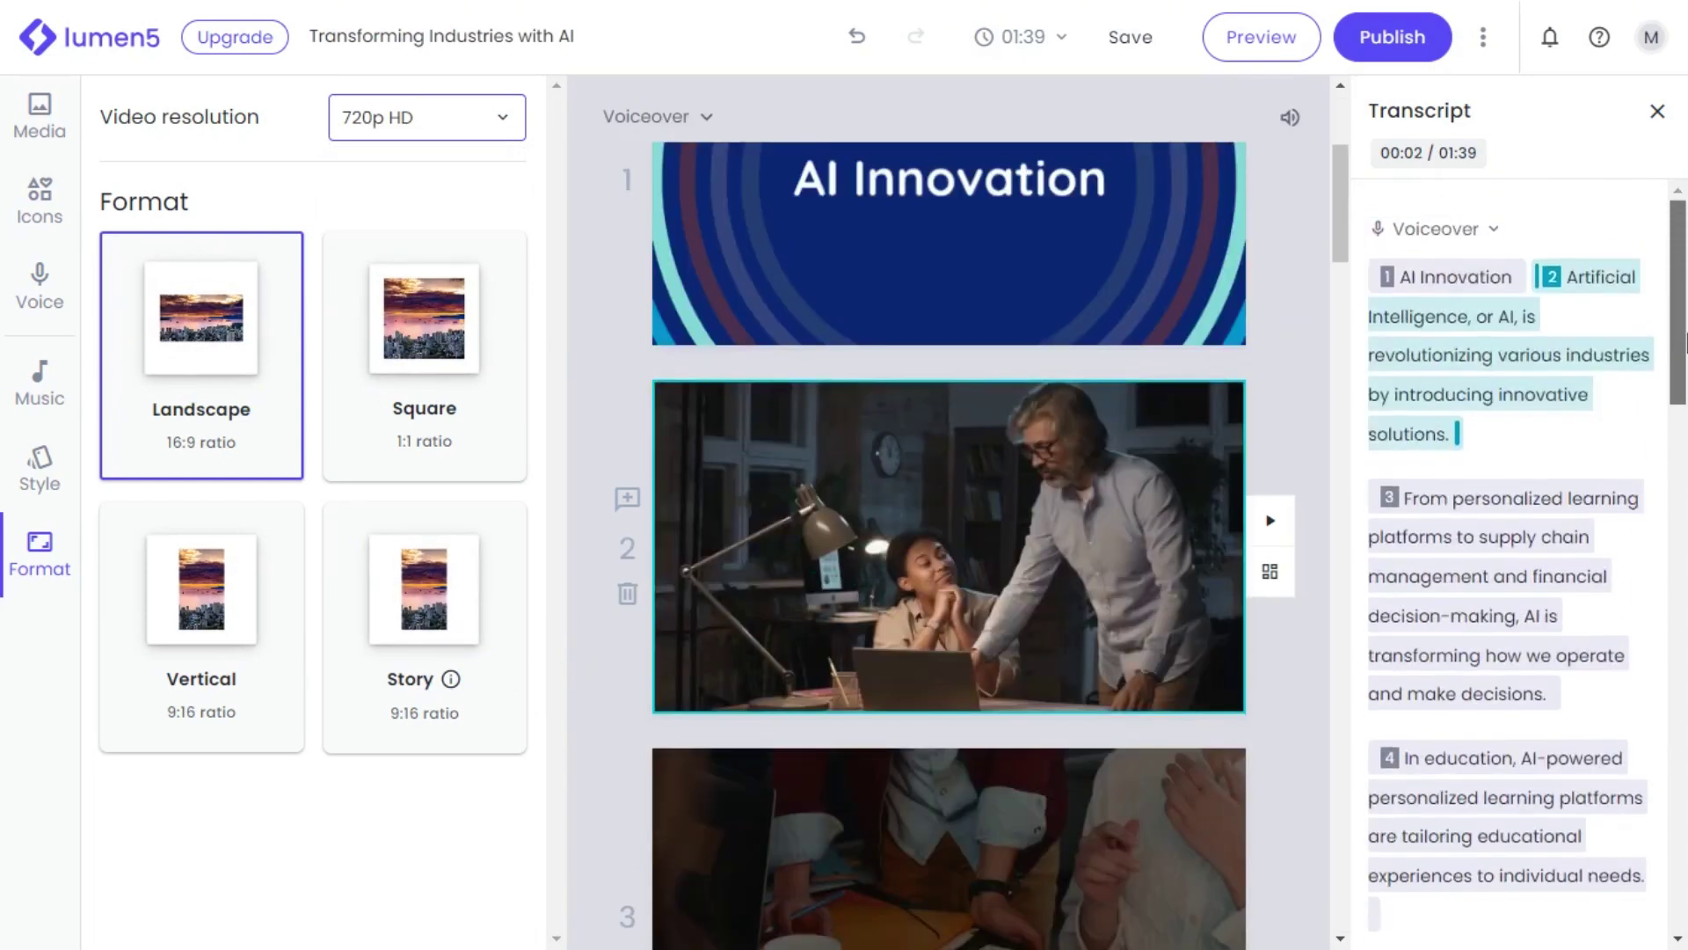
click(1493, 232)
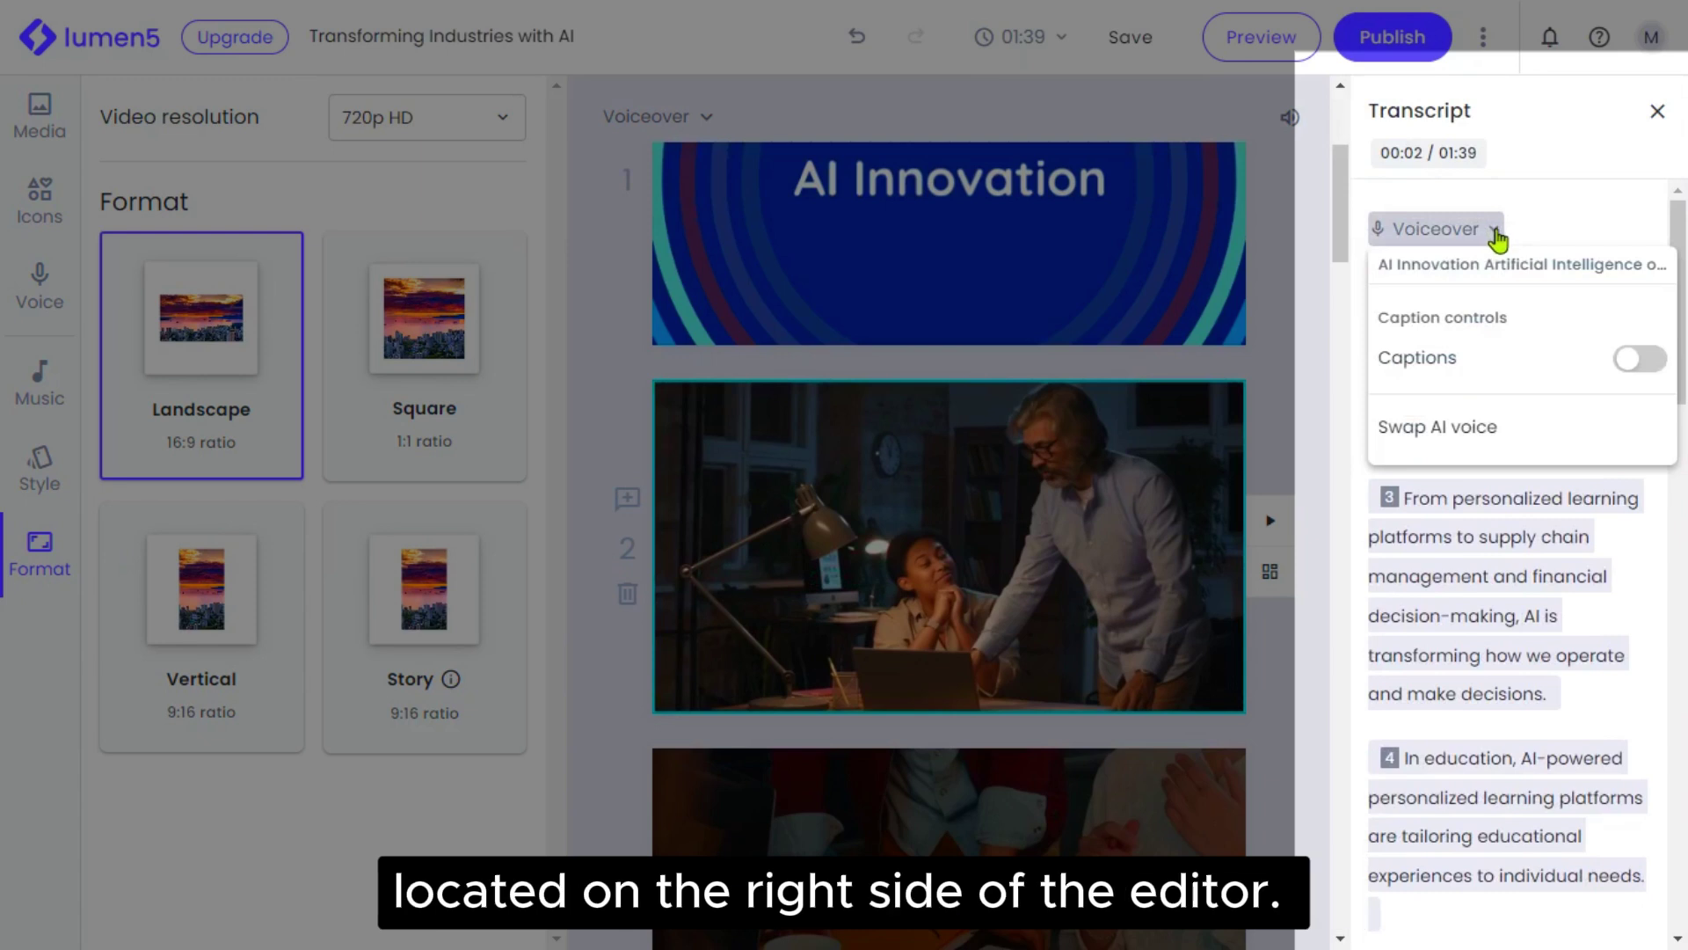
click(1498, 234)
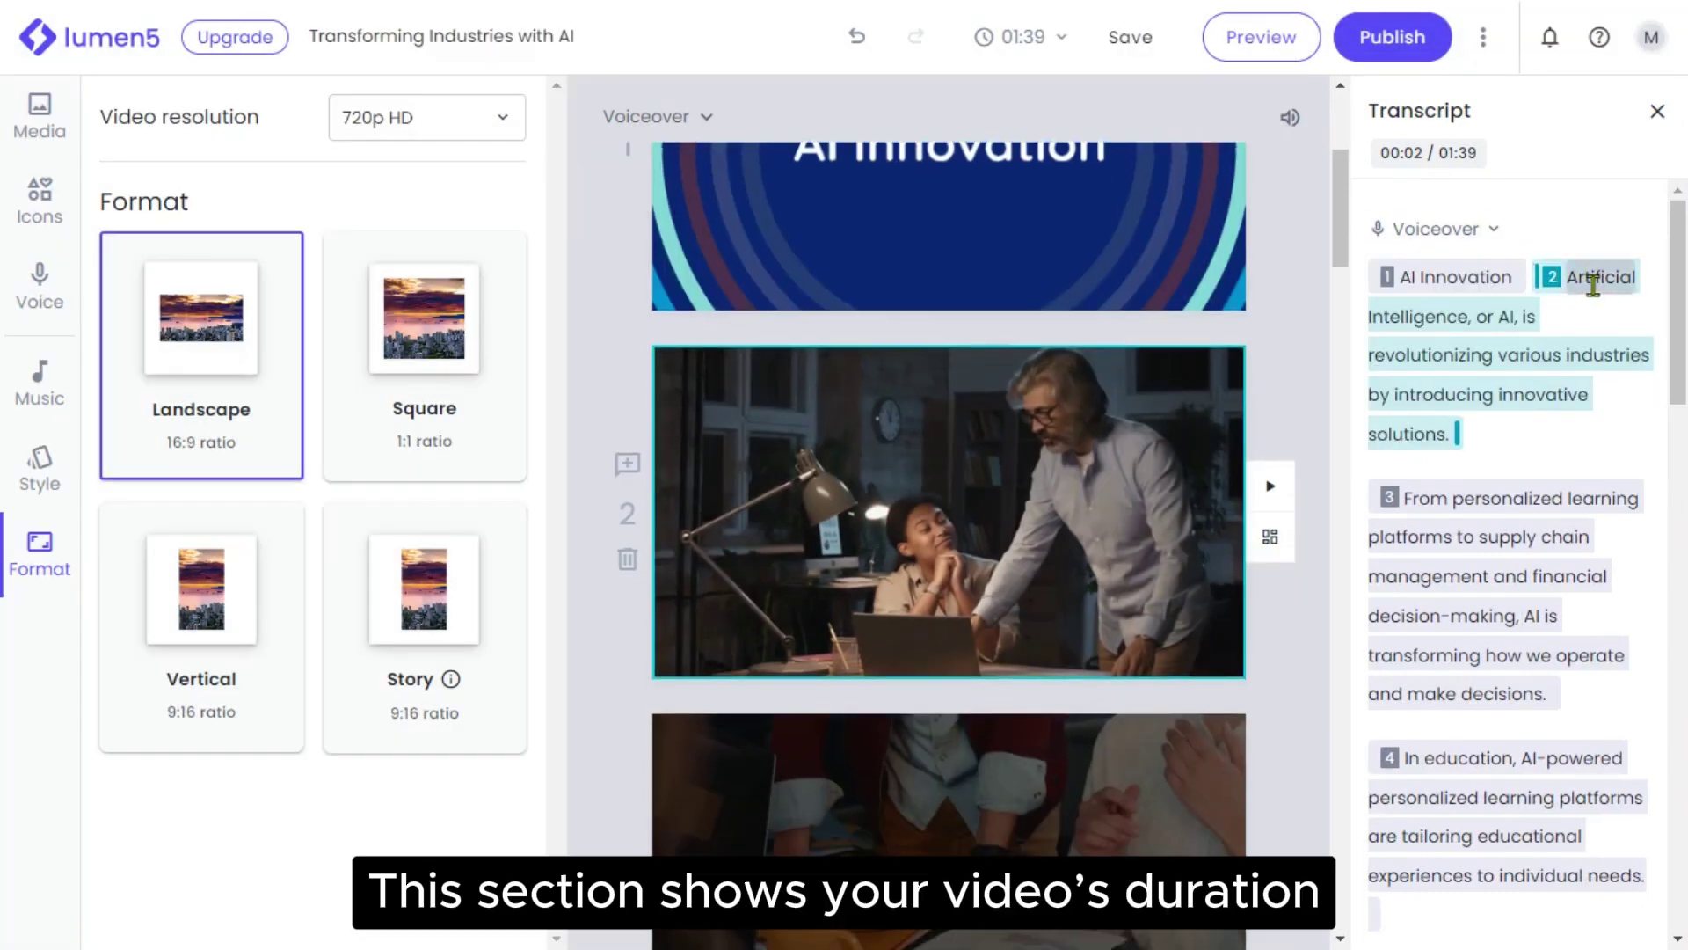
double_click(1593, 280)
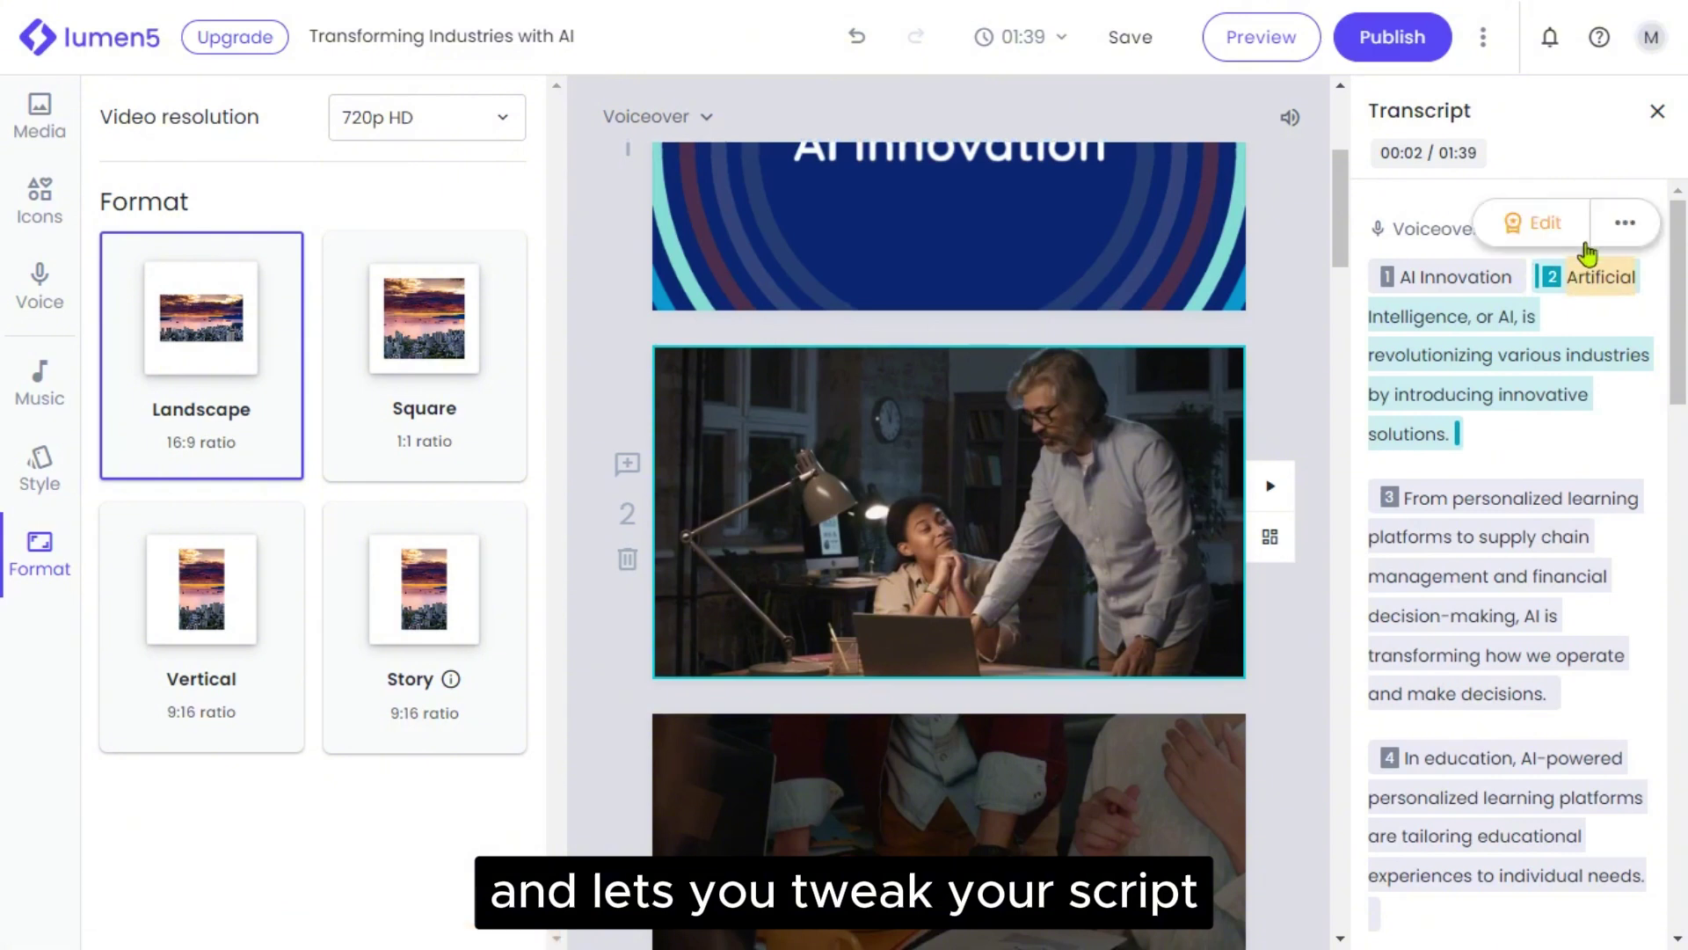
click(1621, 235)
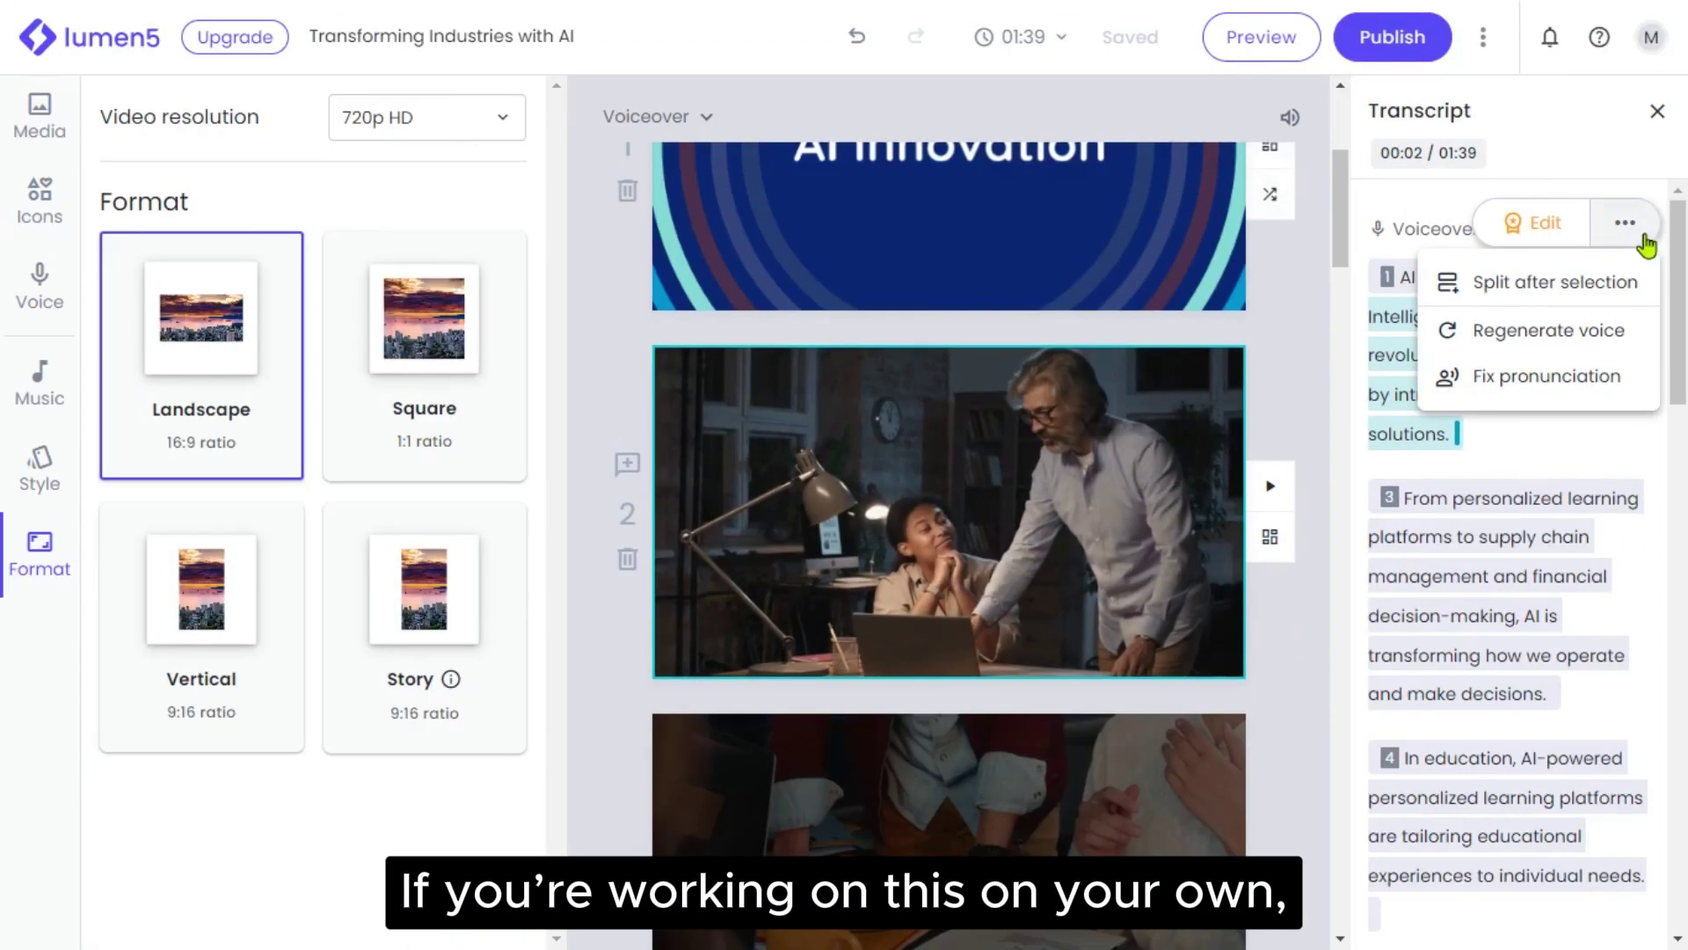
scroll(1499, 514, down, 10)
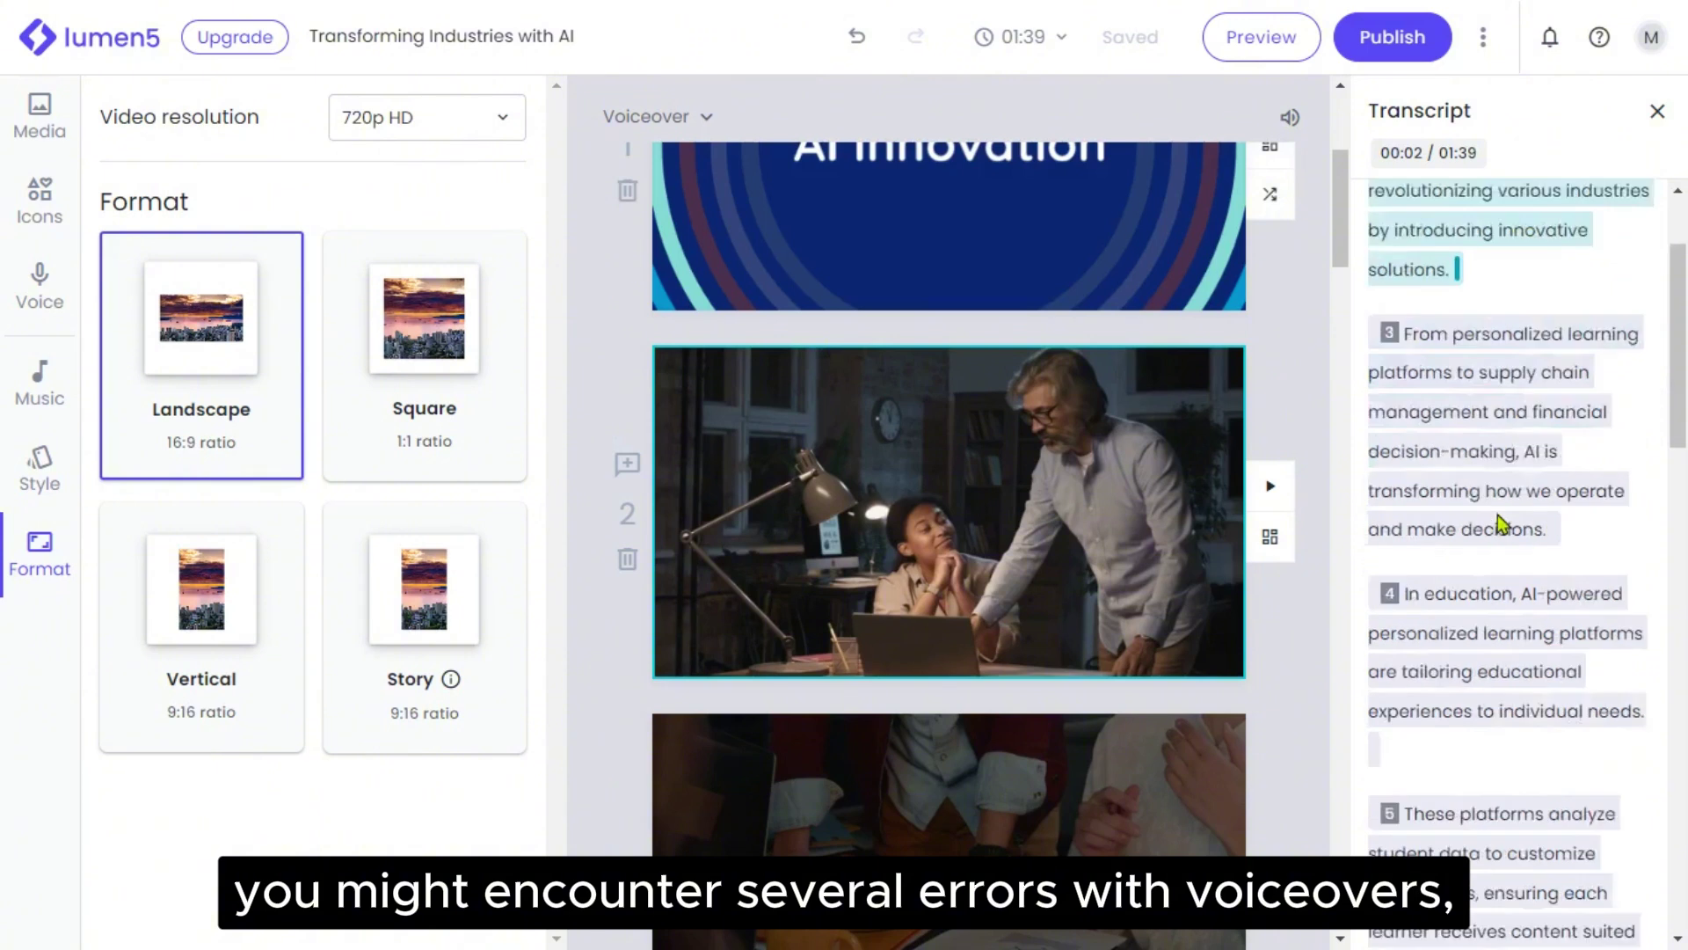
scroll(1501, 521, down, 5)
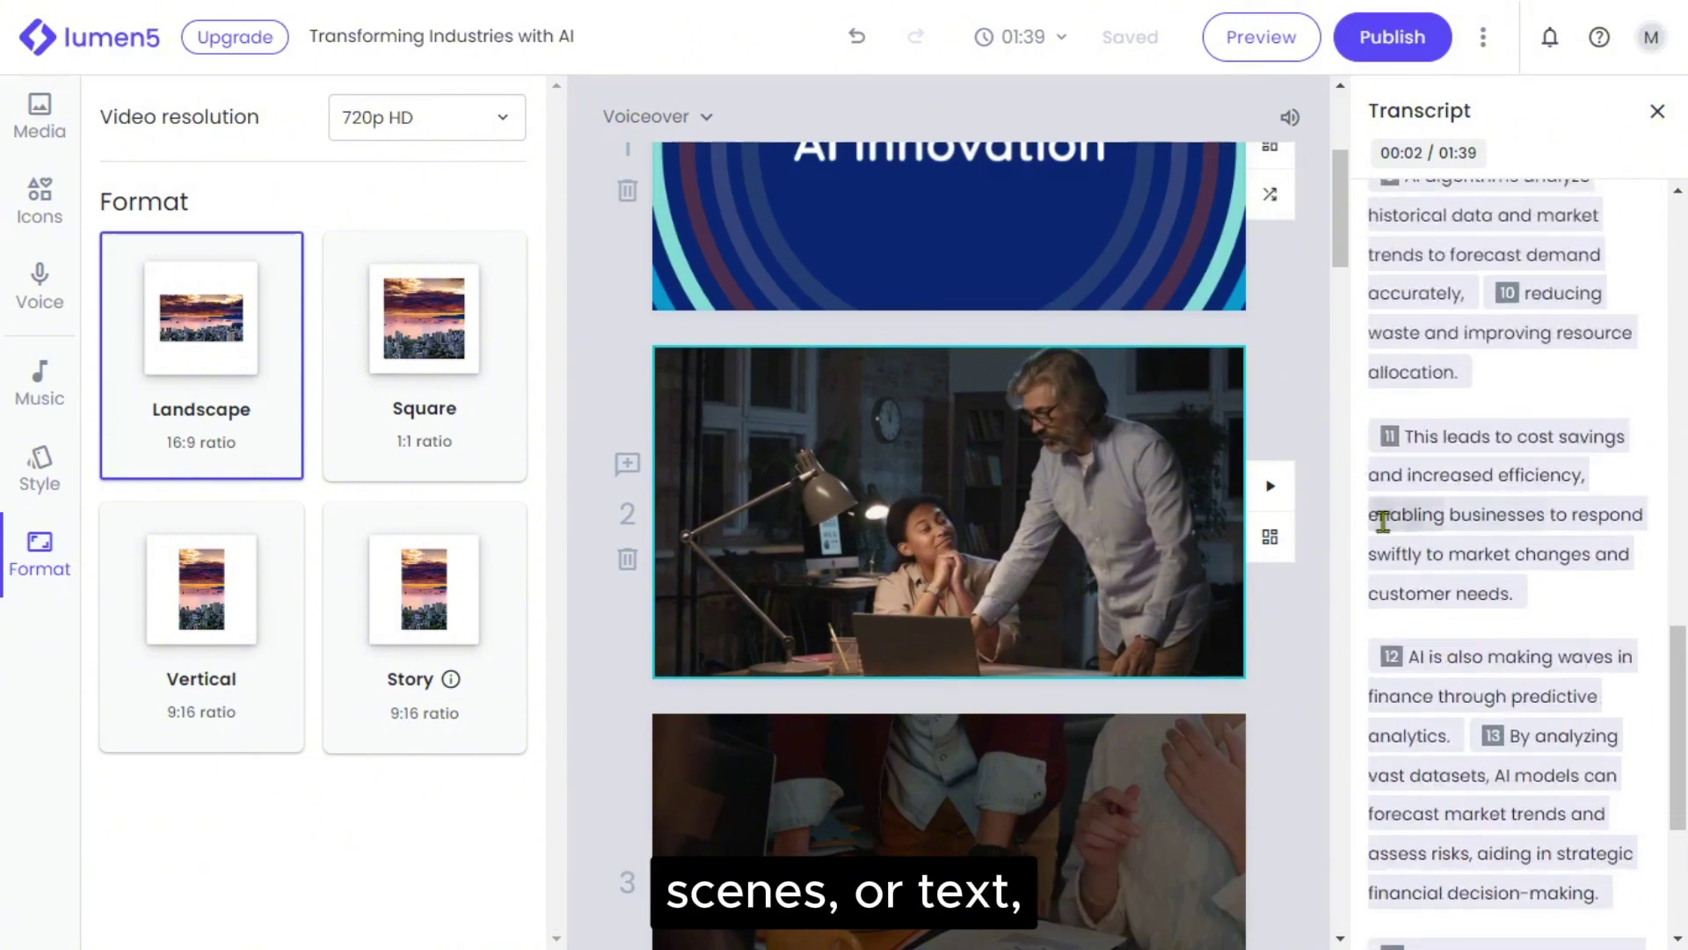
scroll(1179, 536, down, 8)
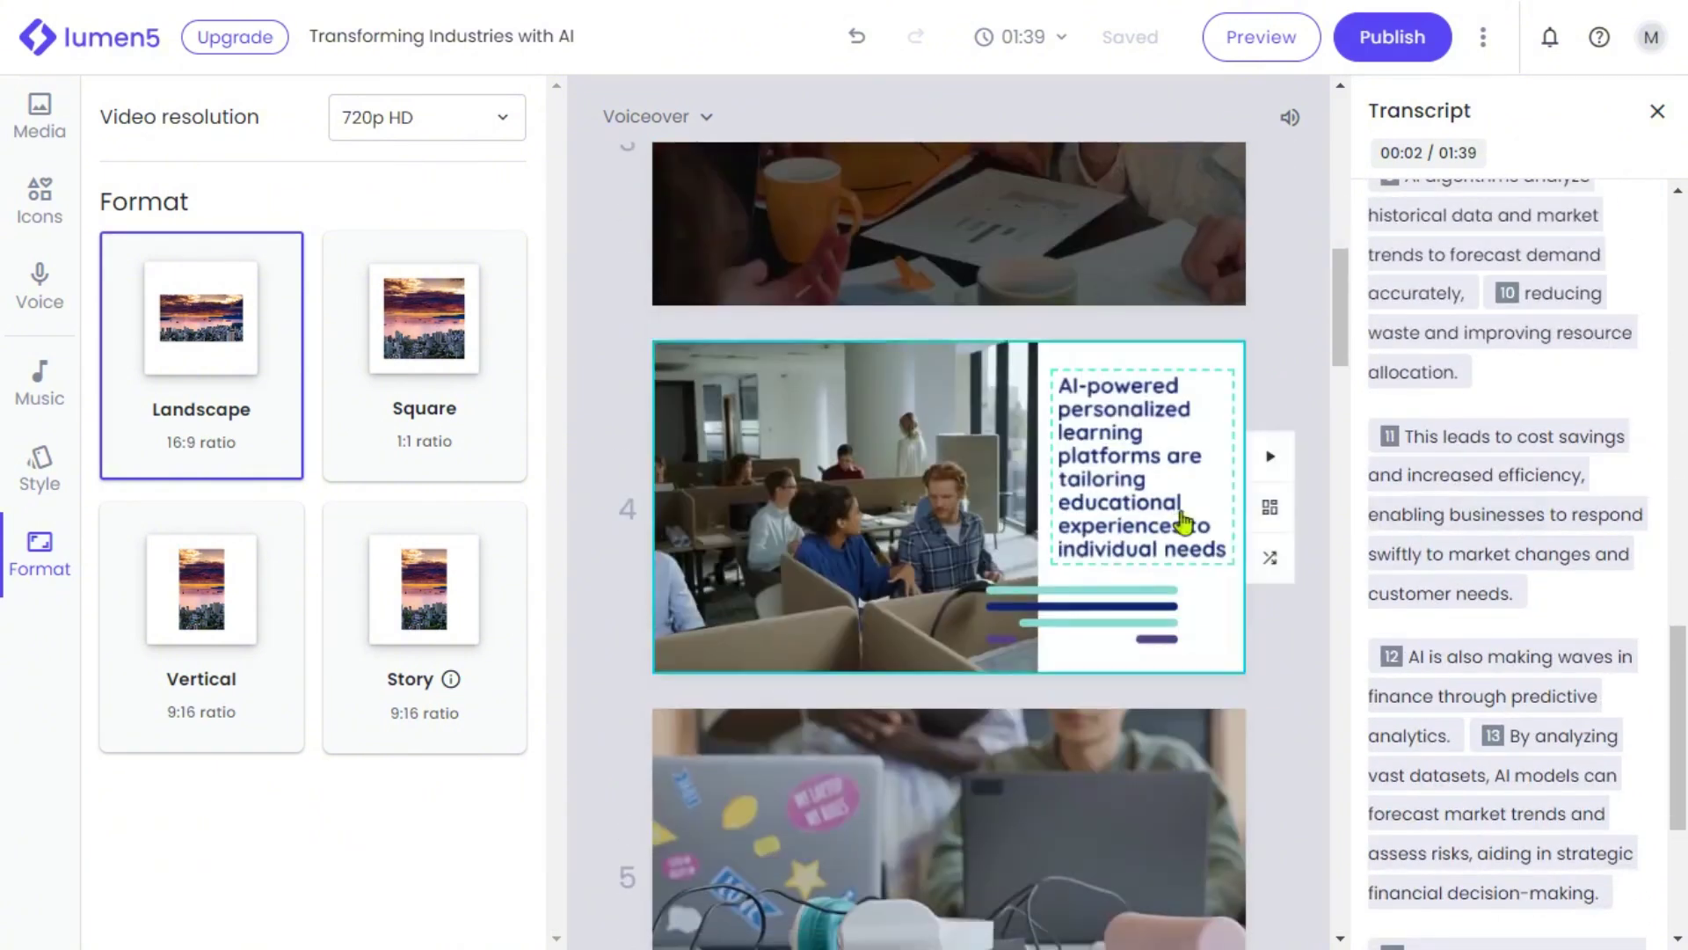
scroll(1179, 517, down, 8)
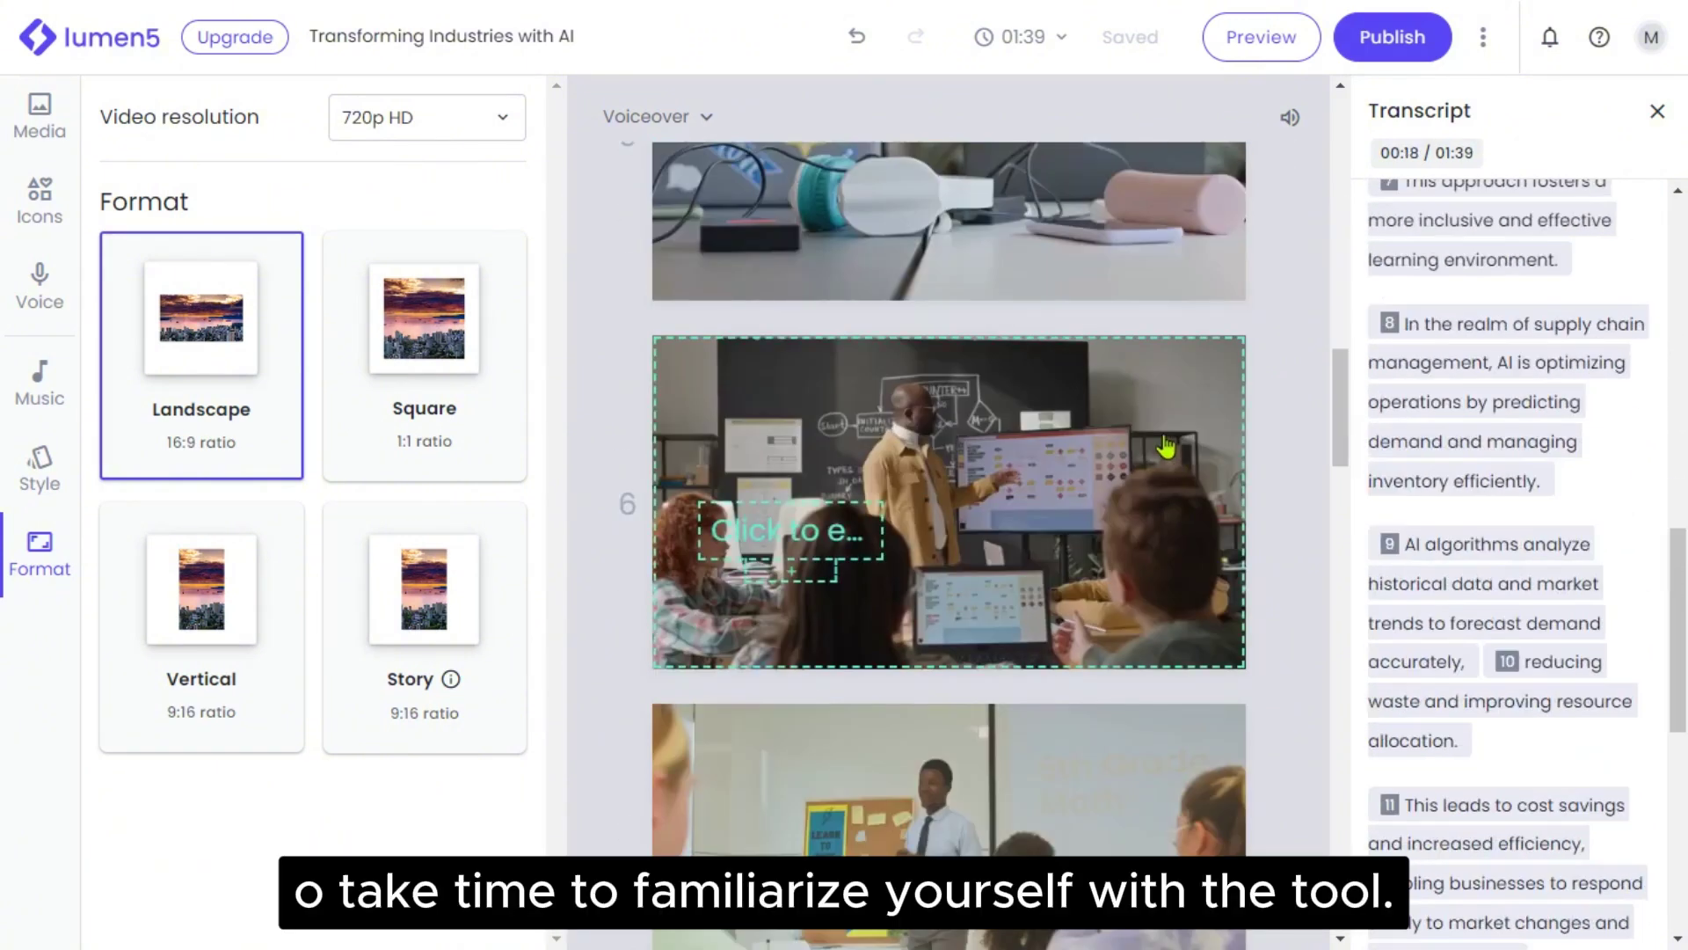
Select scene 6 in the storyboard and publish the finished video.
click(1160, 449)
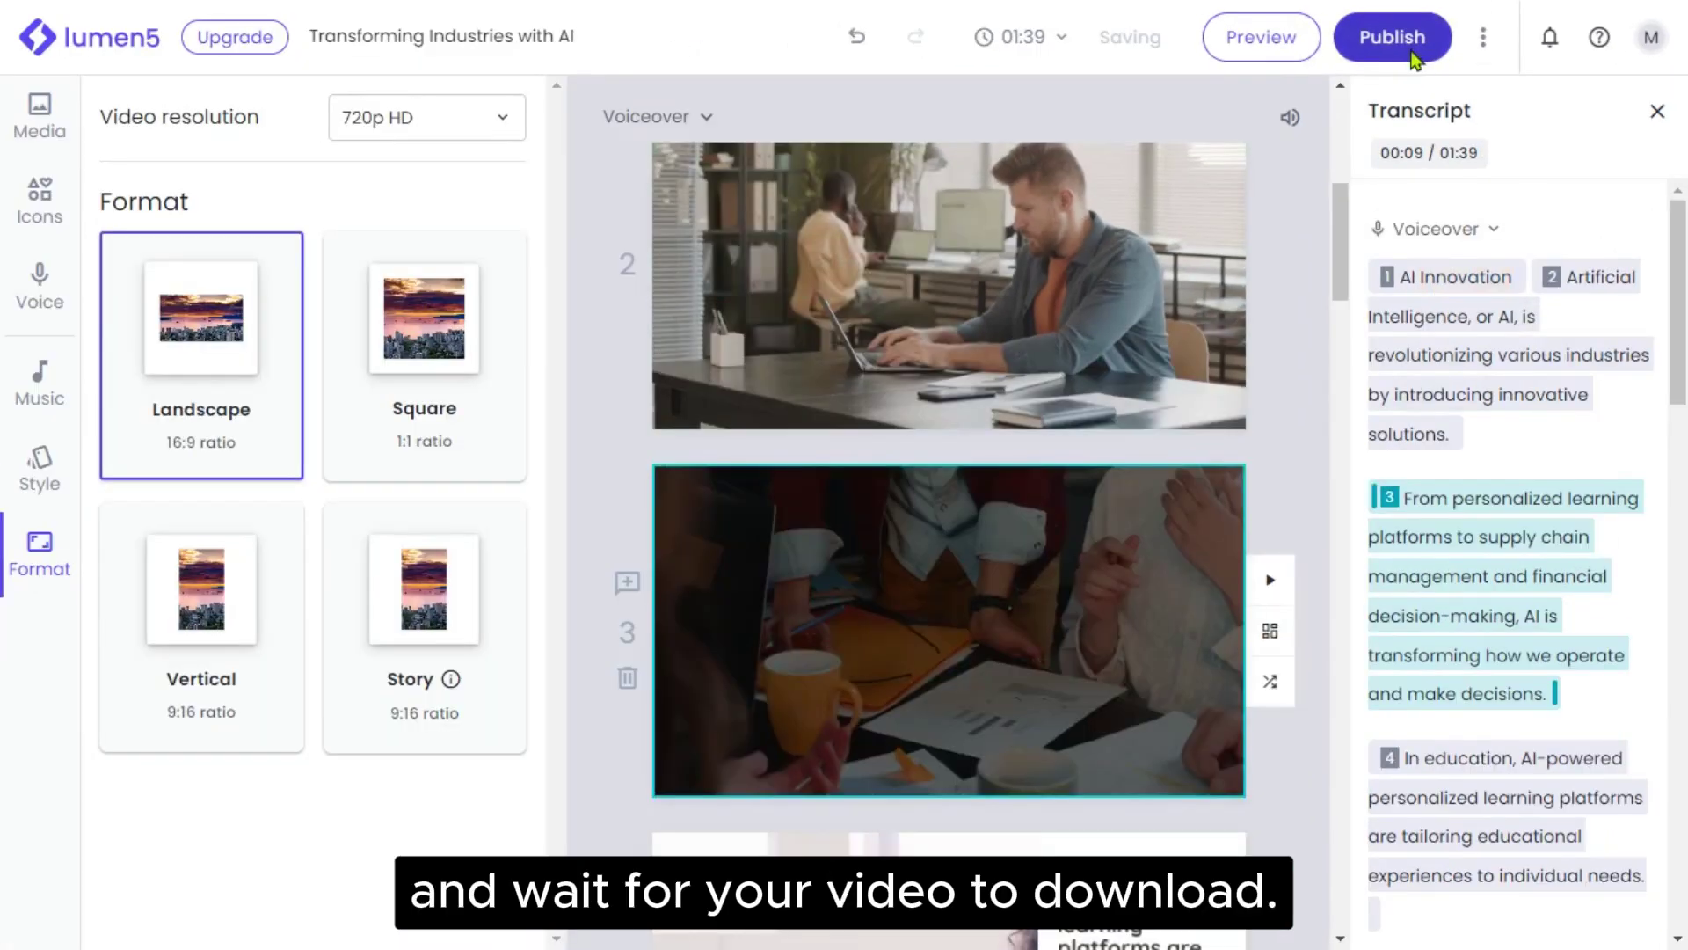
click(1413, 55)
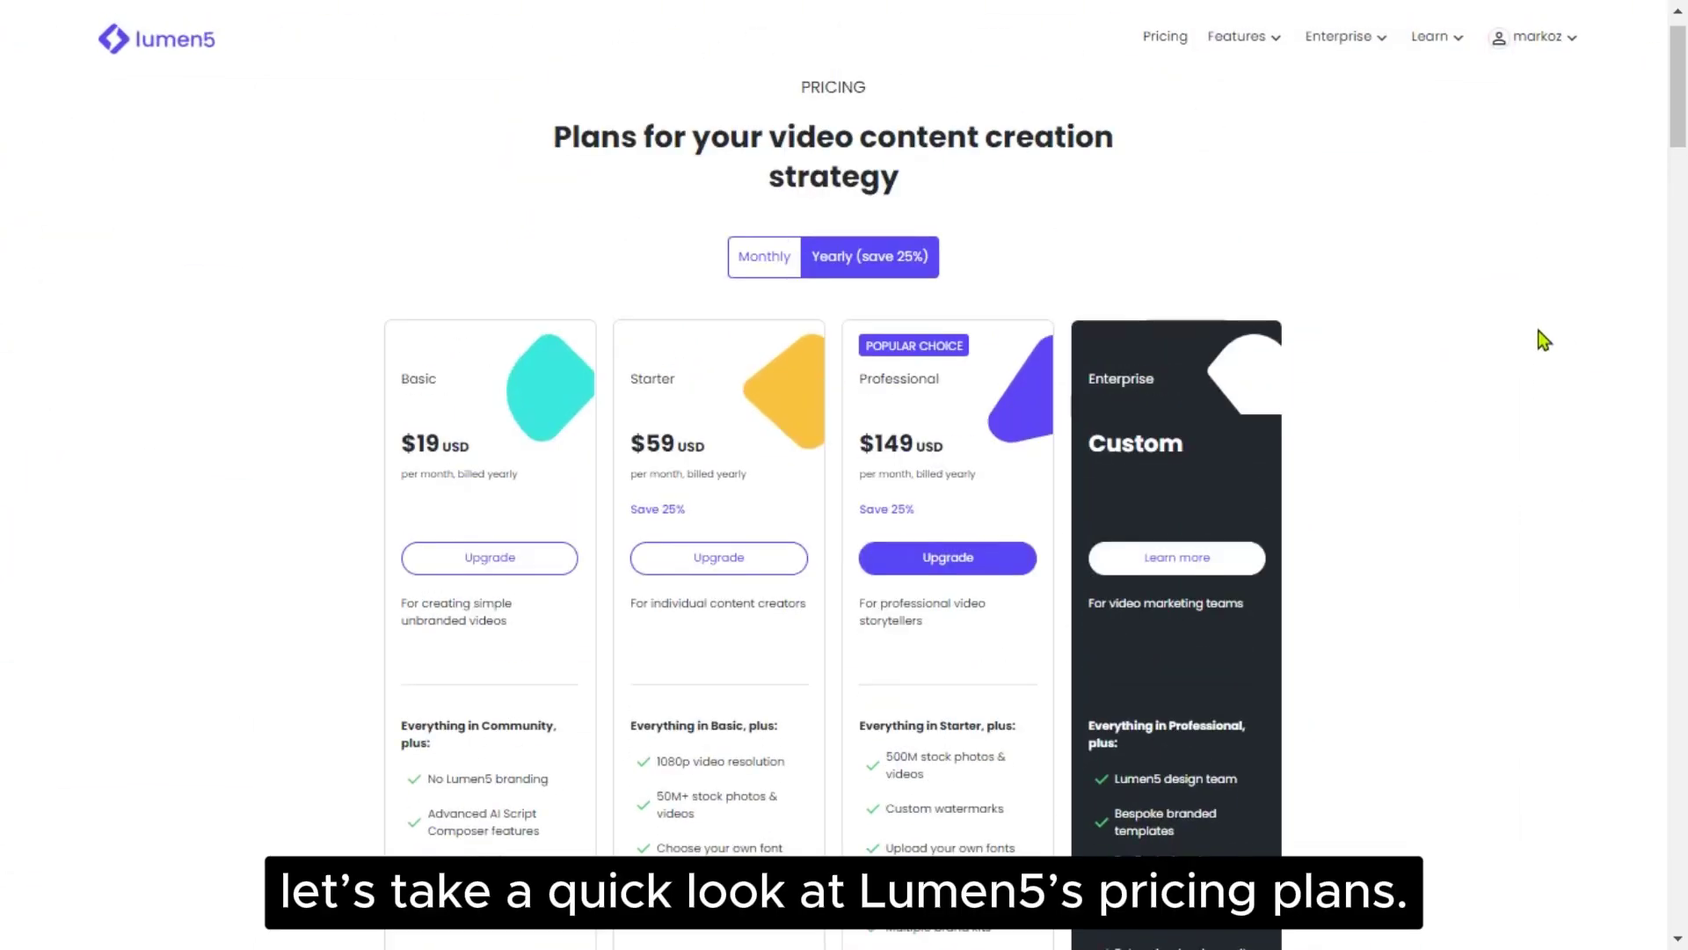
Show monthly plan prices: Basic $29, Starter $79, Professional $199.
scroll(1543, 338, down, 2)
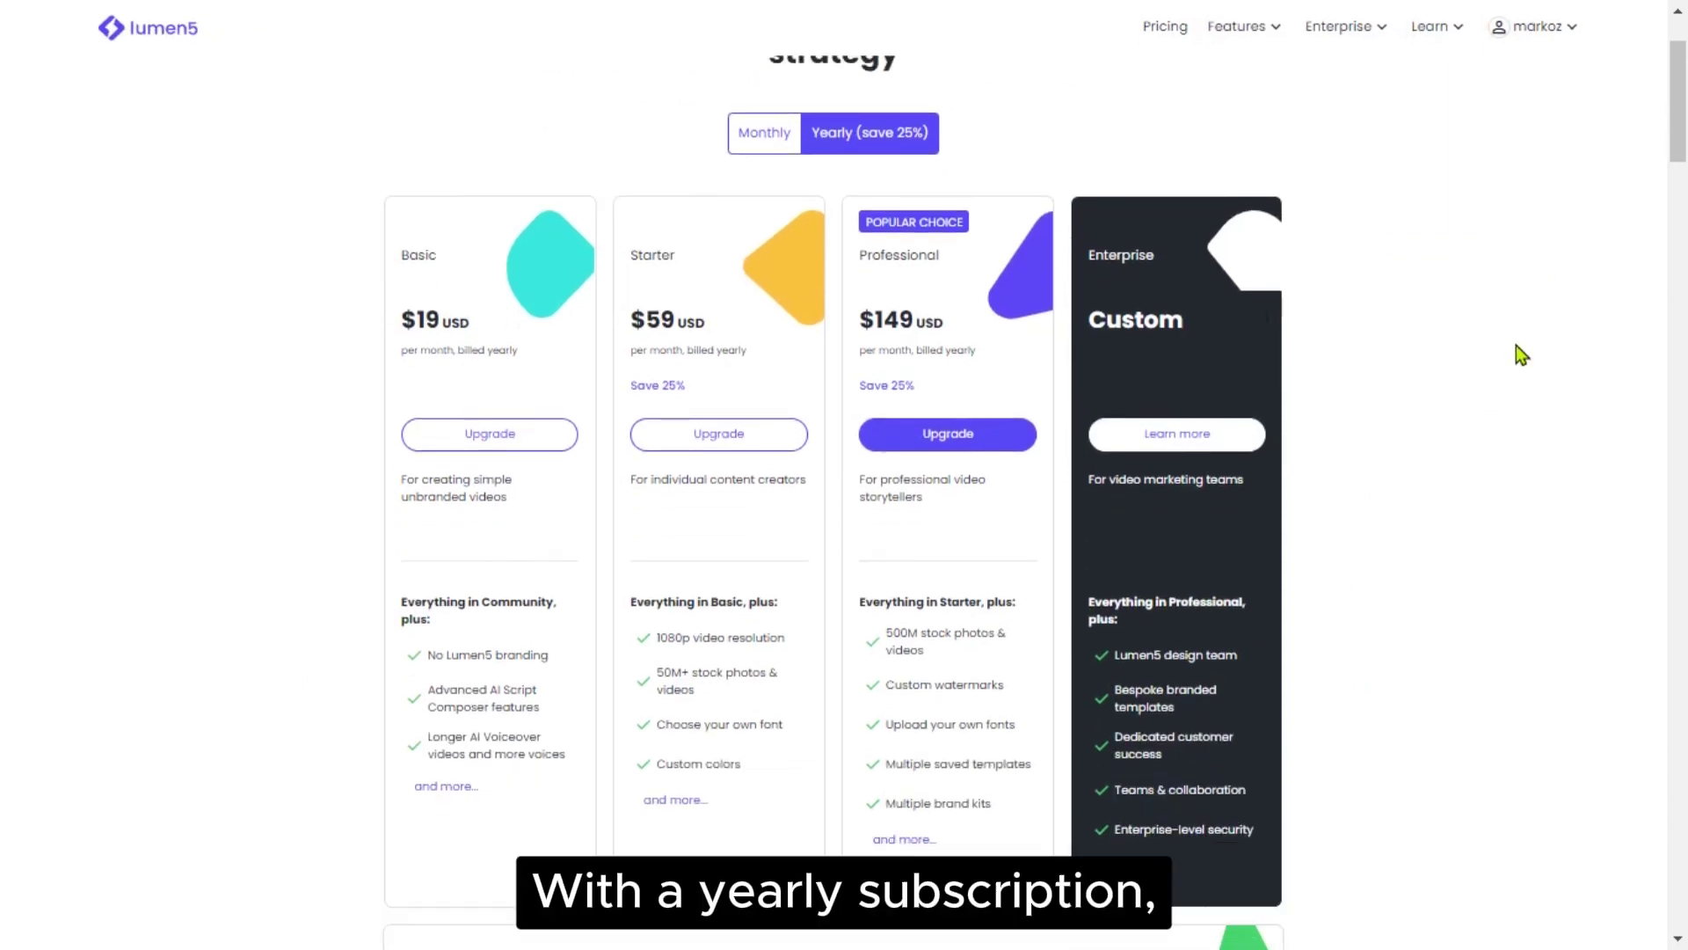
scroll(1518, 352, down, 2)
scroll(1521, 355, up, 2)
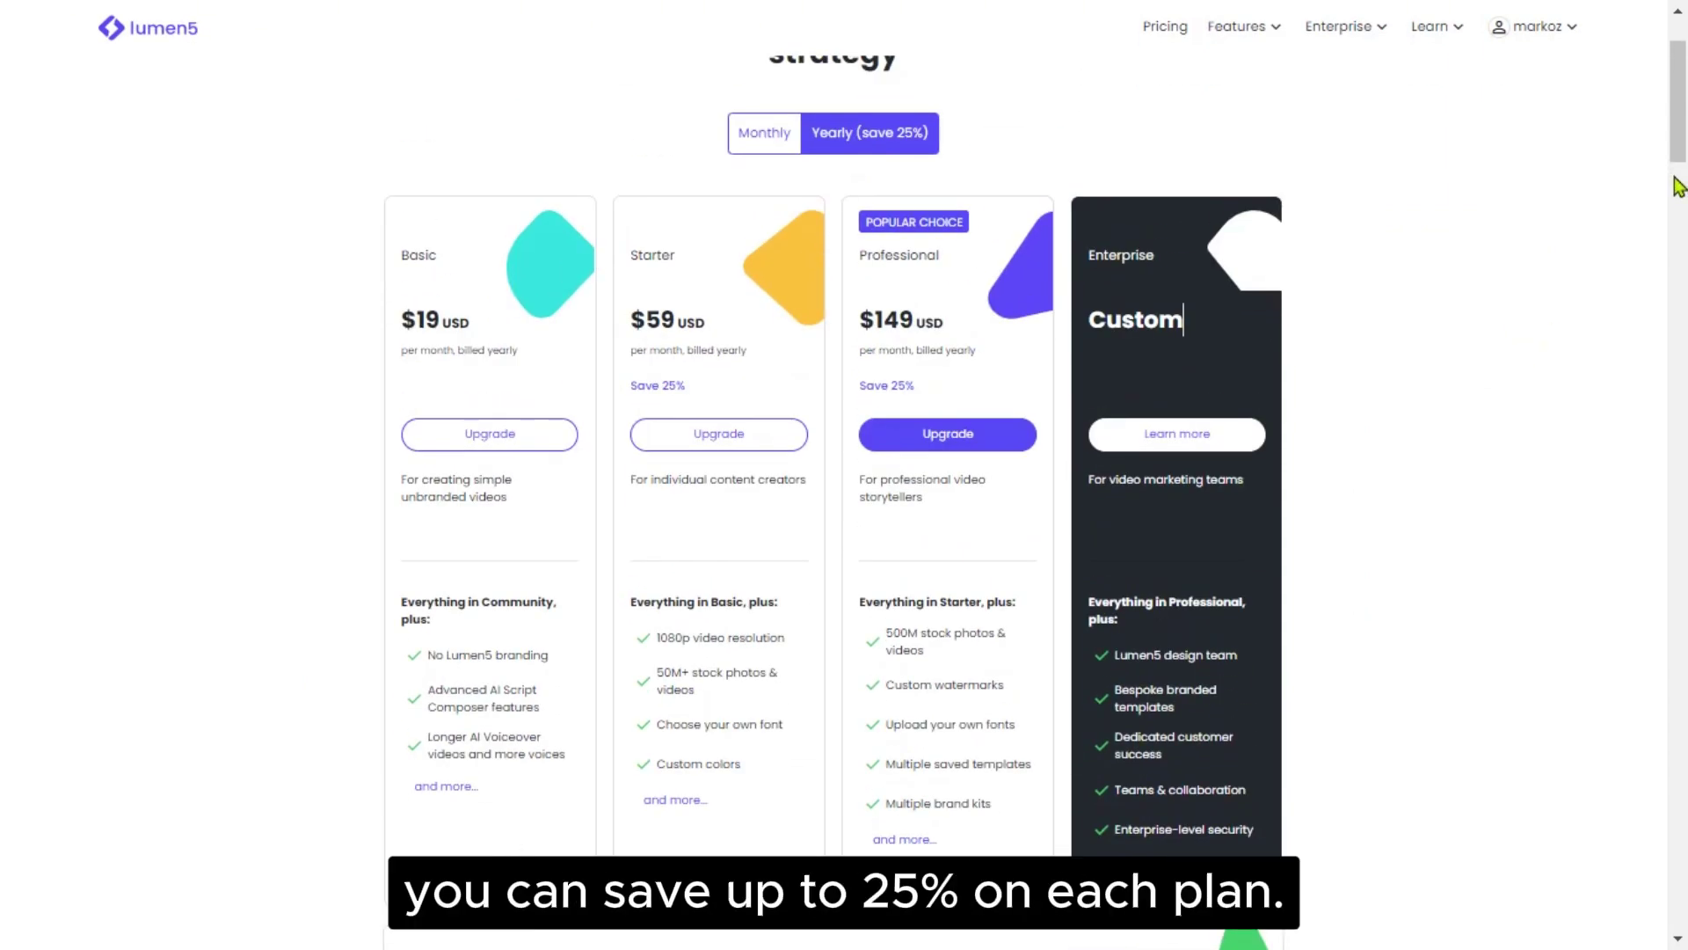
scroll(1677, 171, down, 1)
scroll(1677, 172, up, 1)
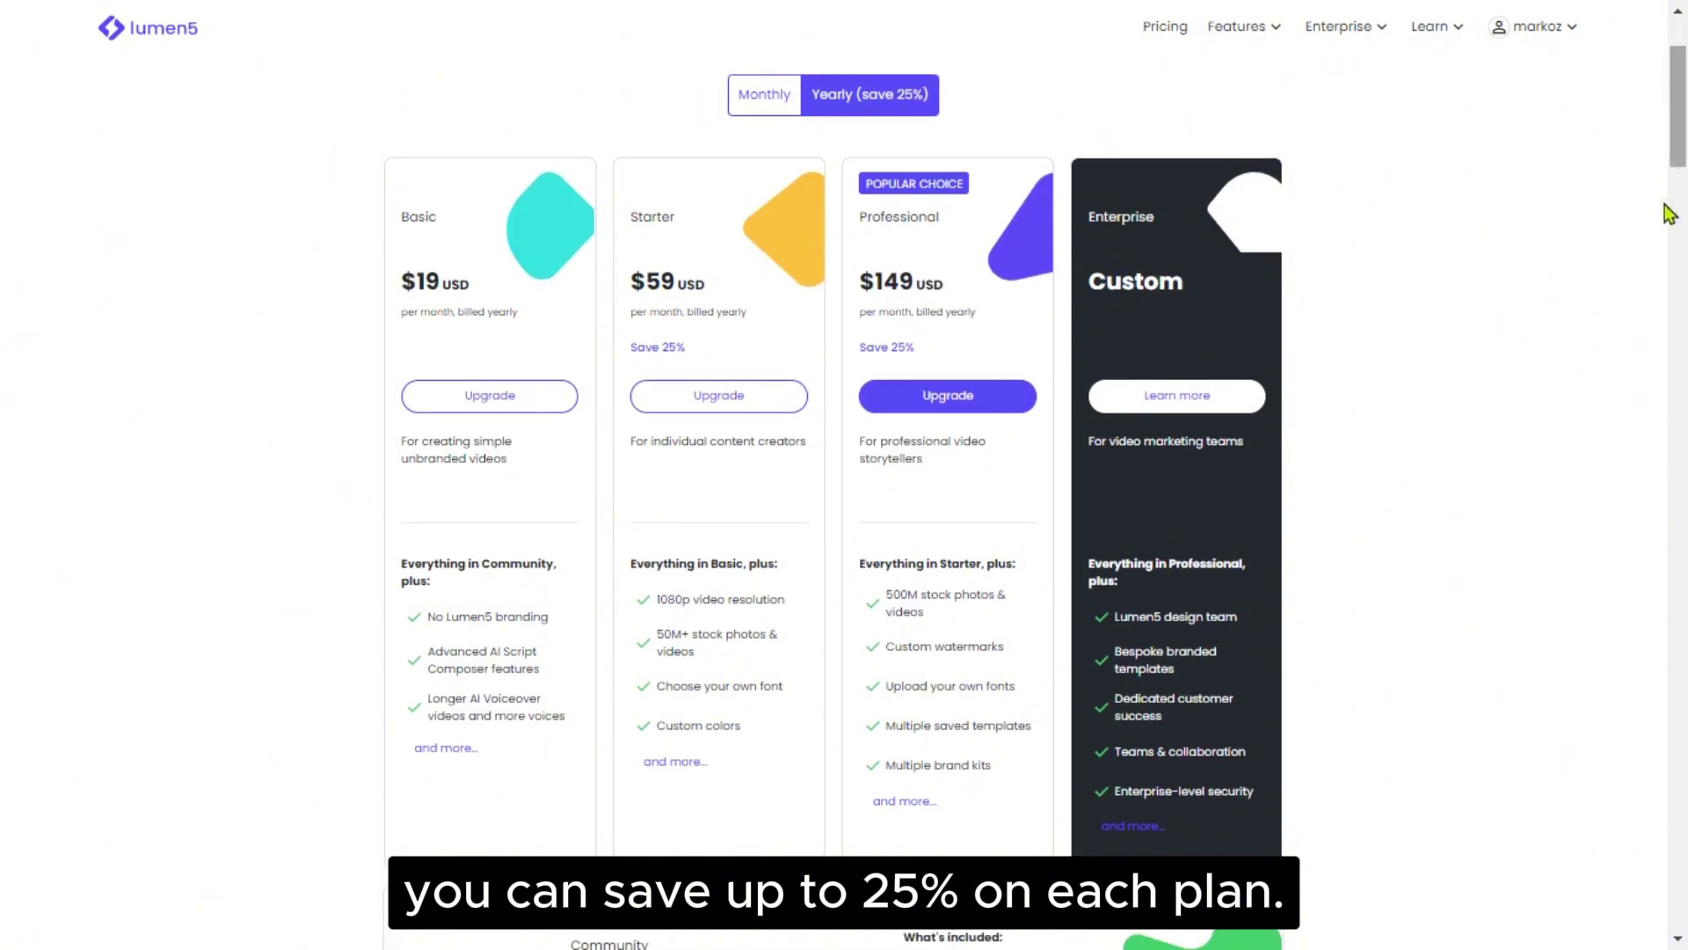
click(763, 104)
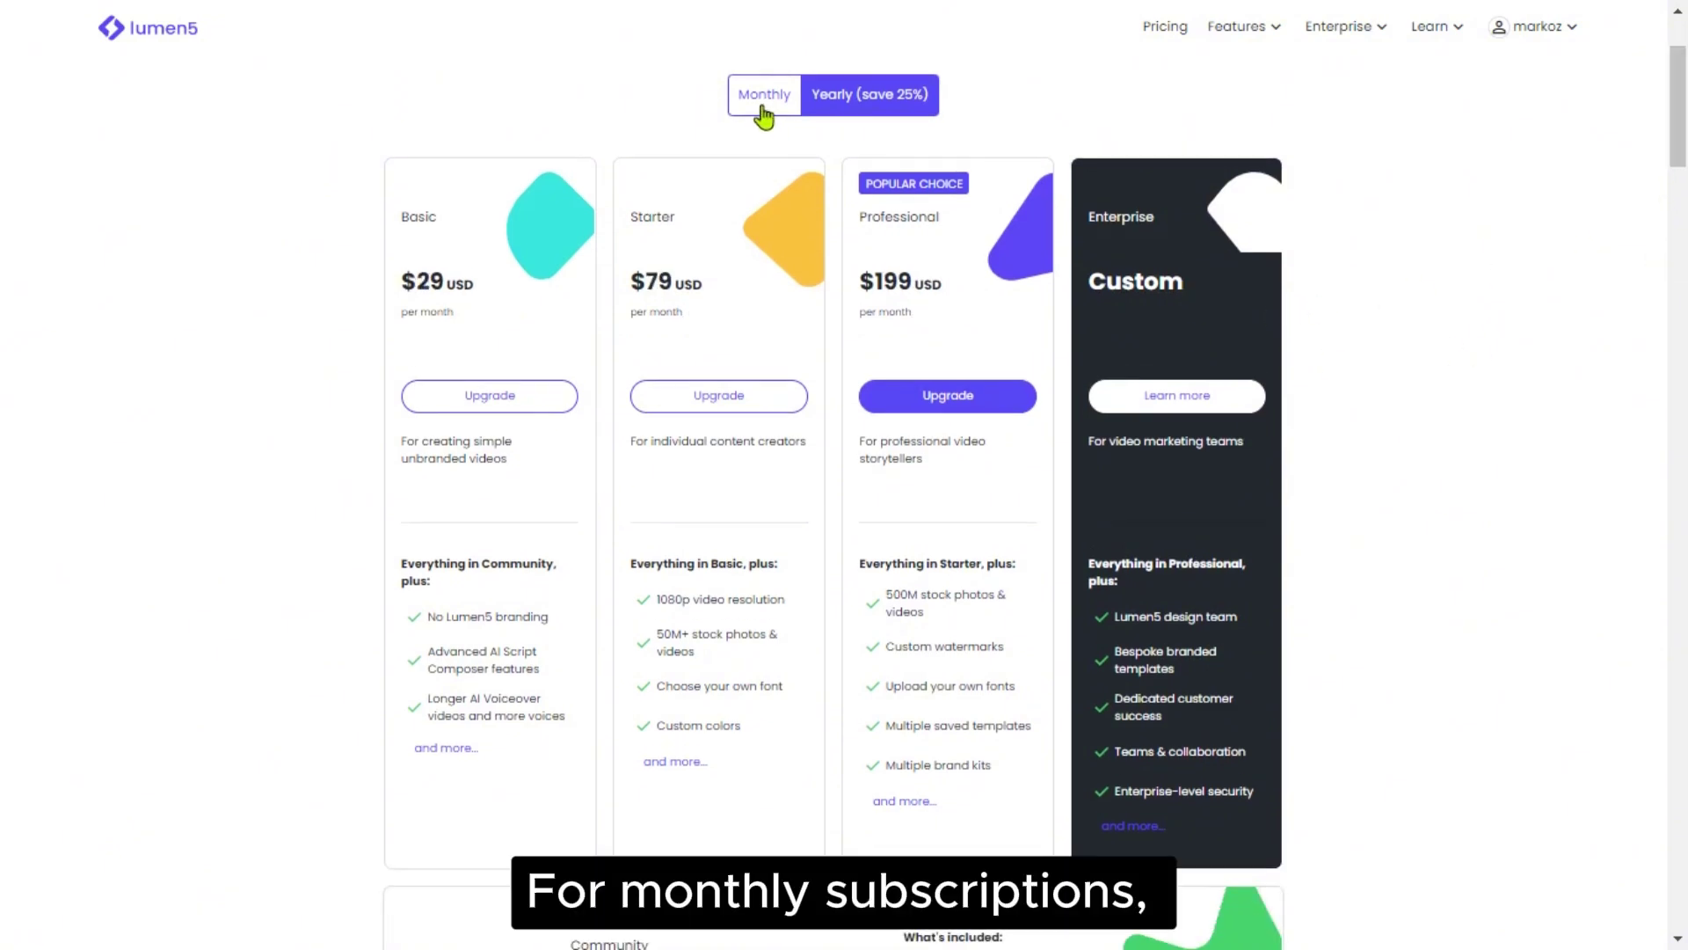